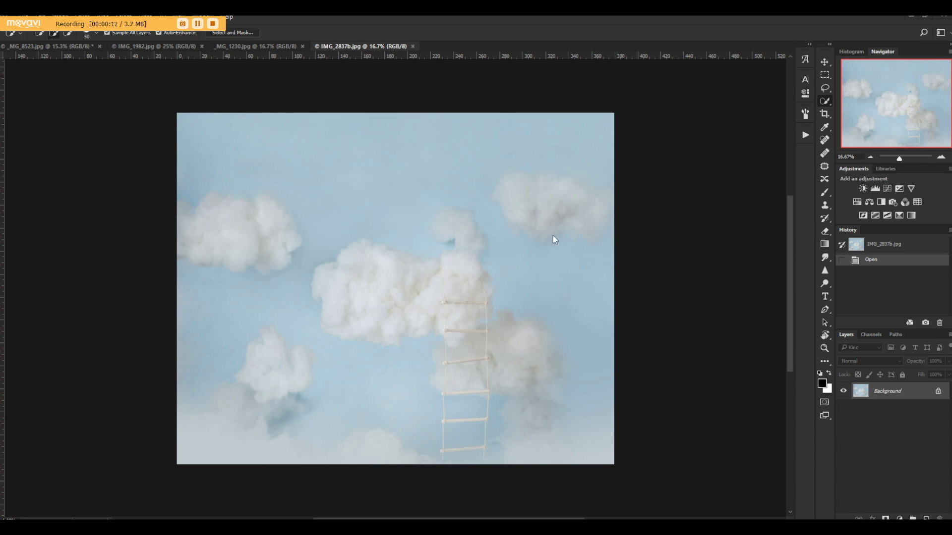
- Look through the open newborn photos and the cloud-and-ladder backdrop image
click(276, 46)
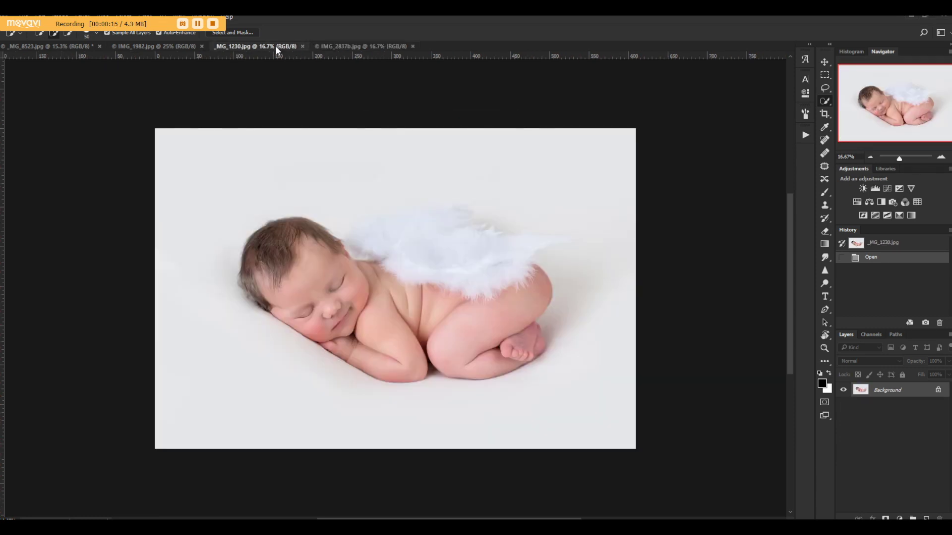
click(168, 45)
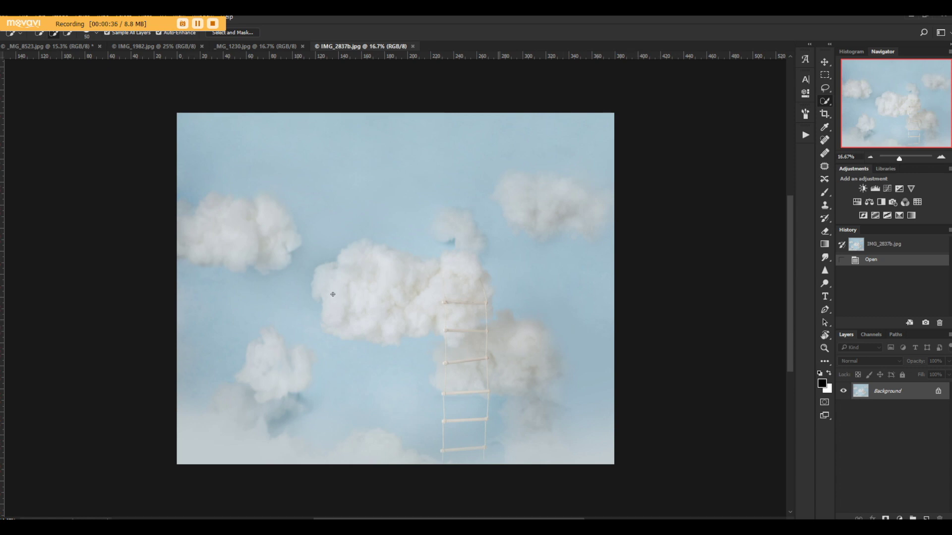
click(159, 33)
click(248, 50)
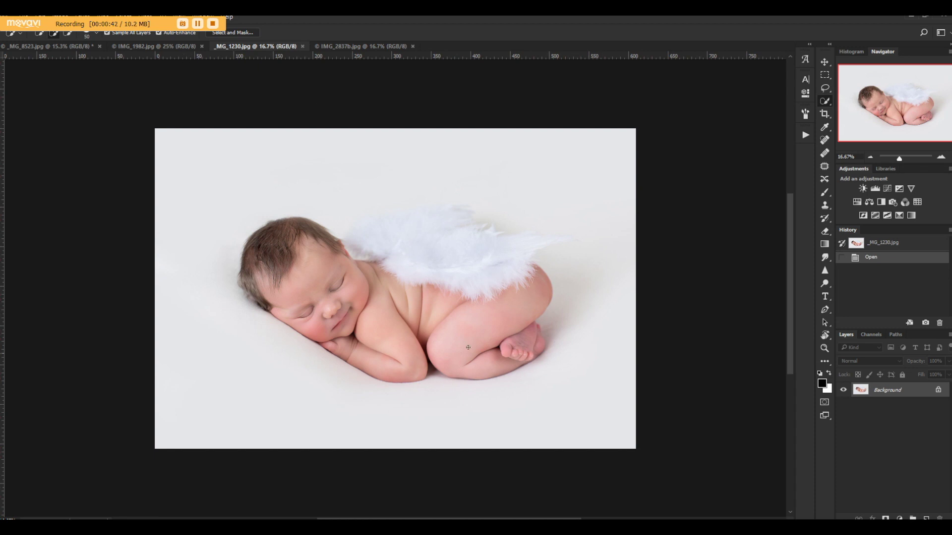
click(76, 48)
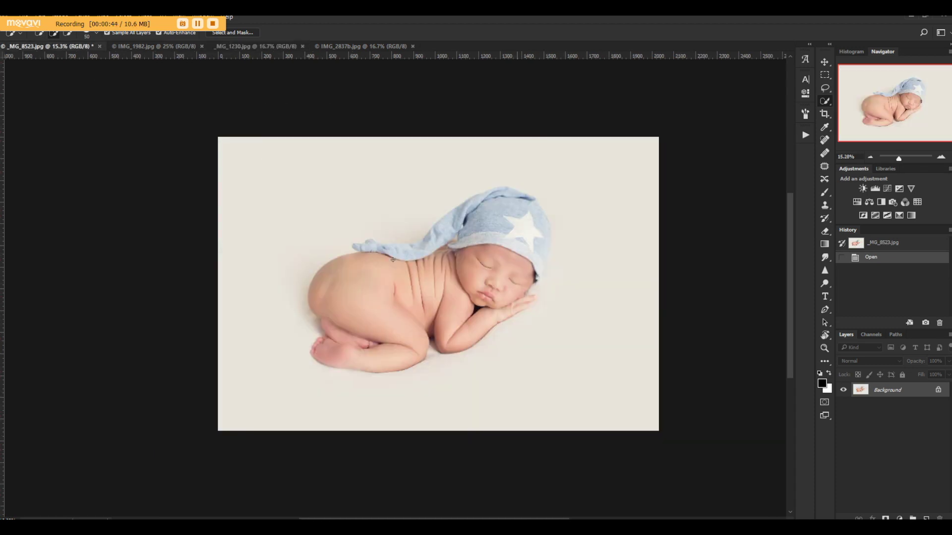
click(154, 47)
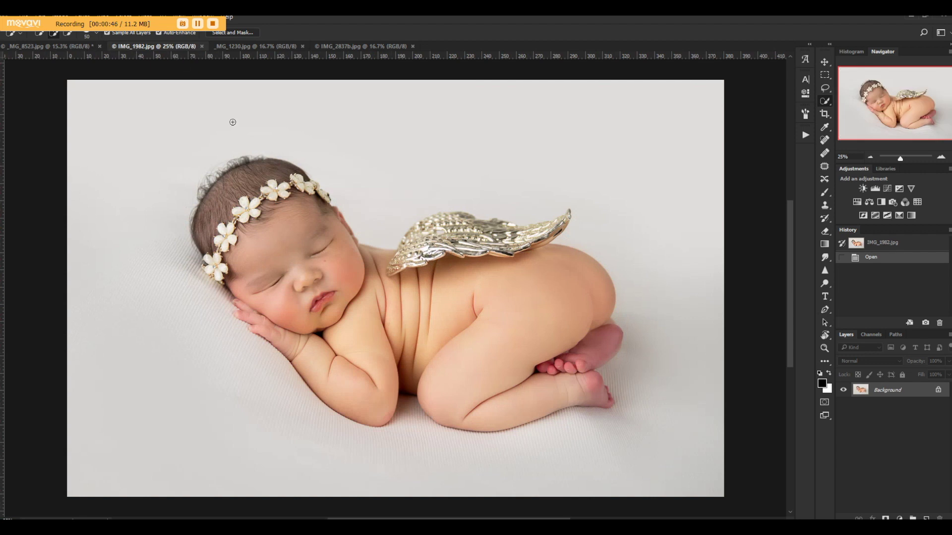
click(346, 46)
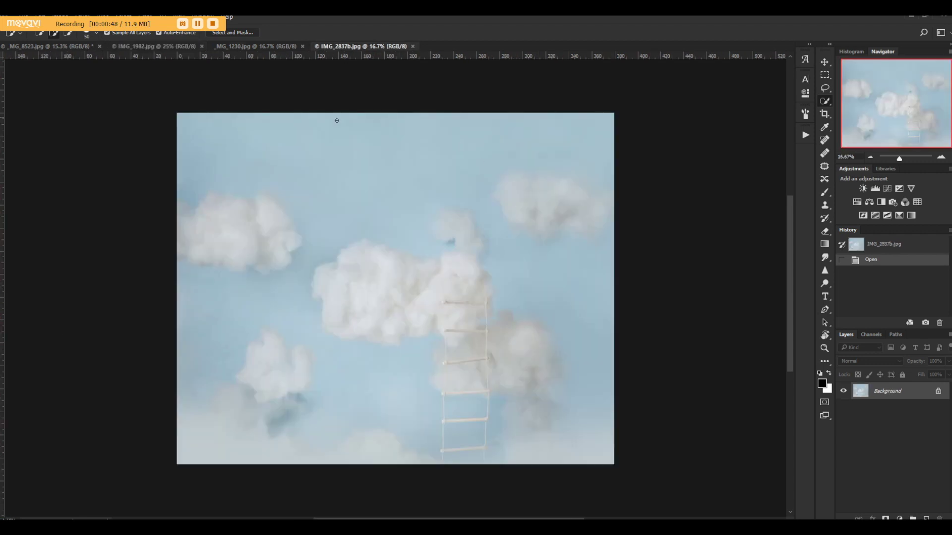
click(253, 47)
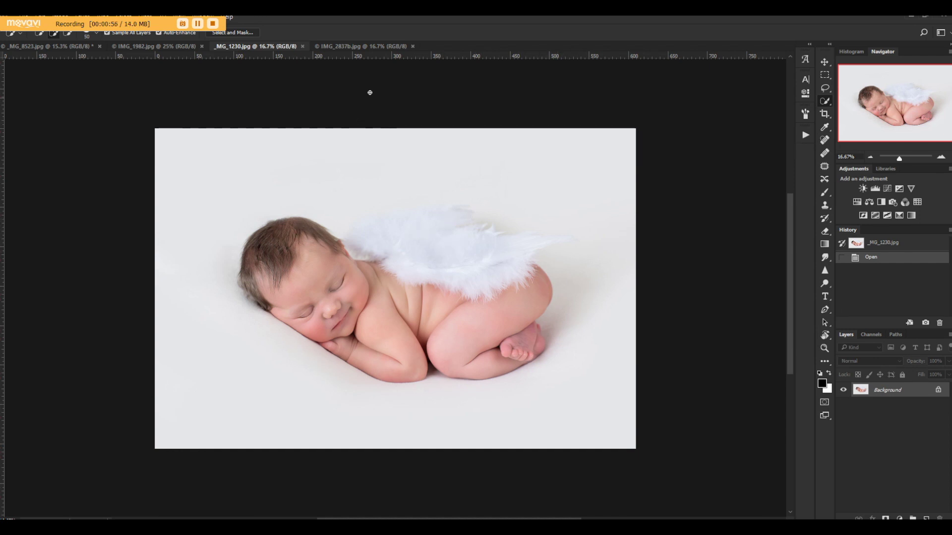
click(365, 45)
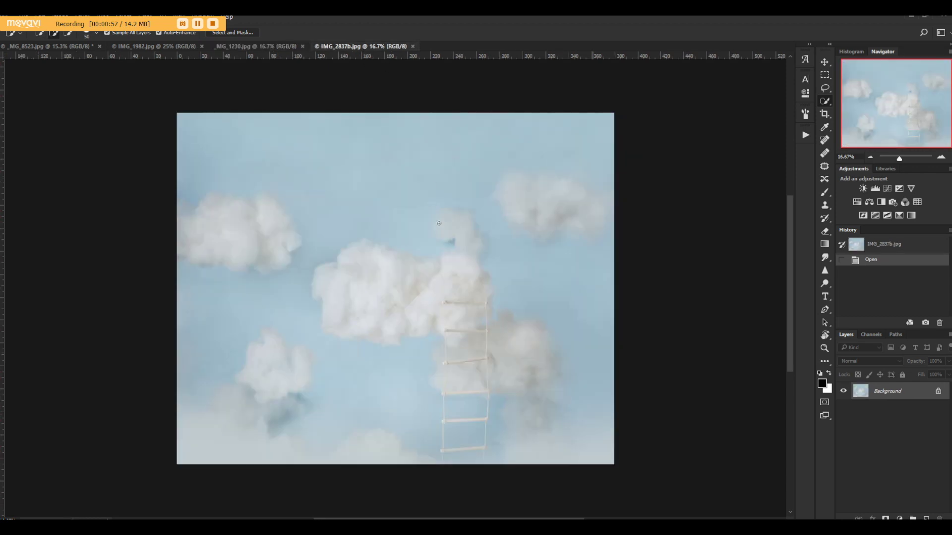
- In _MG_1230.jpg, select the baby and the feather wings with Quick Selection, stepping back the last selection stroke
click(262, 46)
mouse_move(466, 250)
mouse_down()
mouse_move(435, 224)
mouse_move(411, 229)
mouse_move(392, 270)
mouse_move(465, 216)
mouse_move(334, 242)
mouse_move(342, 295)
mouse_up()
mouse_move(484, 315)
mouse_down()
mouse_move(513, 319)
mouse_move(523, 342)
mouse_up()
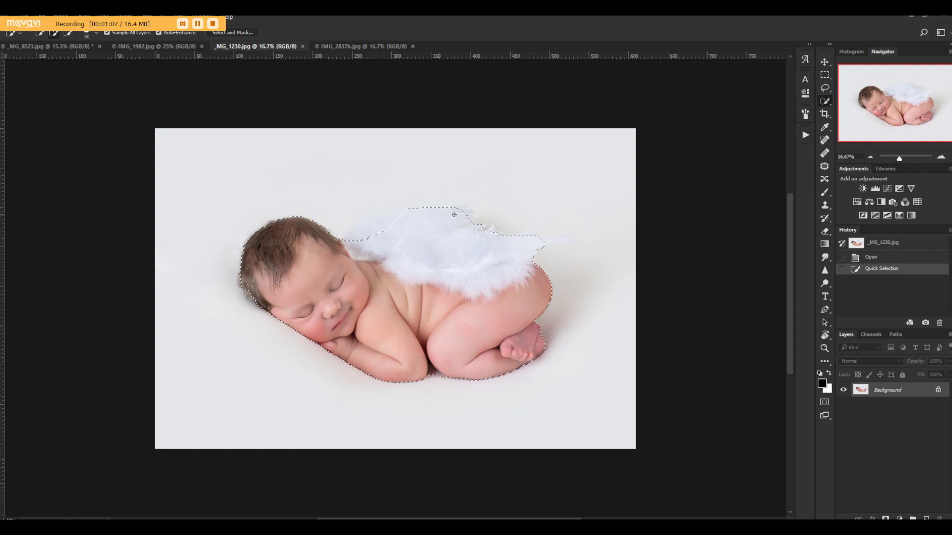
drag(463, 210, 370, 237)
drag(545, 243, 534, 255)
click(895, 299)
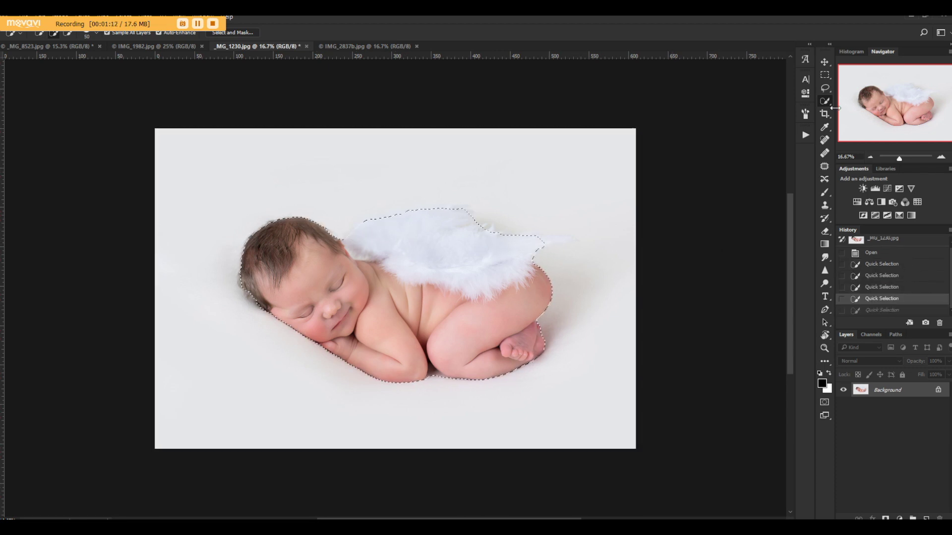
- Add the wing edges and pointed wing tip to the selection with the Lasso, and apply the Select and Mask refinement
click(825, 90)
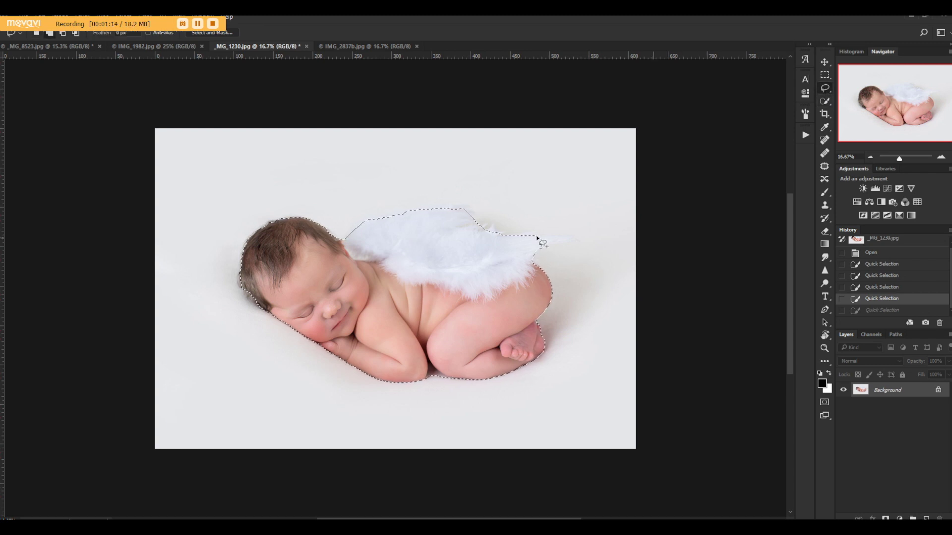
drag(538, 236, 571, 239)
mouse_move(435, 205)
mouse_down()
mouse_move(468, 205)
mouse_move(469, 228)
mouse_move(492, 226)
mouse_move(511, 238)
mouse_move(577, 238)
mouse_up()
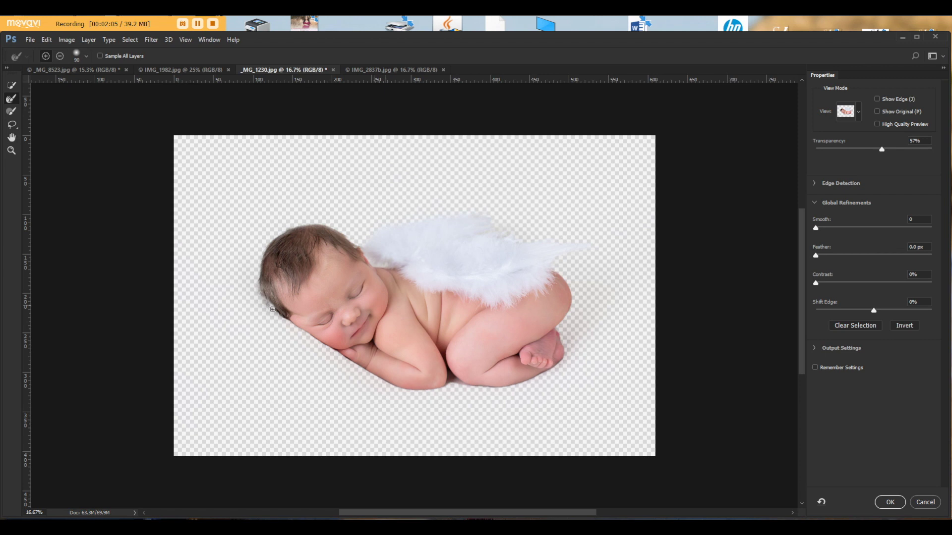
click(890, 502)
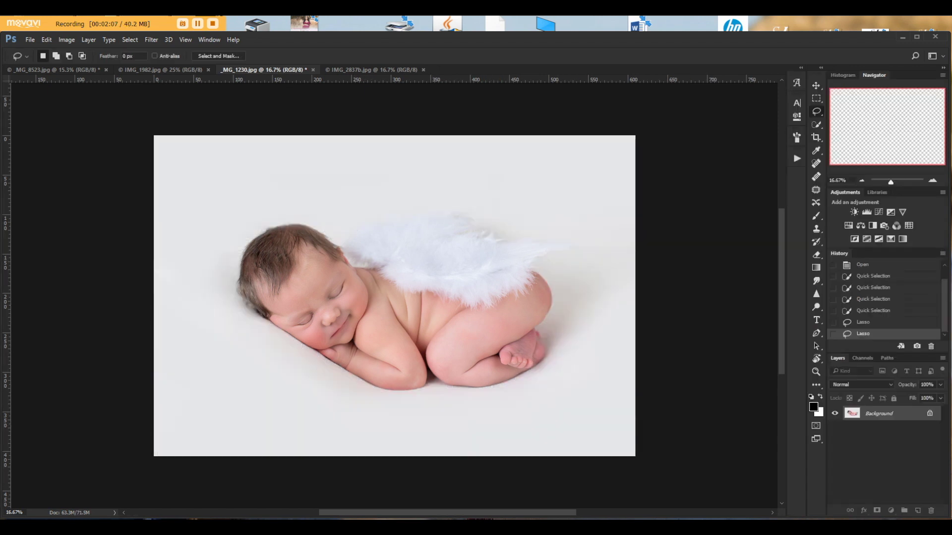
- Move the selected baby into IMG_2837b.jpg, scale it down to about 39.5%, and place it over the central cloud
click(818, 87)
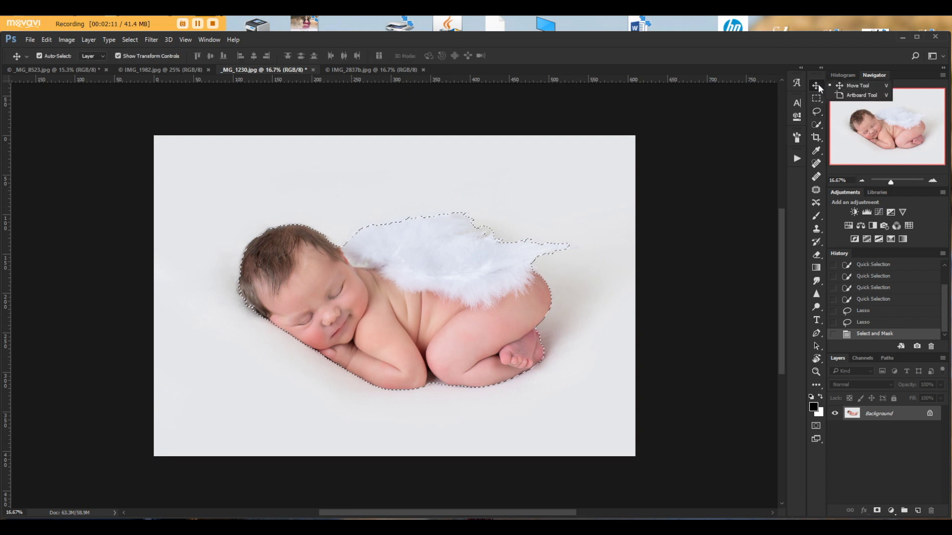
drag(445, 254, 435, 211)
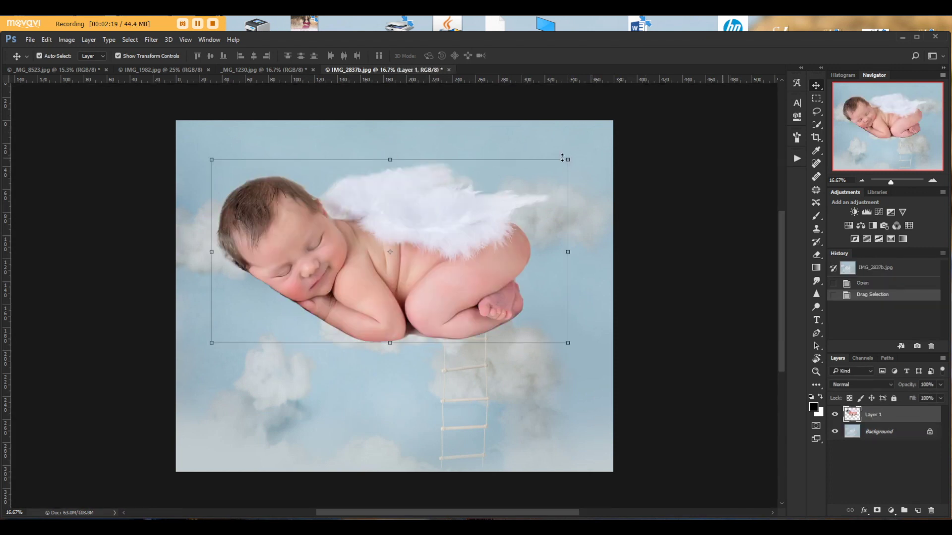
drag(569, 159, 347, 261)
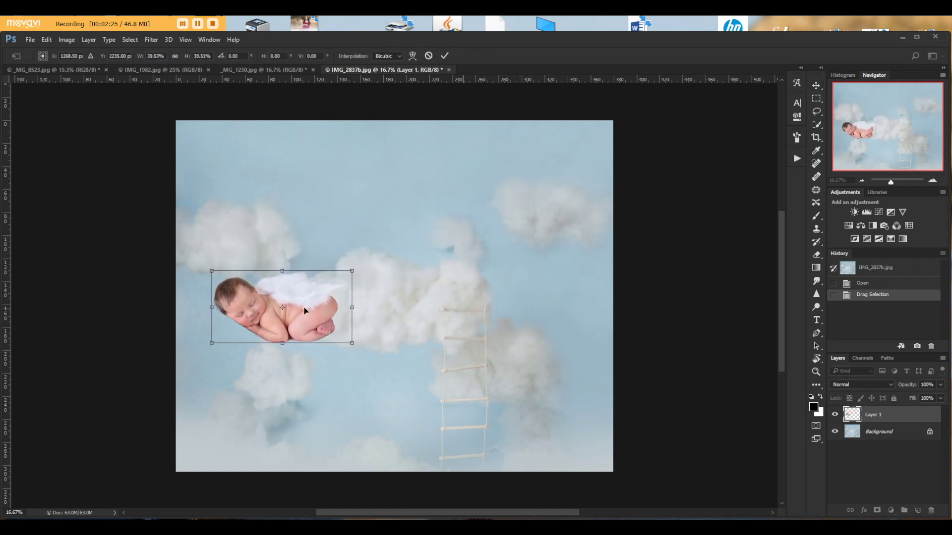
drag(305, 311, 432, 264)
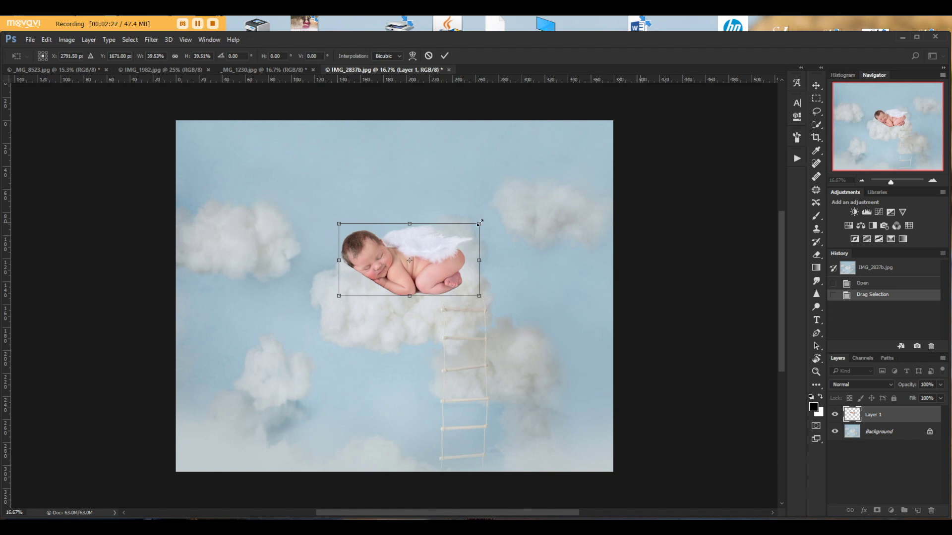
- Scale the baby to about 31%, tilt it counter-clockwise to rest on the central cloud, and apply the transform
drag(480, 223, 453, 236)
drag(427, 265, 436, 265)
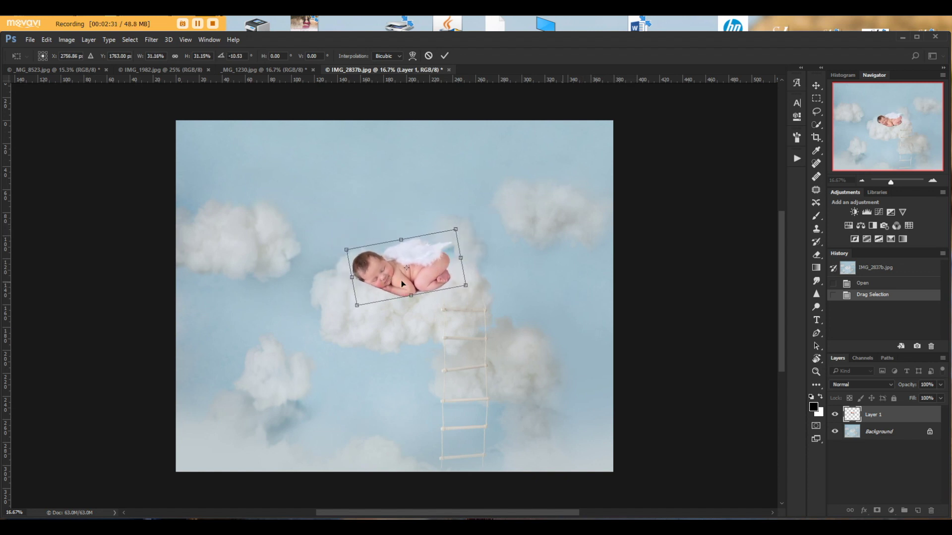
scroll(415, 274, up, 2)
mouse_move(421, 273)
mouse_down()
mouse_move(417, 254)
mouse_move(412, 266)
mouse_up()
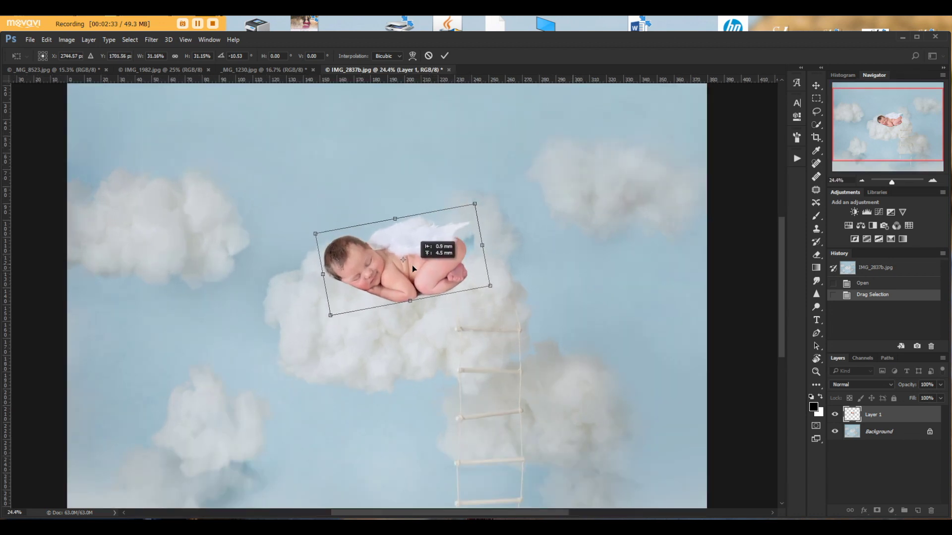
drag(498, 291, 495, 303)
drag(448, 274, 457, 273)
click(447, 55)
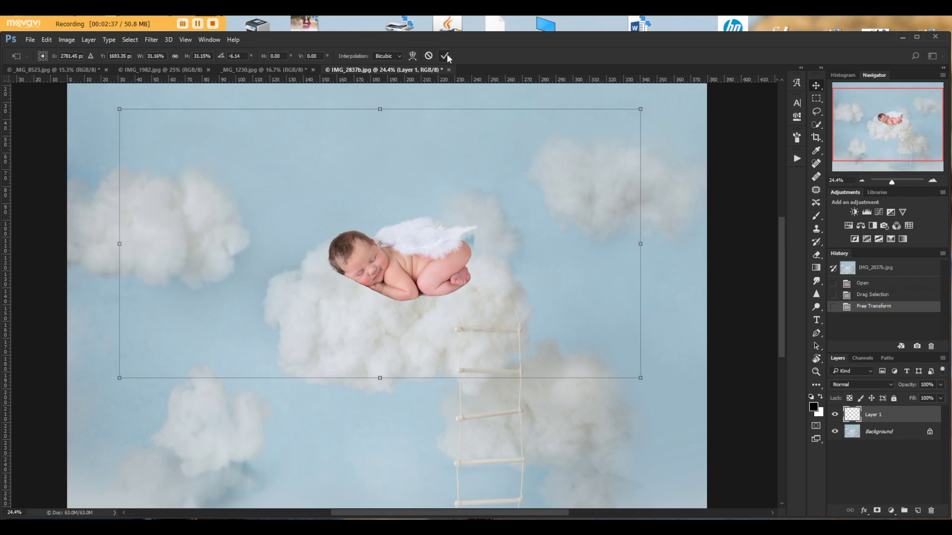
- Add a layer mask to the baby's layer and ready a ragged-edged textured brush at 250 px
click(877, 511)
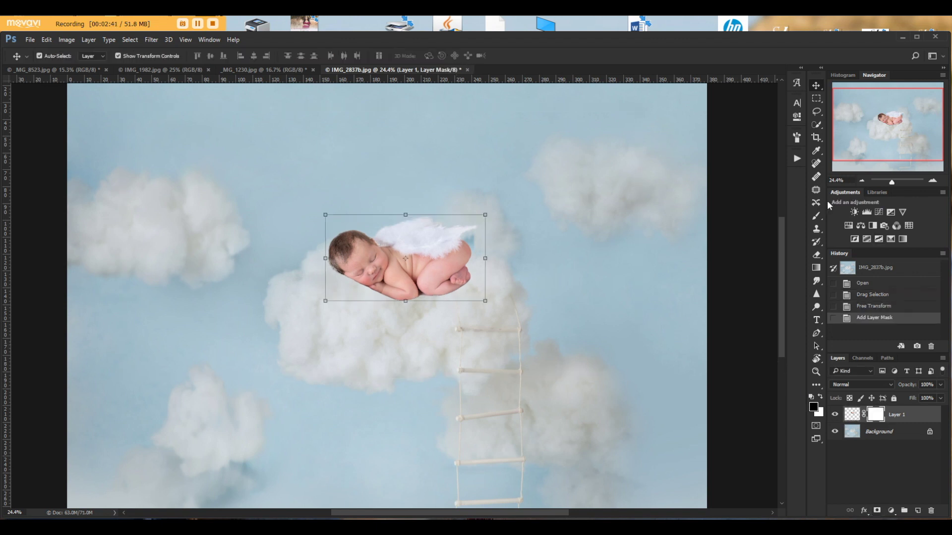
click(817, 217)
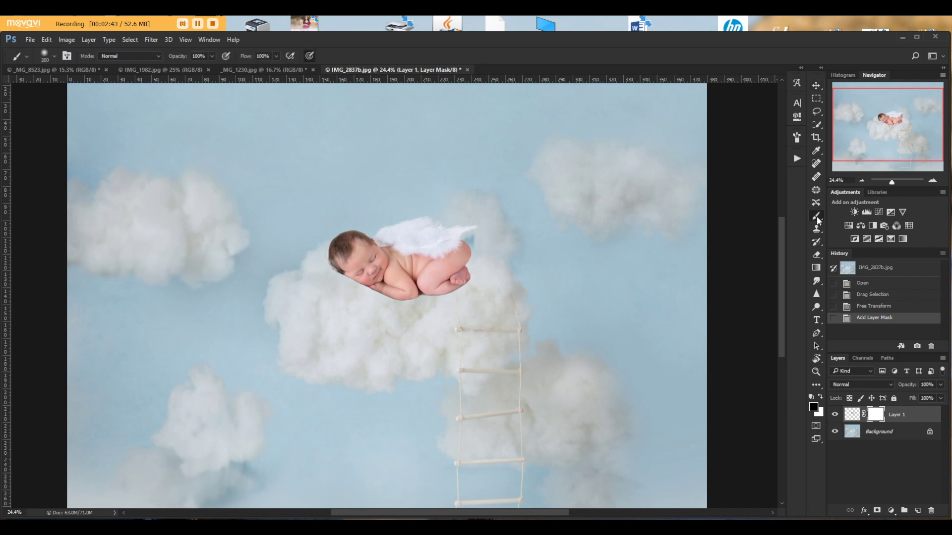
click(44, 55)
click(39, 130)
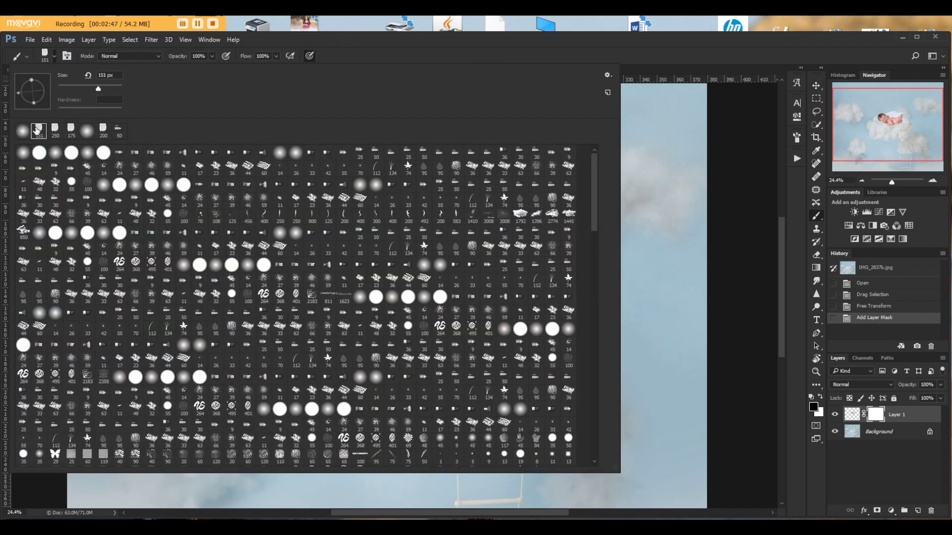
click(576, 42)
key(bracketright)
scroll(459, 313, up, 2)
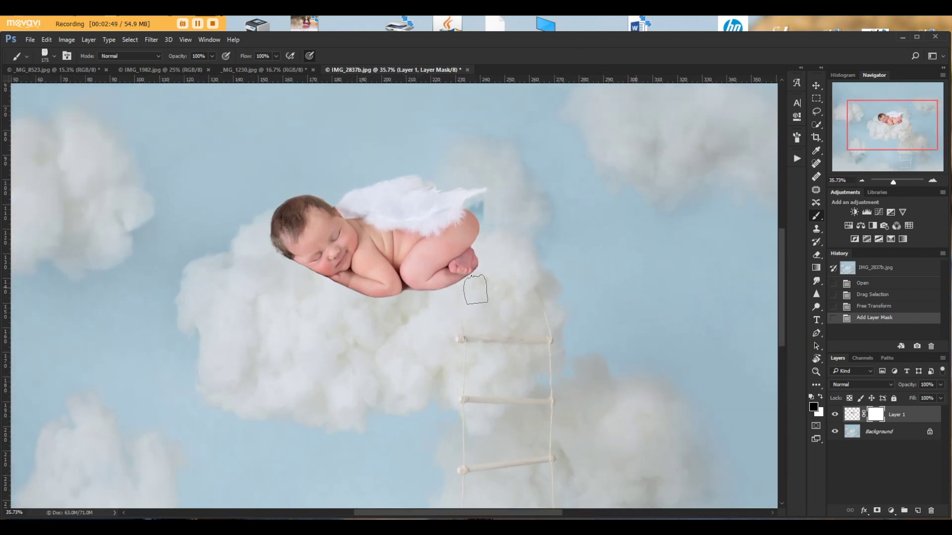
key(bracketright)
key(bracketright)
key(bracketright)
- Paint black on the mask along the baby's lower edge, from the feet to the hands, to sink the body into the cloud
click(468, 293)
click(442, 304)
click(430, 304)
click(418, 308)
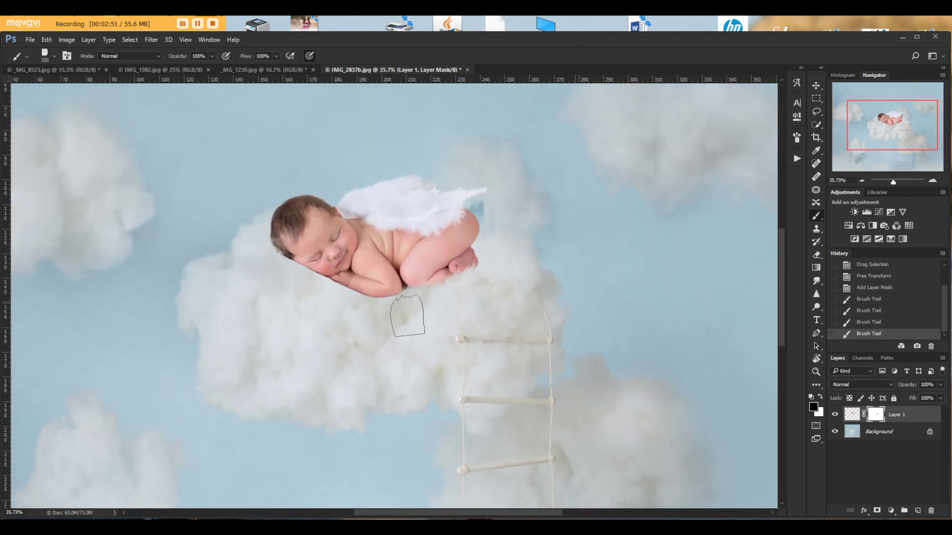
click(390, 316)
click(376, 316)
click(361, 313)
click(351, 310)
click(341, 305)
click(332, 302)
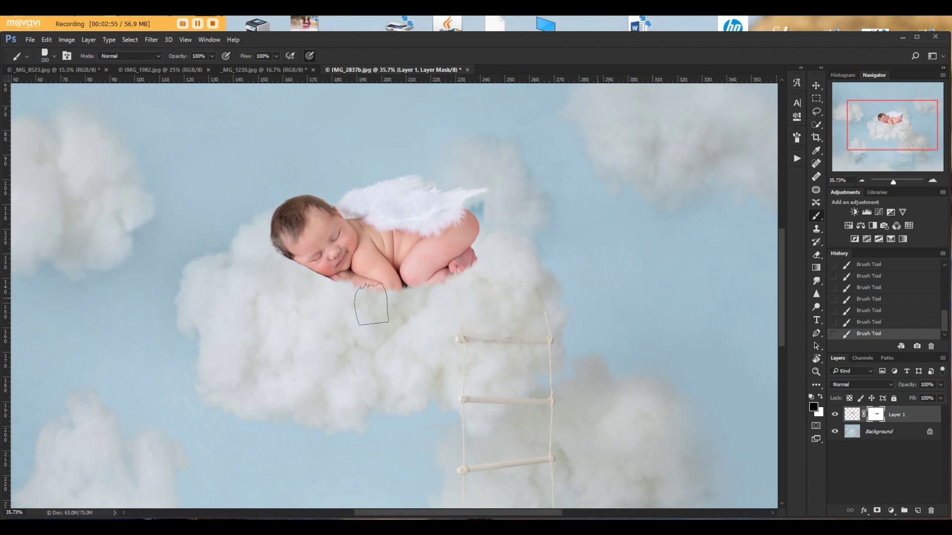
scroll(277, 270, up, 3)
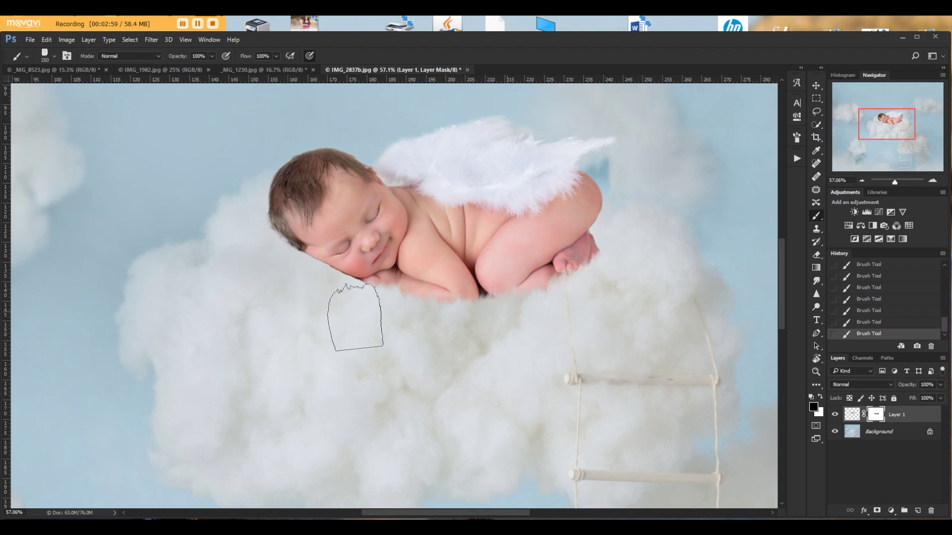
scroll(355, 318, down, 5)
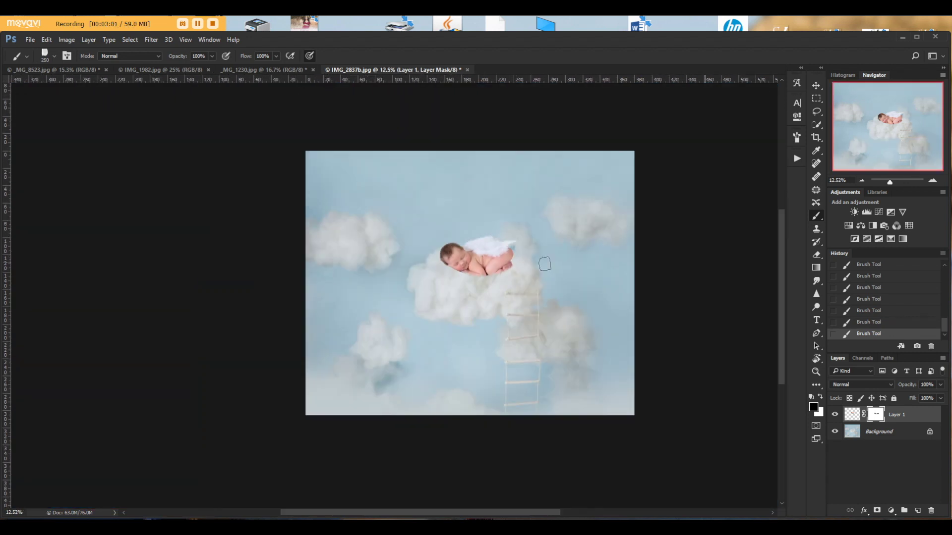
scroll(478, 233, up, 2)
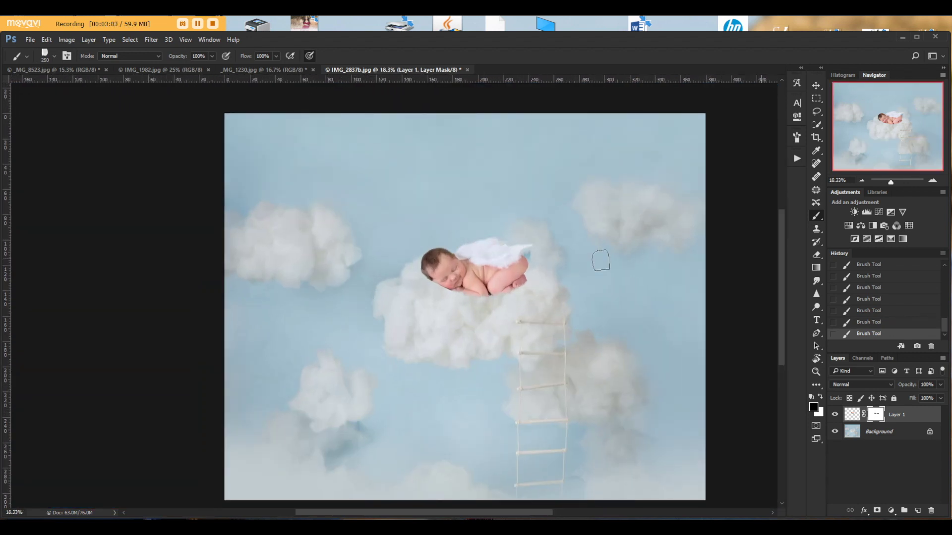
- Add an Exposure adjustment layer above the baby with the exposure set to about -0.23
click(815, 85)
scroll(538, 258, up, 1)
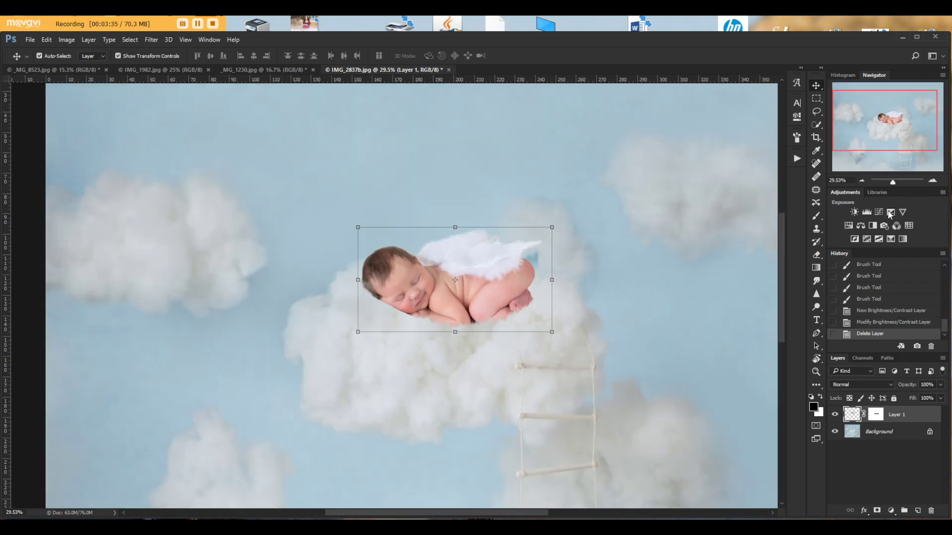
click(890, 213)
drag(727, 149, 726, 145)
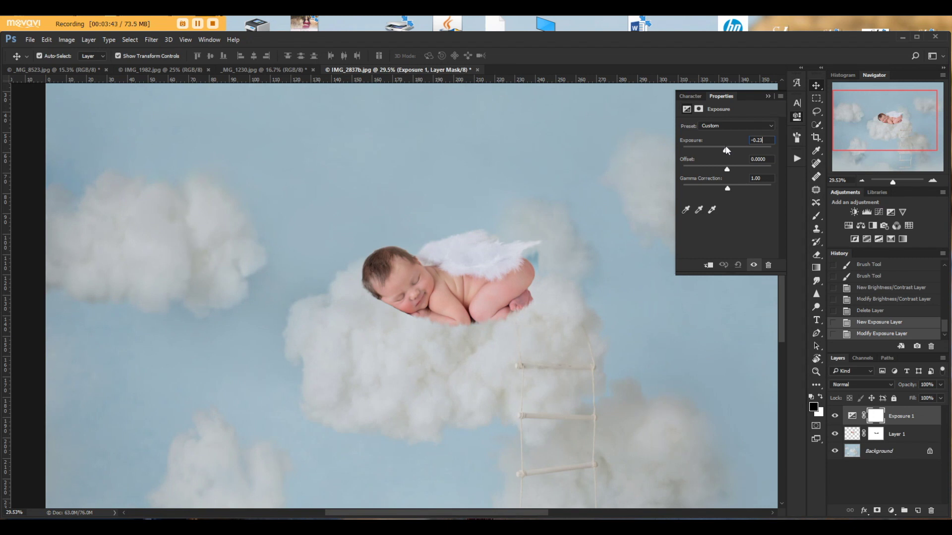
click(768, 96)
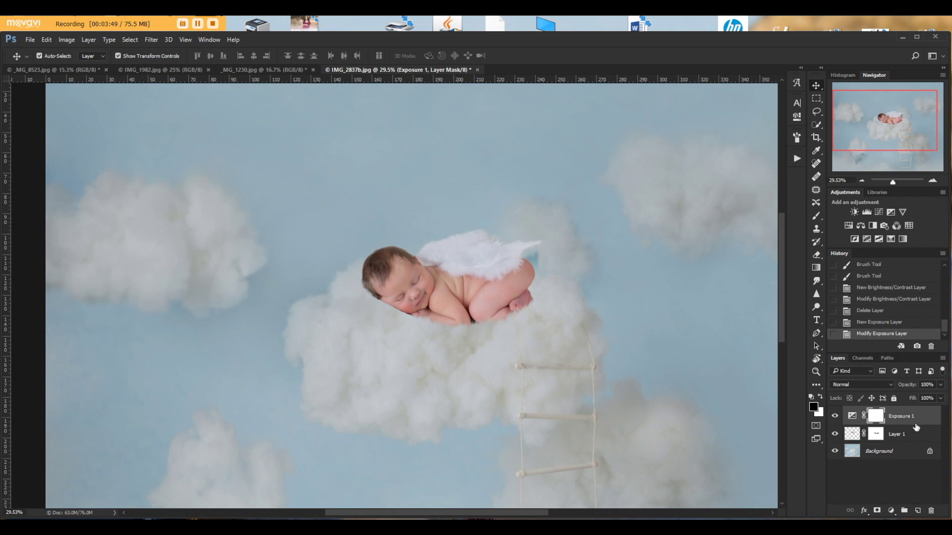
- Clip the Exposure adjustment to the baby's layer and toggle its visibility to compare the effect
drag(916, 427, 914, 424)
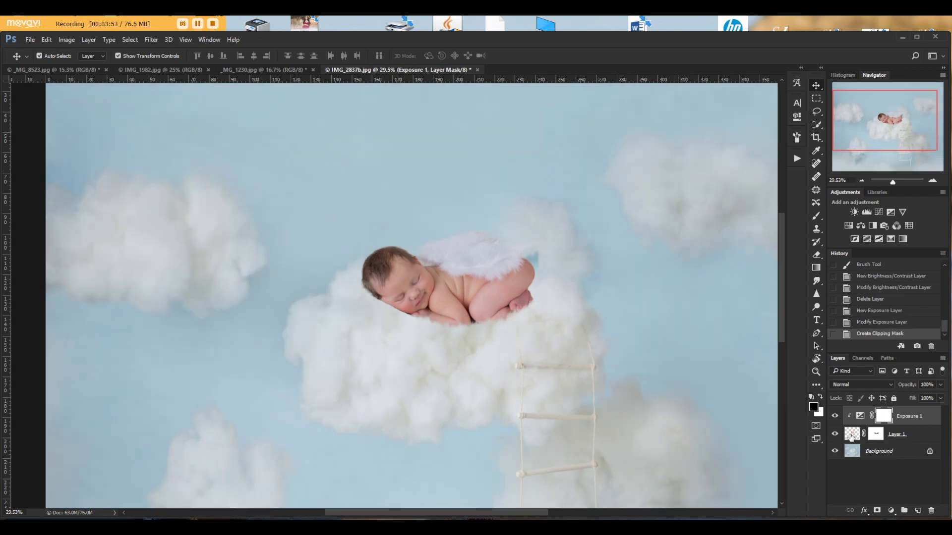
click(835, 418)
click(835, 417)
- Add a new empty layer on top of the stack and sample the central cloud's light off-white as the foreground colour
click(918, 510)
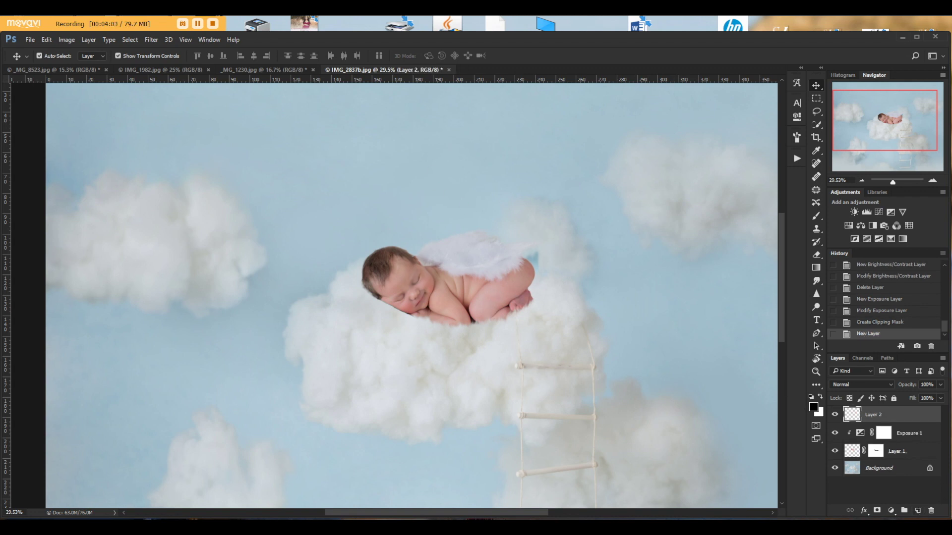
click(817, 152)
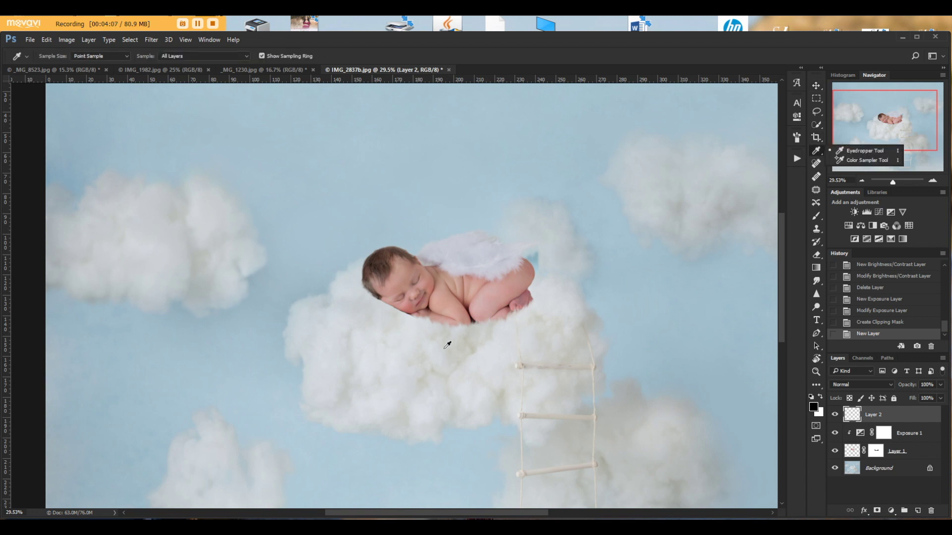
mouse_move(476, 345)
mouse_down()
mouse_move(490, 344)
mouse_move(480, 339)
mouse_up()
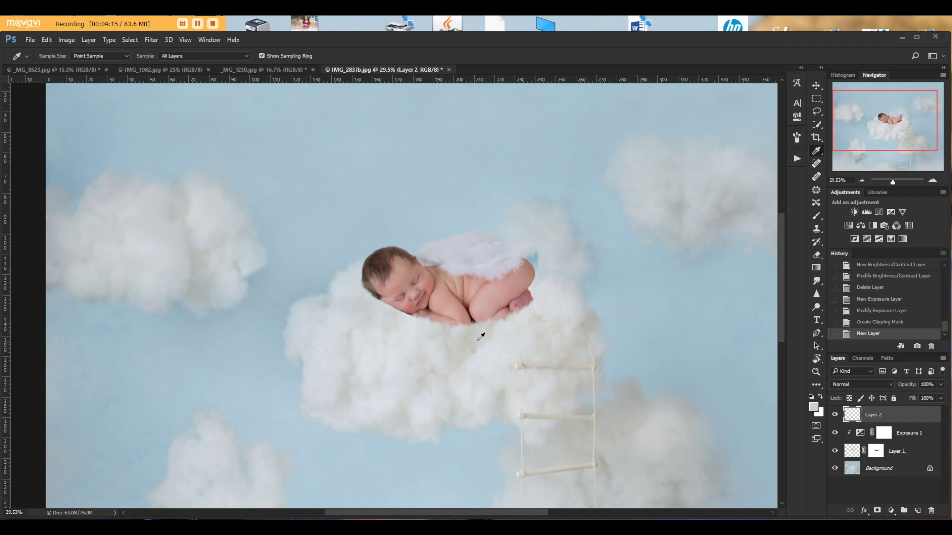
scroll(481, 337, up, 2)
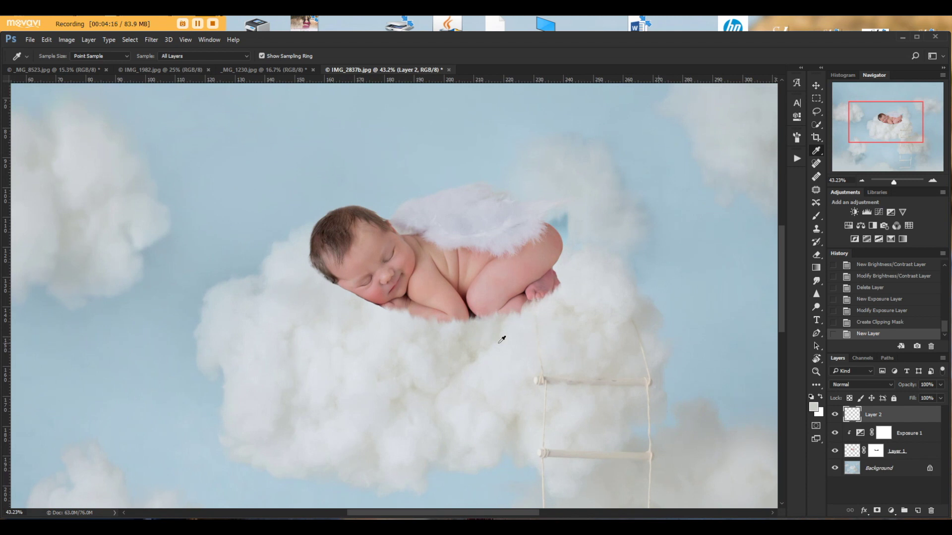
- Paint the sampled cloud colour over the middle and upper part of the baby's wings with a soft round brush
click(818, 214)
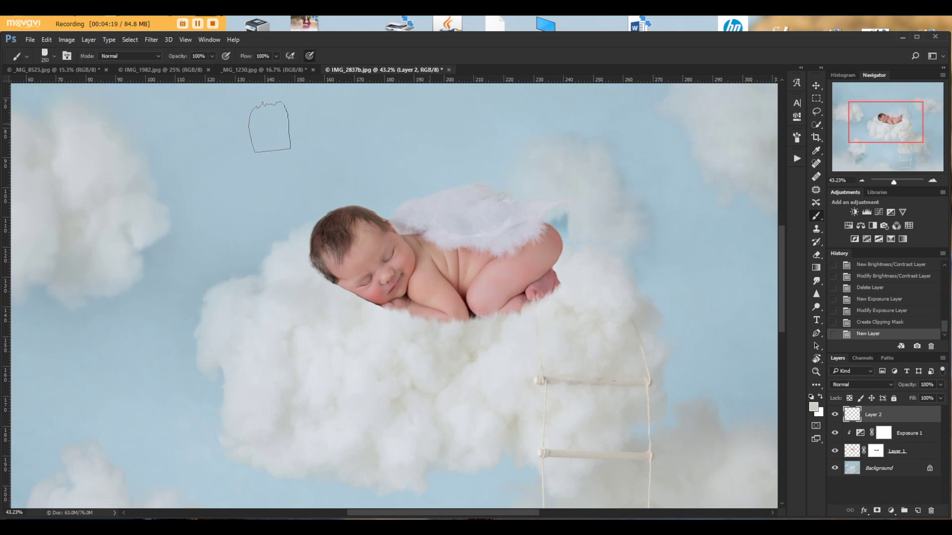
click(45, 55)
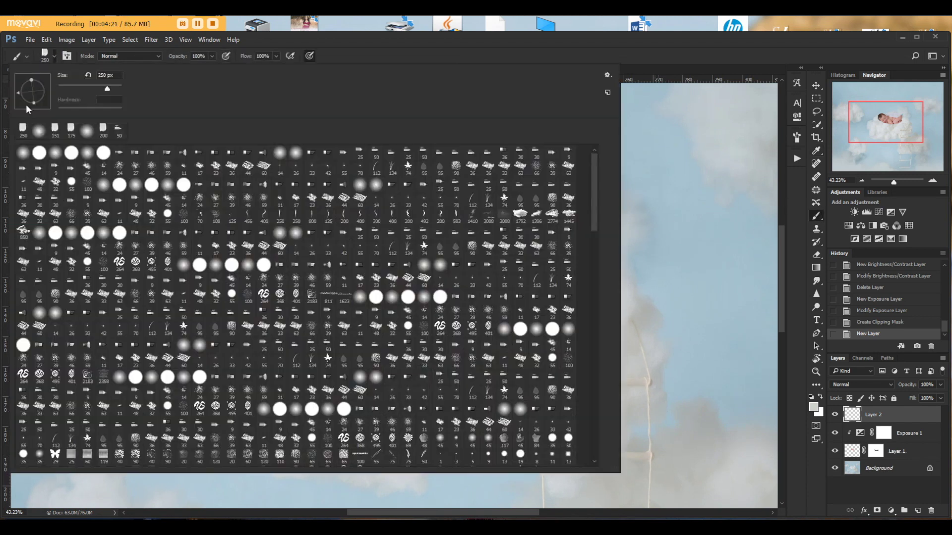
click(36, 133)
click(465, 40)
scroll(464, 193, up, 5)
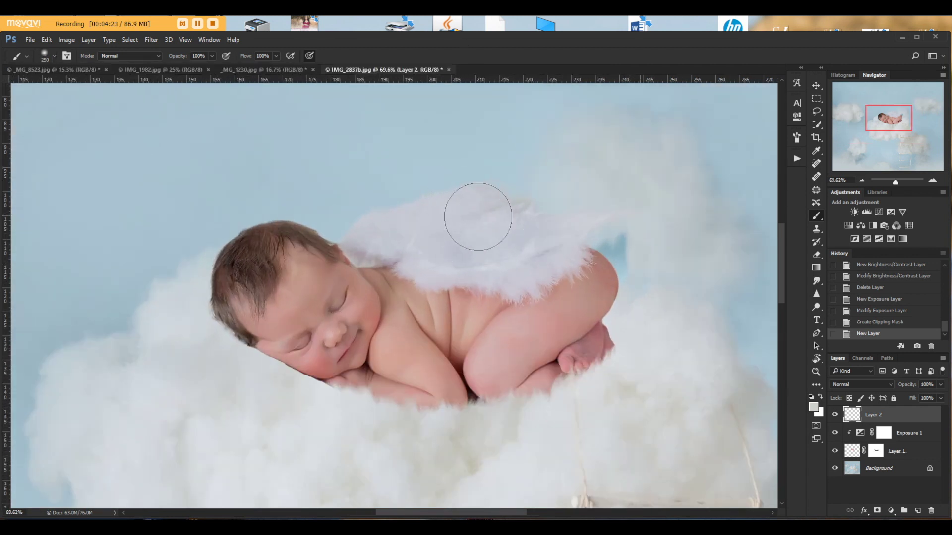
key(bracketleft)
key(bracketleft)
key(bracketleft)
mouse_move(483, 202)
mouse_down()
mouse_move(423, 227)
mouse_move(506, 231)
mouse_move(469, 259)
mouse_move(593, 223)
mouse_up()
- Cover the remaining wing feathers out to their edges and tip with the cloud colour, narrowing the soft brush from 100 px to about 60 px
key(bracketleft)
key(bracketleft)
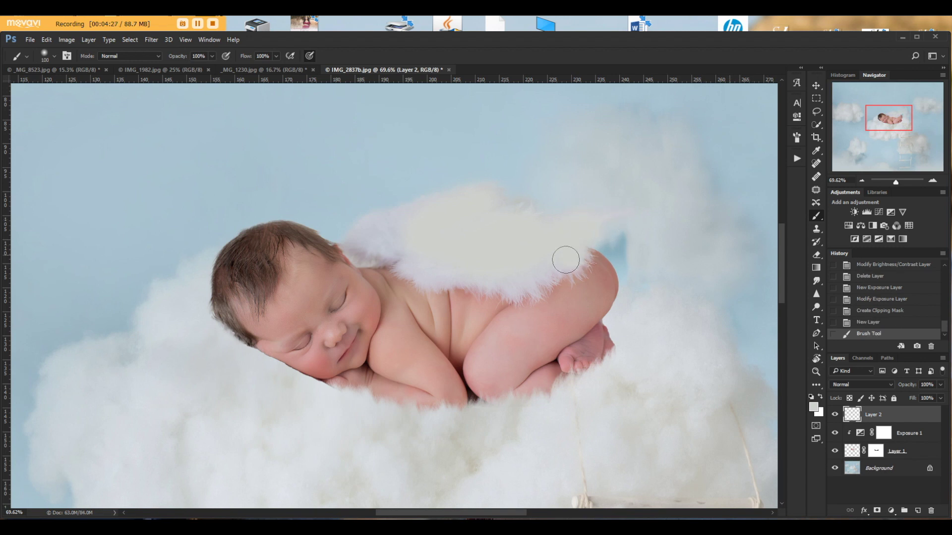
mouse_move(566, 259)
mouse_down()
mouse_move(540, 276)
mouse_move(501, 279)
mouse_move(419, 271)
mouse_move(404, 238)
mouse_move(365, 242)
mouse_move(377, 226)
mouse_move(517, 231)
mouse_up()
mouse_move(370, 254)
mouse_down()
mouse_move(390, 250)
mouse_move(411, 265)
mouse_up()
key(bracketleft)
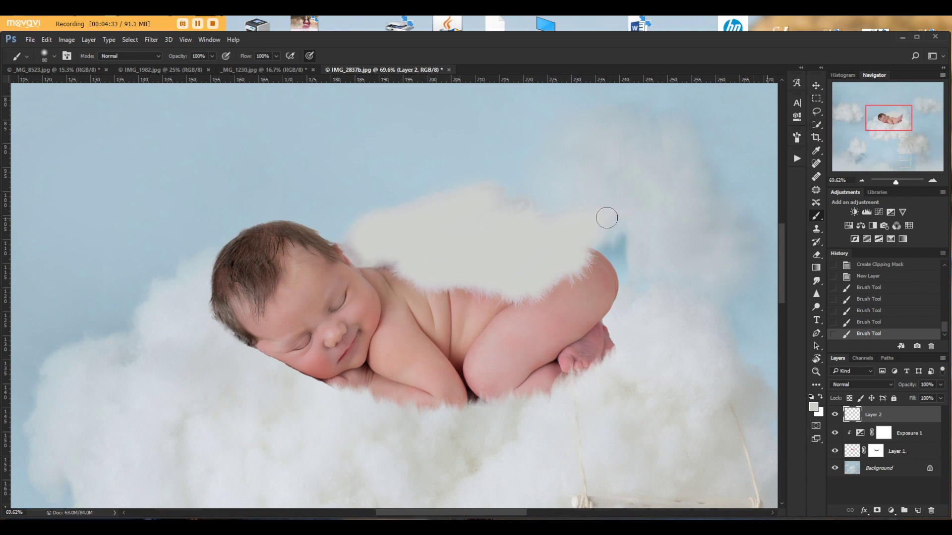
key(bracketleft)
key(bracketleft)
drag(604, 217, 414, 222)
key(bracketleft)
- Set the painted wing layer's blend mode to Hue and lower its opacity to about 51%
scroll(573, 212, down, 4)
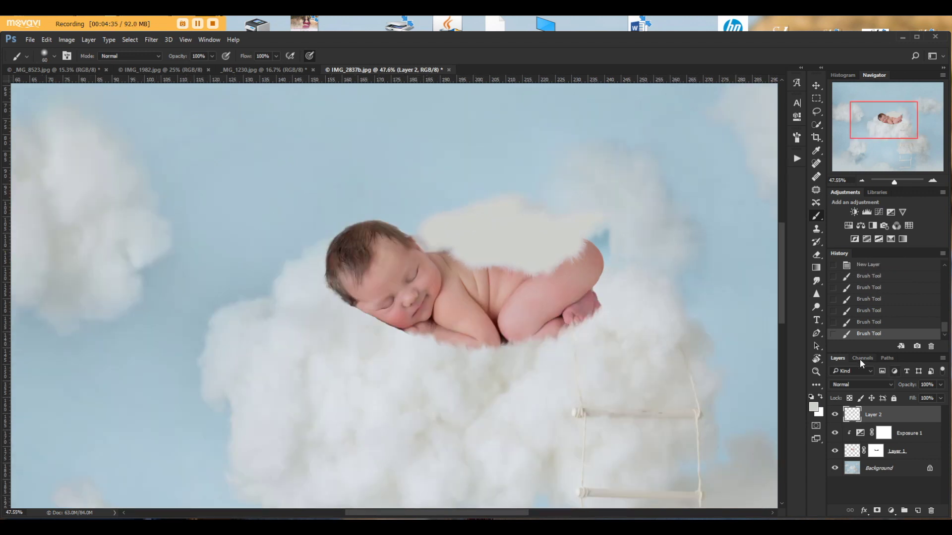
click(845, 382)
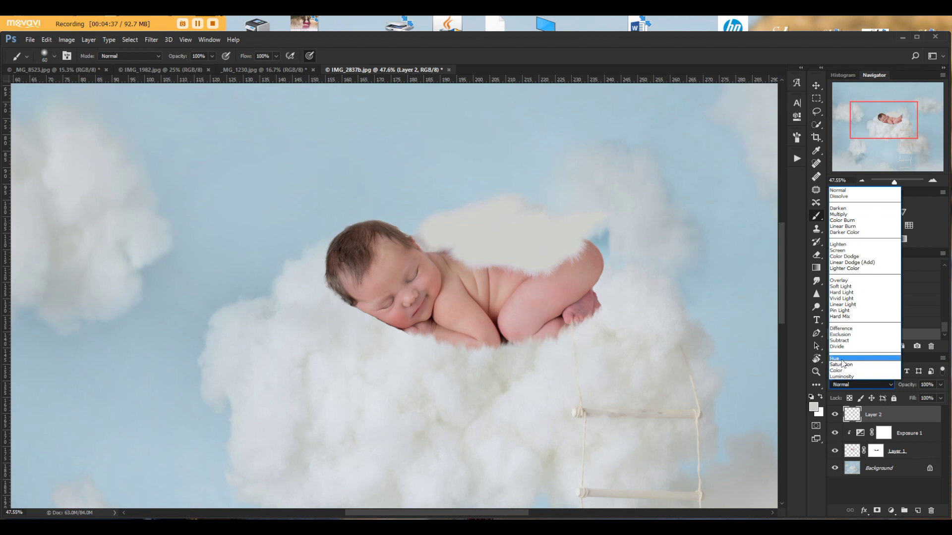
click(857, 362)
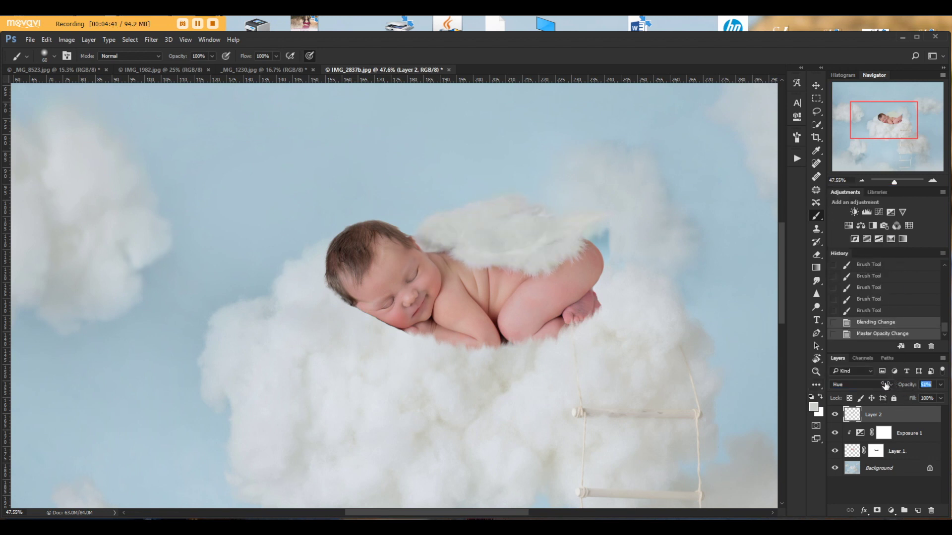
click(886, 386)
click(815, 86)
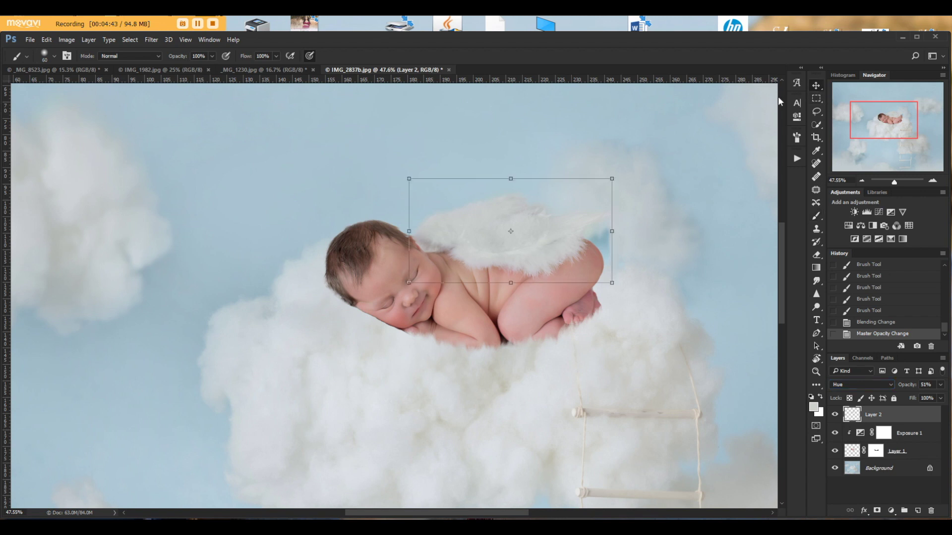
scroll(463, 279, down, 5)
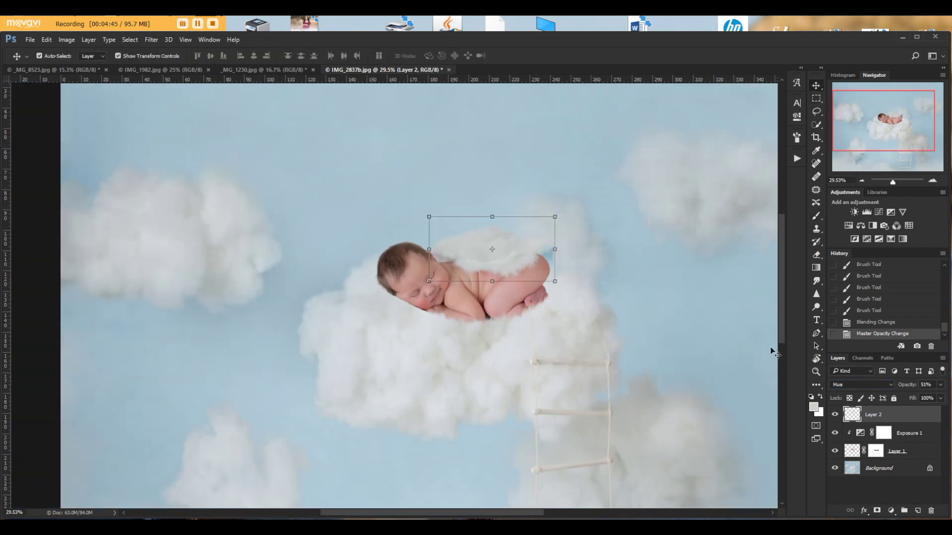
drag(915, 389, 911, 389)
click(578, 297)
scroll(570, 285, down, 2)
scroll(484, 284, up, 5)
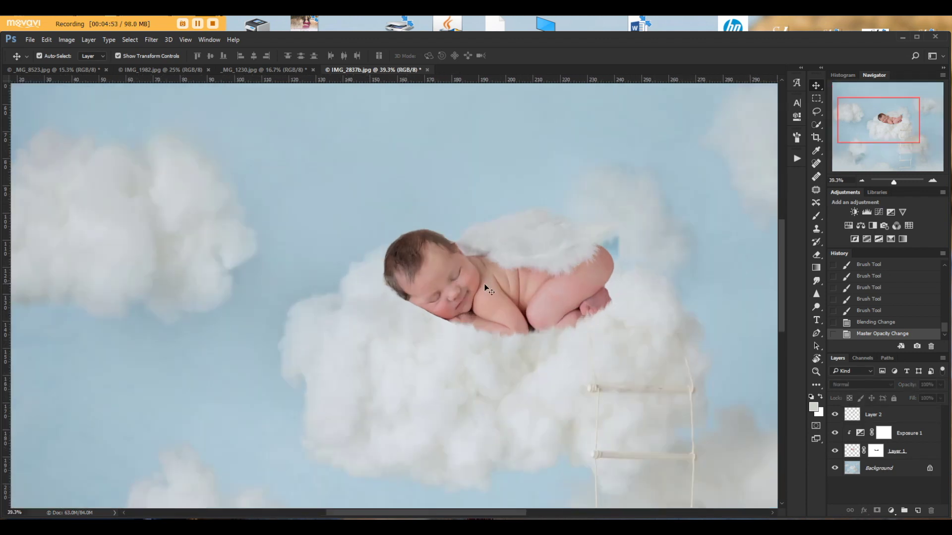
- Paint black on the Exposure adjustment's mask over the baby's head and face with a 700 px soft brush
click(835, 435)
click(835, 435)
click(884, 434)
click(818, 214)
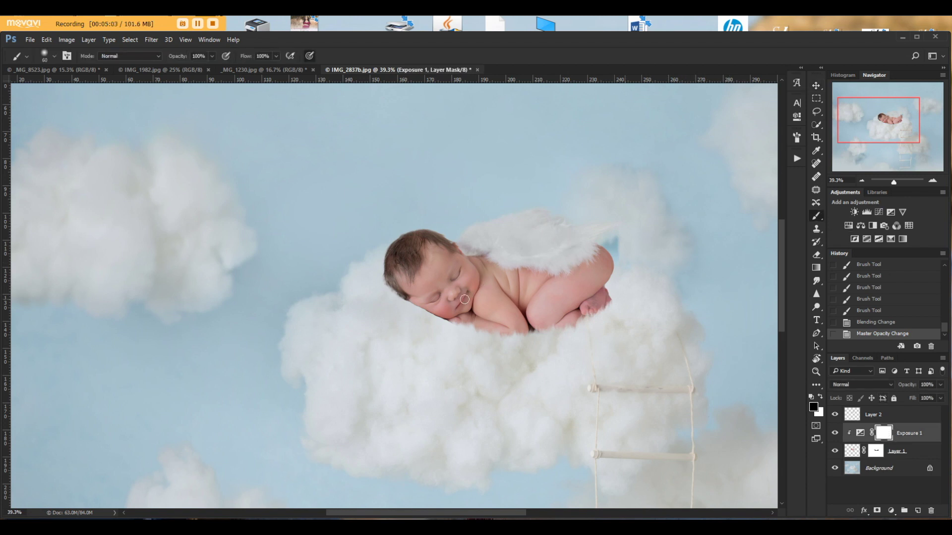
key(])
key(])
key(])
key(])
key(])
key(])
click(417, 293)
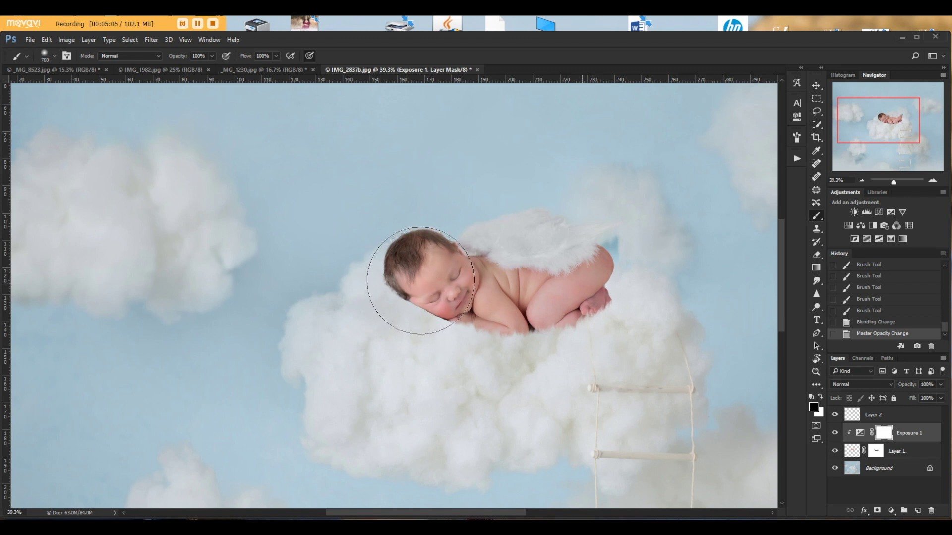
drag(438, 284, 420, 271)
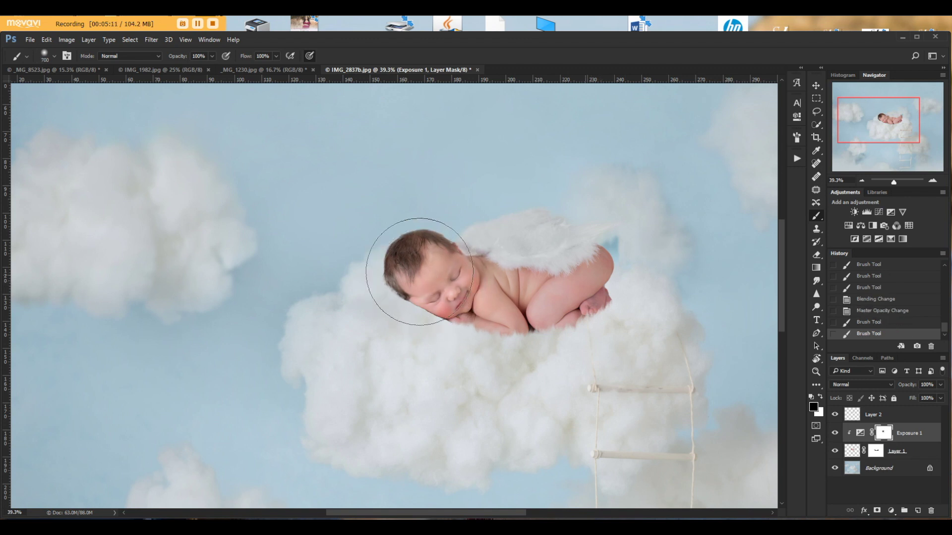
scroll(442, 283, down, 4)
click(454, 296)
scroll(454, 297, up, 2)
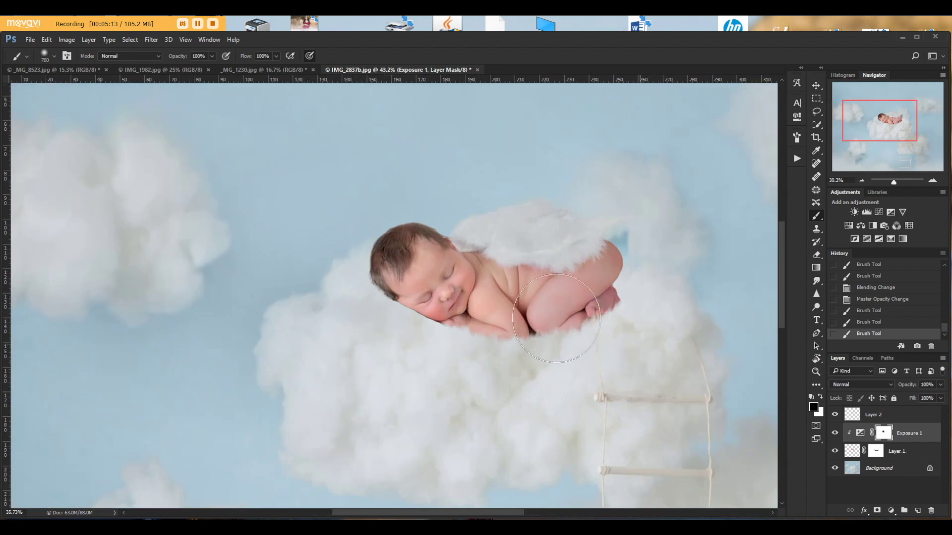
- Toggle the Exposure adjustment's visibility to compare the baby's brightness against the clouds in the whole image
scroll(454, 297, down, 3)
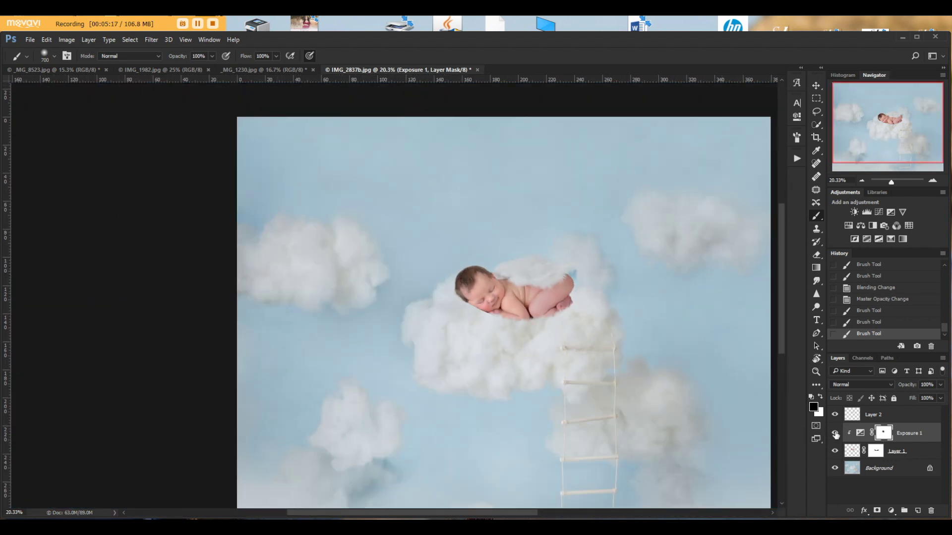
click(835, 434)
click(835, 434)
click(835, 435)
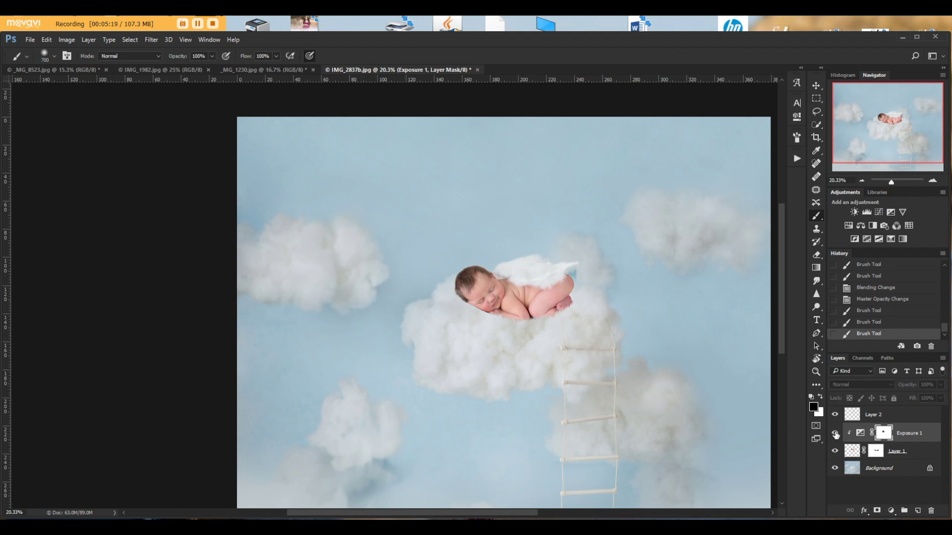
click(836, 435)
click(836, 434)
click(835, 435)
scroll(624, 267, down, 5)
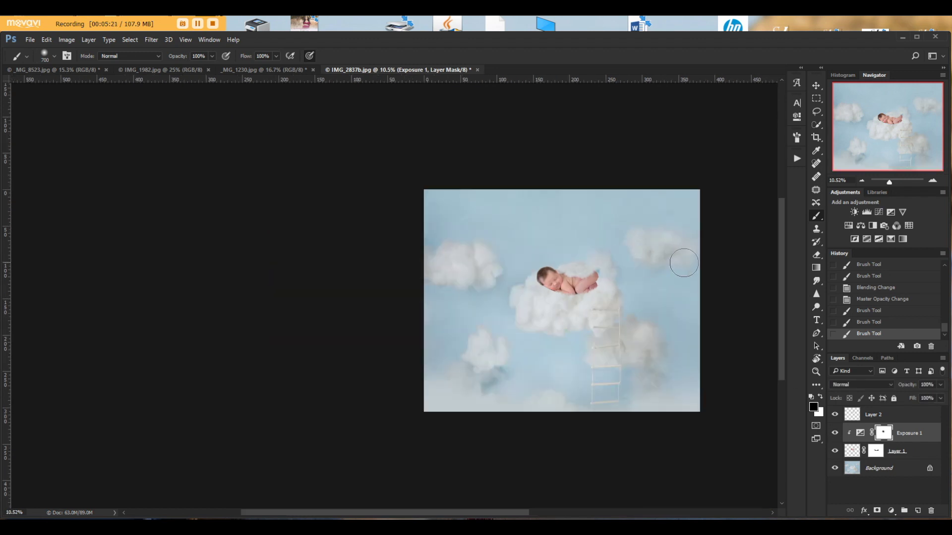
scroll(587, 291, up, 6)
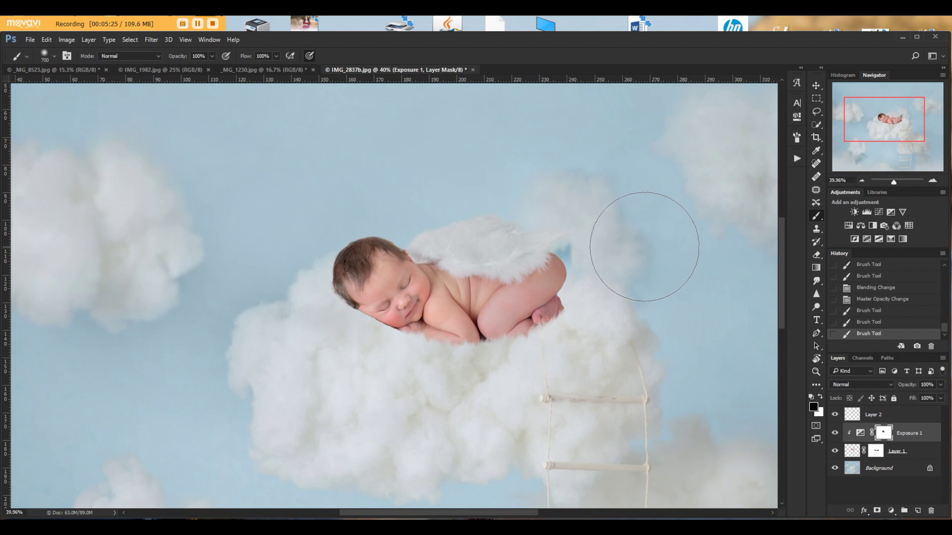
- Flatten all layers into the background
key(ctrl+shift+e)
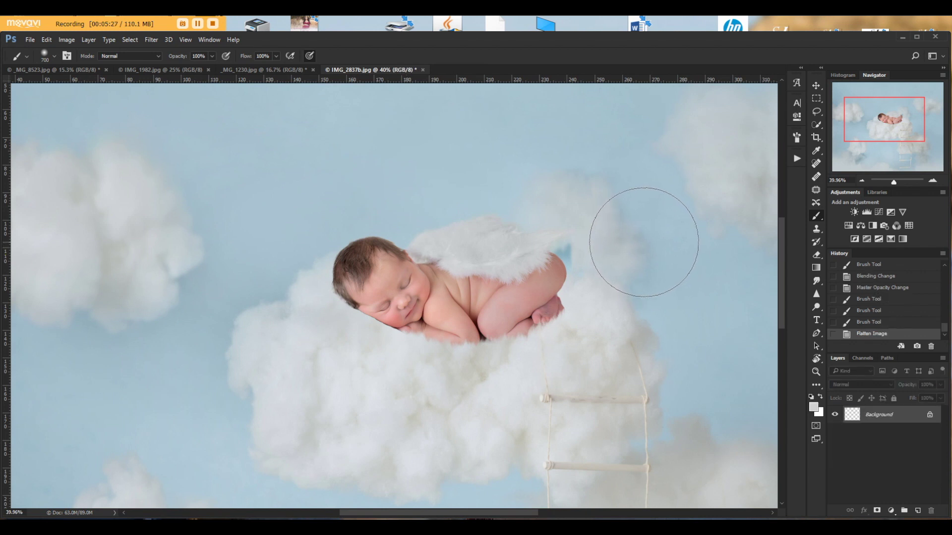
click(66, 39)
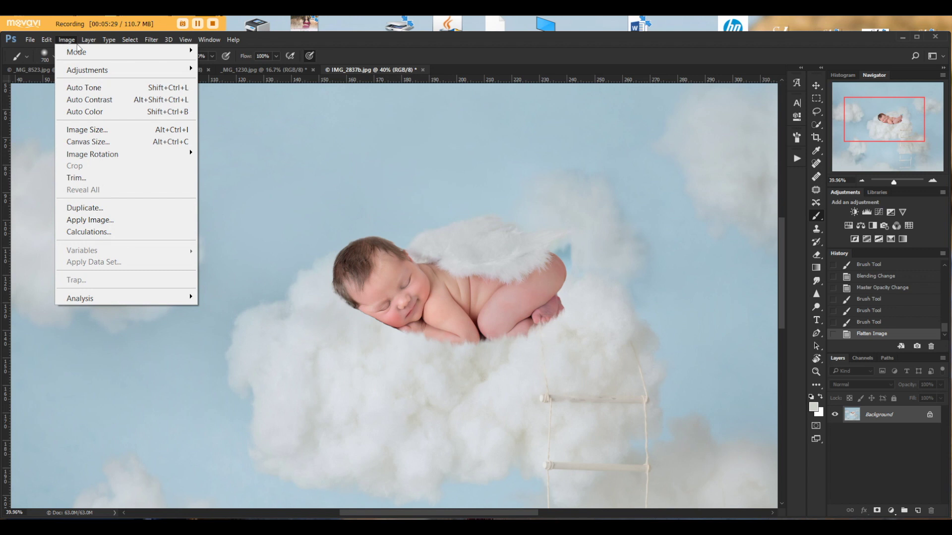
mouse_move(89, 40)
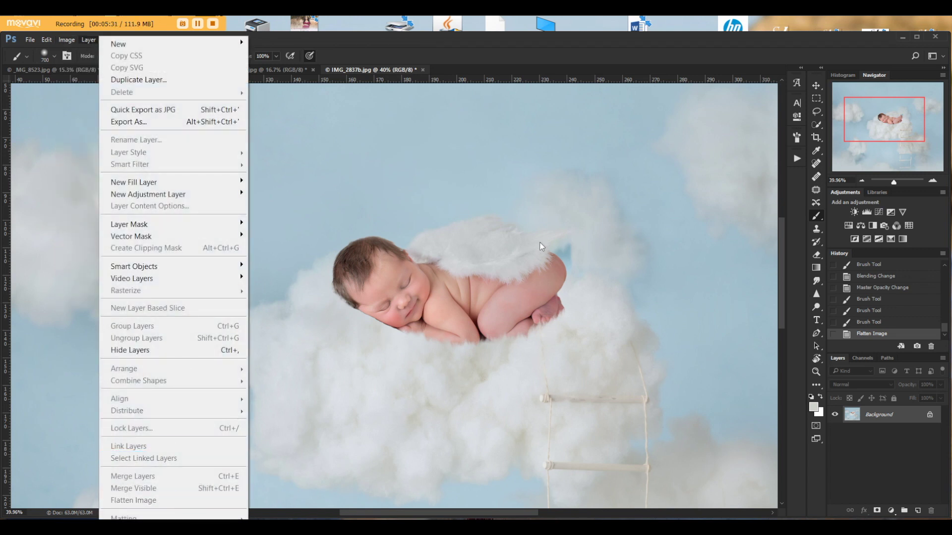
click(582, 216)
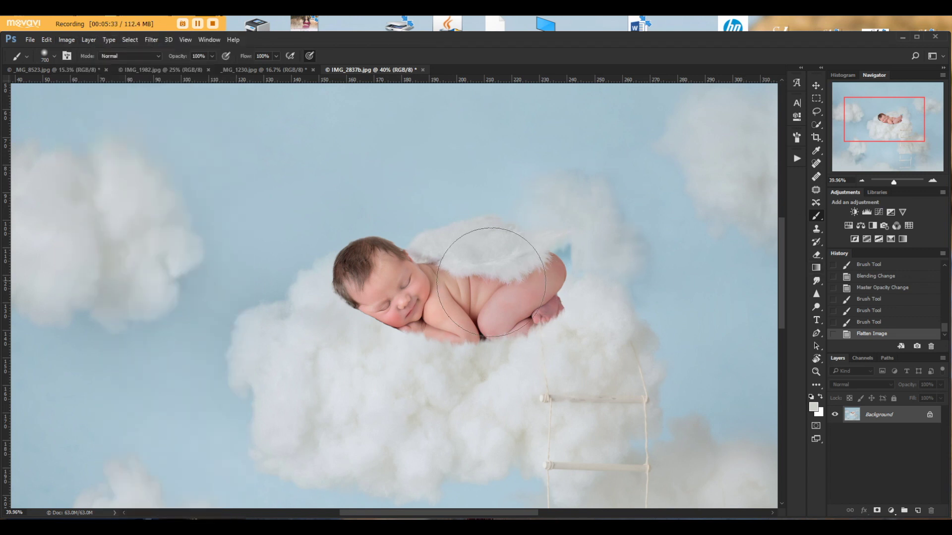
- Smudge the cloud beside the baby's bottom and feet with the Smudge tool enlarged to 500 px
click(816, 282)
scroll(570, 258, up, 3)
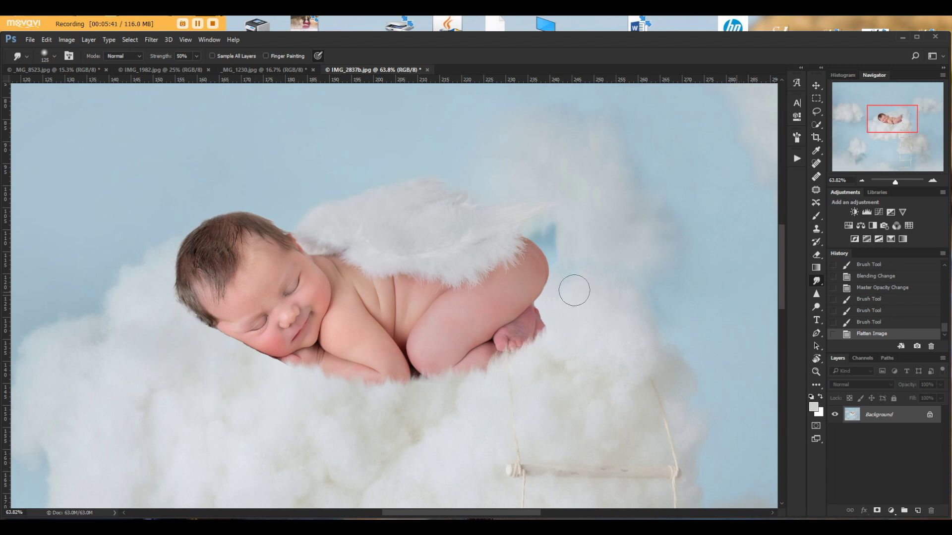
key(bracketright)
key(bracketright)
key(bracketright)
key(bracketright)
key(bracketright)
key(bracketright)
key(bracketright)
drag(553, 239, 550, 238)
drag(573, 274, 561, 334)
- Smudge the backdrop around the back of the baby's head and above the wings with the Smudge tool at 250 px
scroll(673, 279, down, 5)
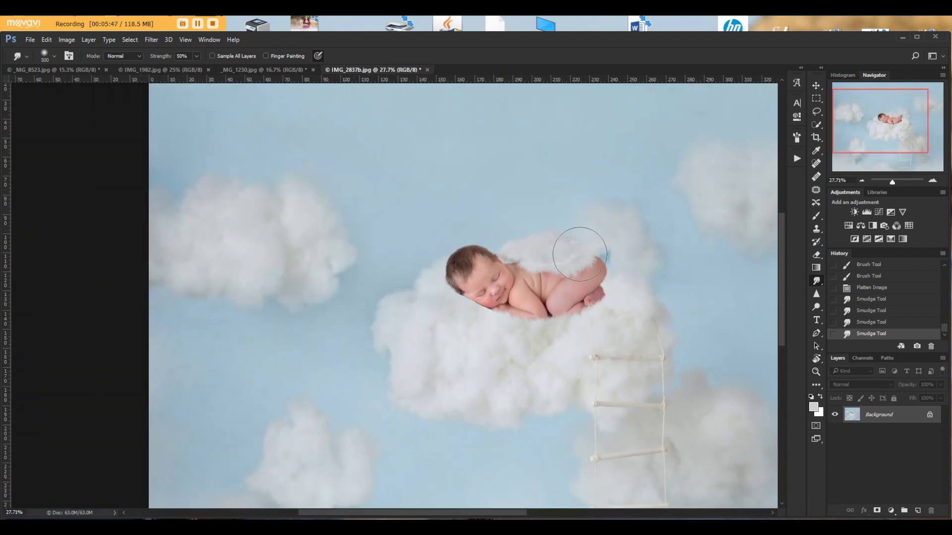
scroll(453, 293, up, 4)
key(bracketleft)
key(bracketleft)
key(bracketleft)
mouse_move(457, 266)
mouse_down()
mouse_move(458, 213)
mouse_move(474, 197)
mouse_up()
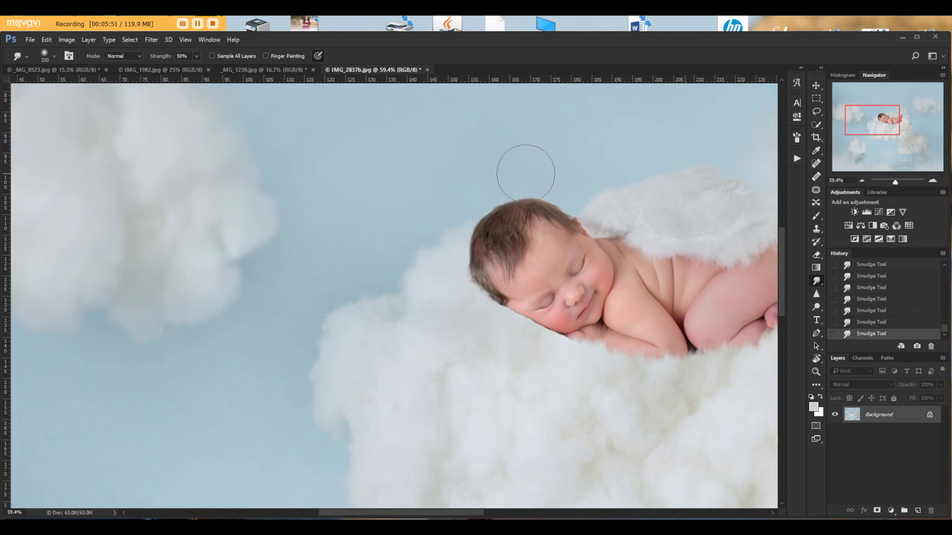
mouse_move(596, 178)
mouse_down()
mouse_move(651, 158)
mouse_move(726, 156)
mouse_up()
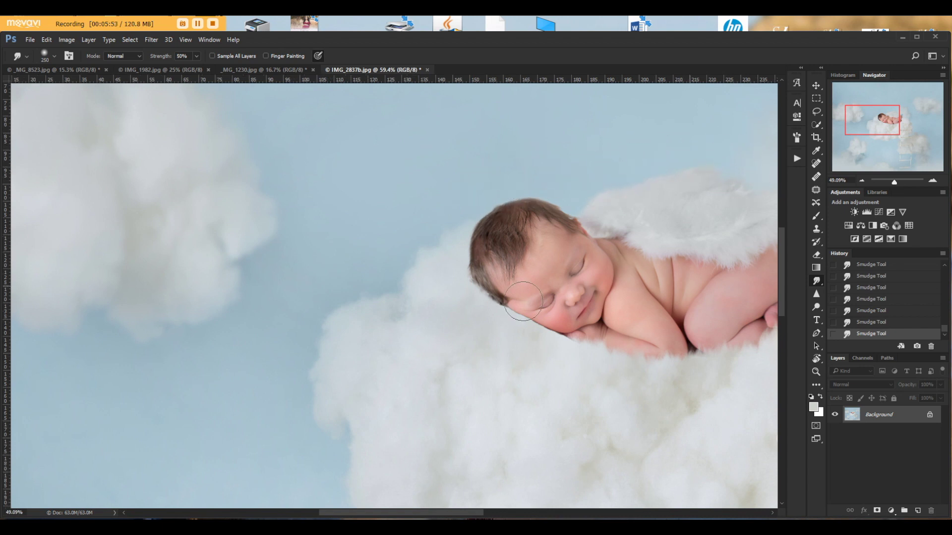
scroll(535, 268, down, 2)
scroll(491, 276, down, 4)
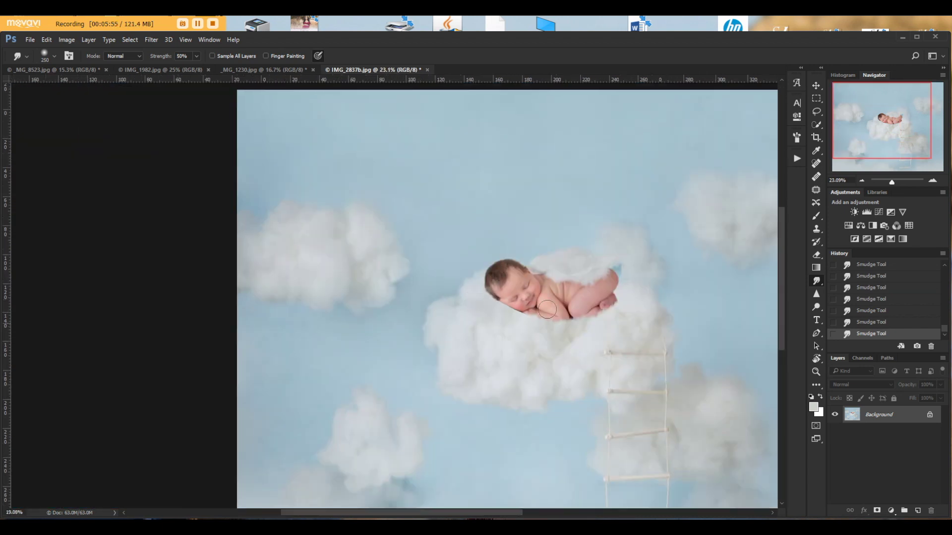
scroll(590, 276, up, 3)
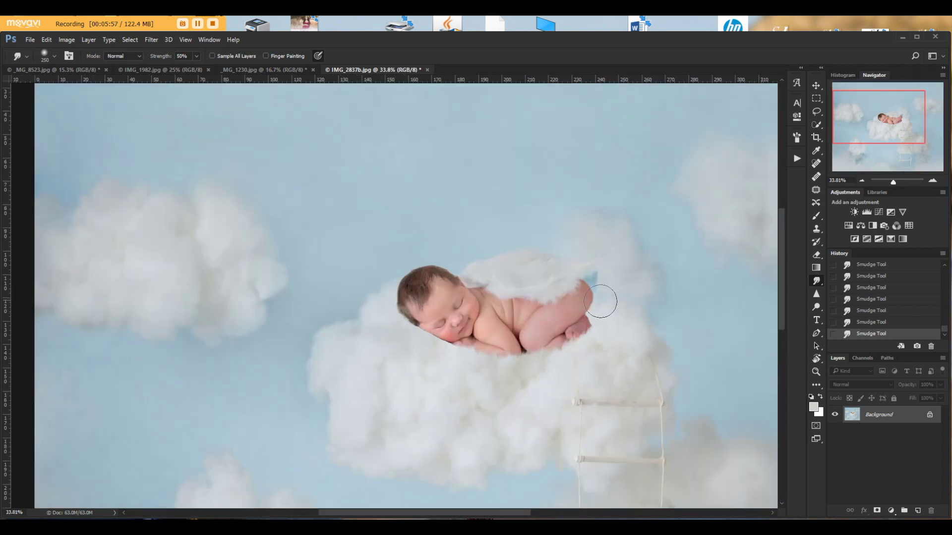
scroll(602, 298, down, 2)
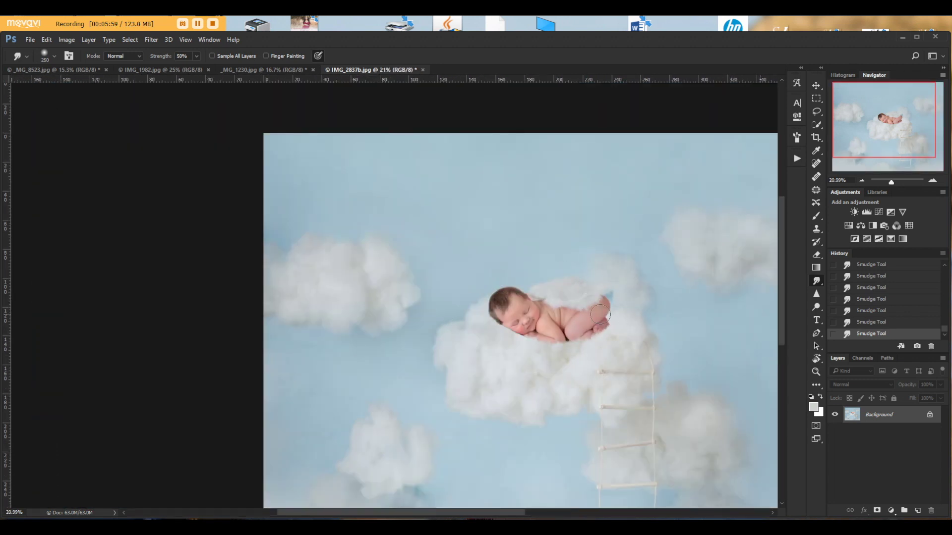
scroll(591, 325, up, 3)
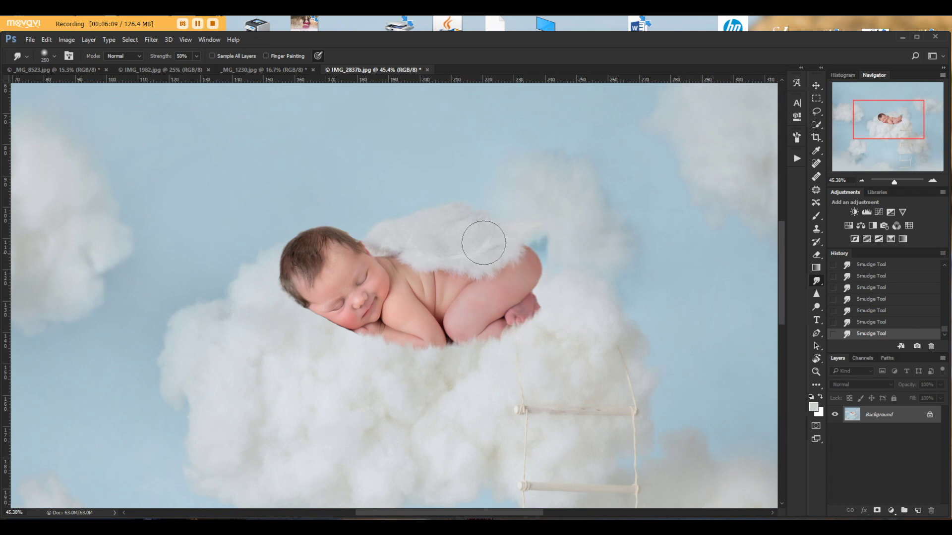
- Save the finished composite as a history snapshot, comparing it with the original image state
scroll(593, 223, down, 3)
scroll(592, 223, down, 4)
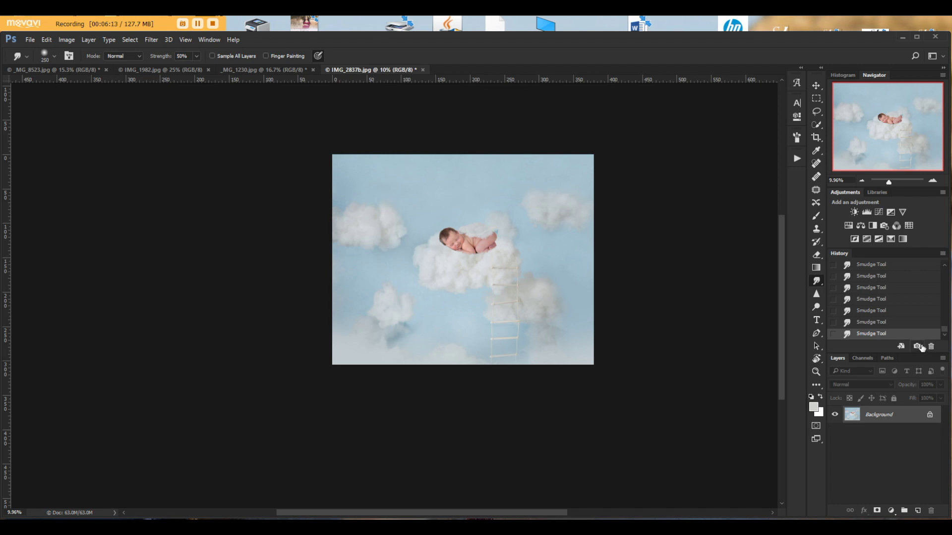
drag(946, 333, 945, 269)
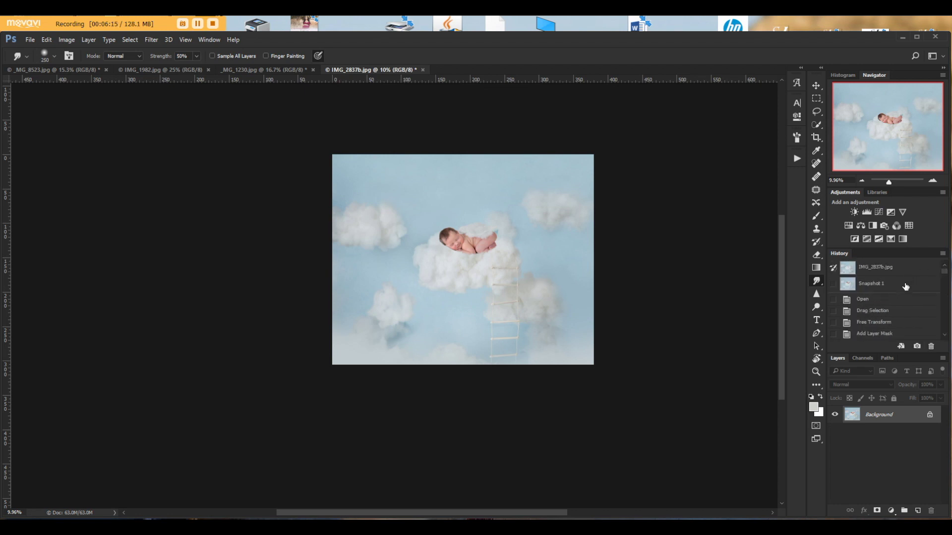
click(908, 274)
click(907, 282)
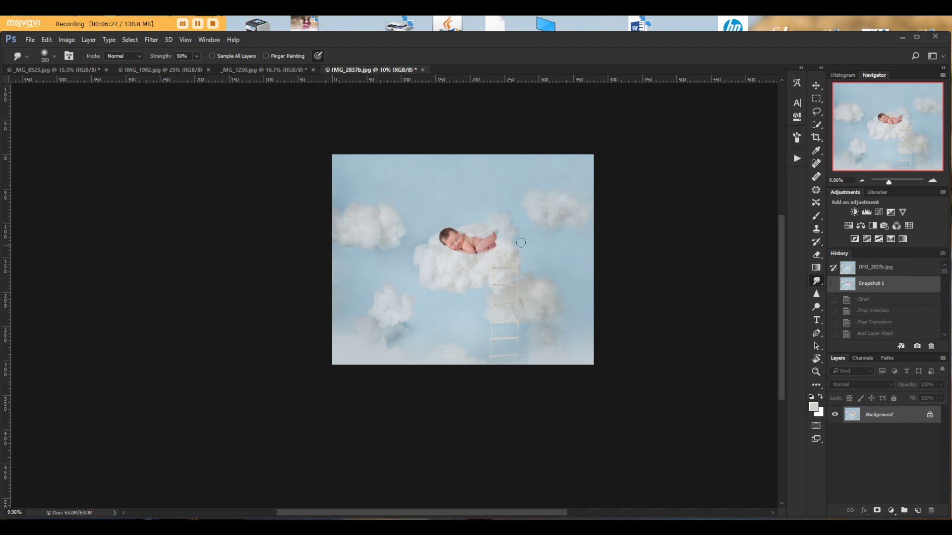
- Inspect the finished composite up close and look over the gold-winged newborn in IMG_1982.jpg
scroll(502, 216, up, 2)
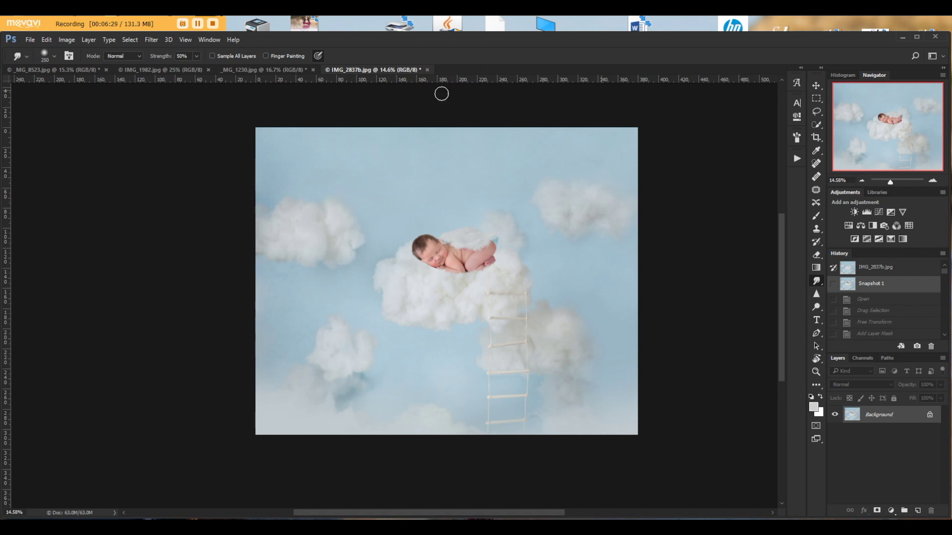
scroll(523, 277, up, 2)
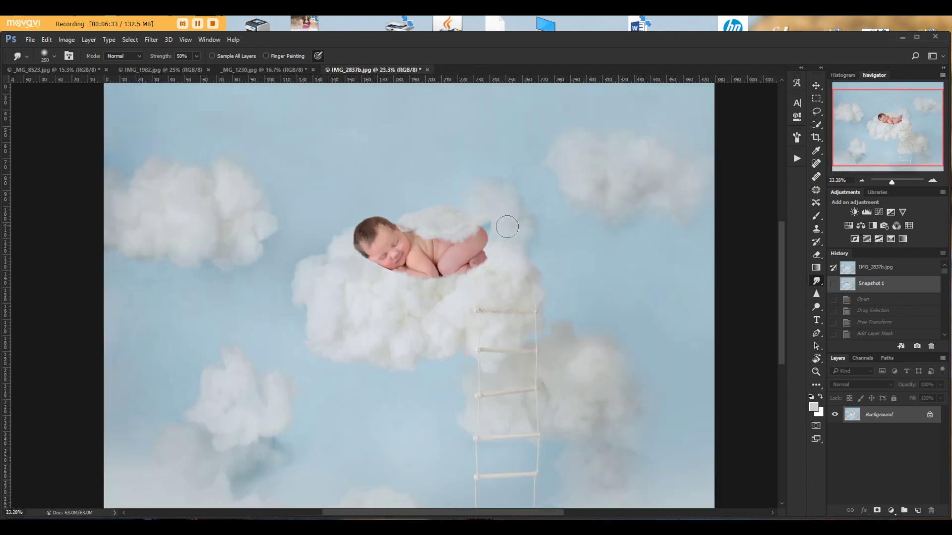
click(166, 70)
scroll(546, 258, down, 2)
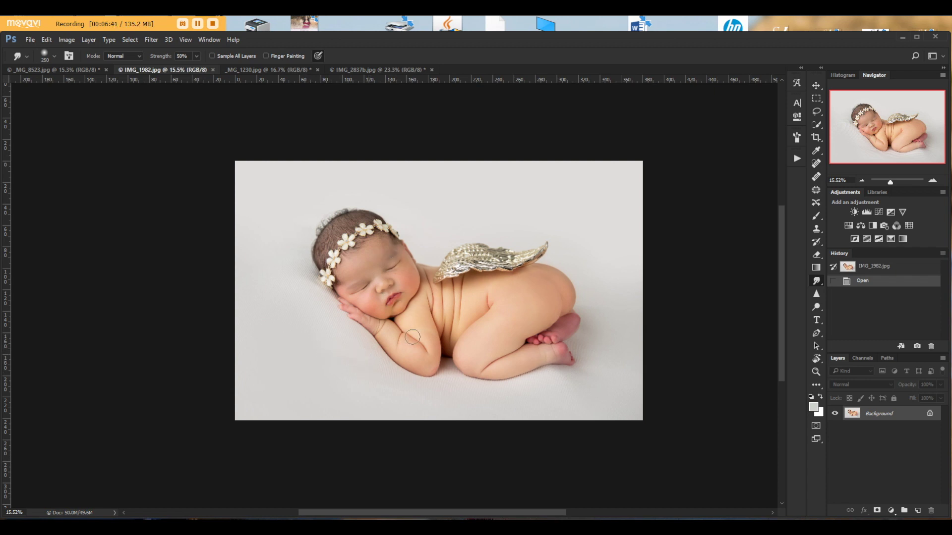
- Revert IMG_2837b.jpg to its originally opened history state with the empty central cloud
click(406, 70)
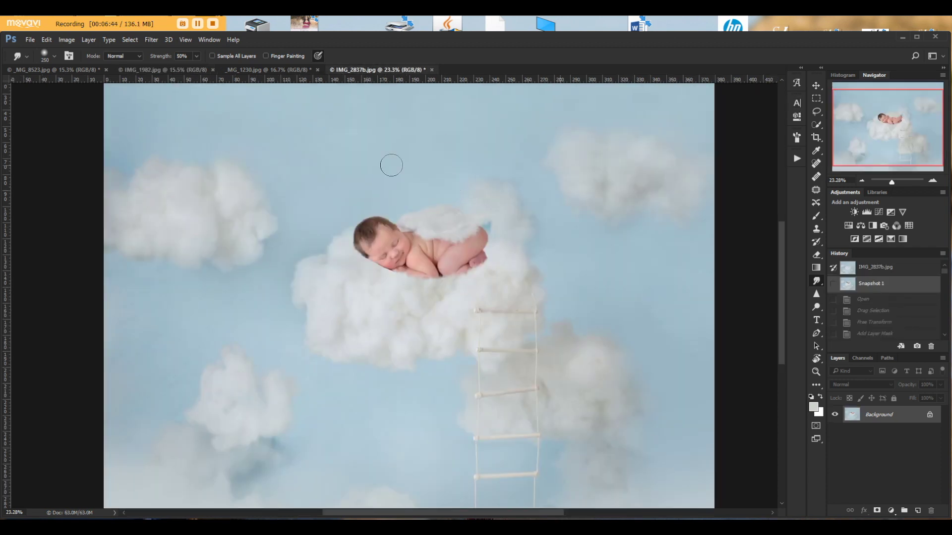
click(893, 266)
scroll(319, 130, down, 2)
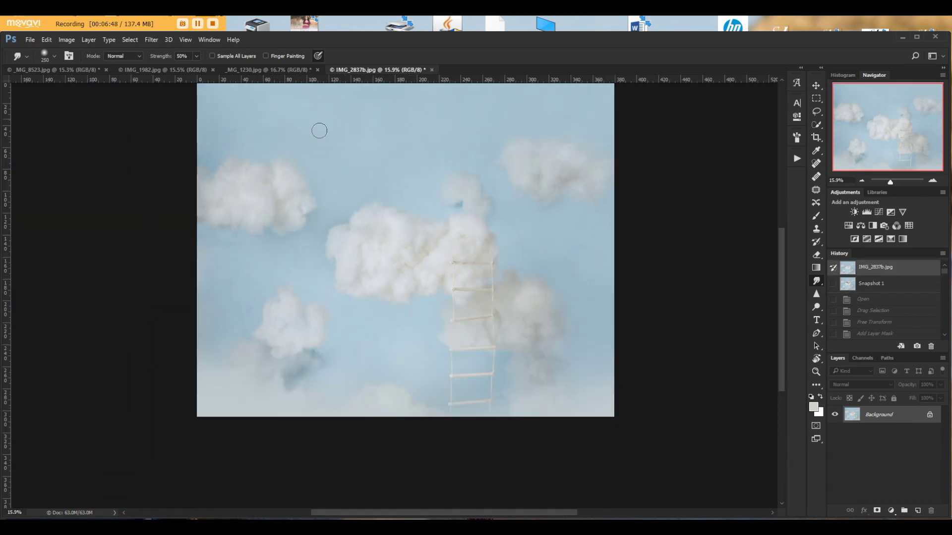
scroll(528, 248, down, 1)
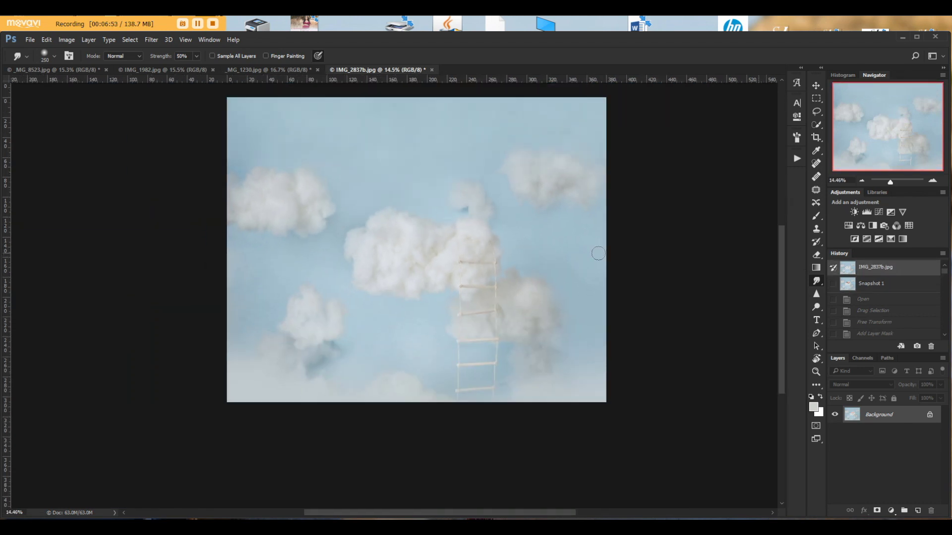
- Select the whole newborn in IMG_1982.jpg with the Quick Selection tool, including headband, wings and feet
click(179, 70)
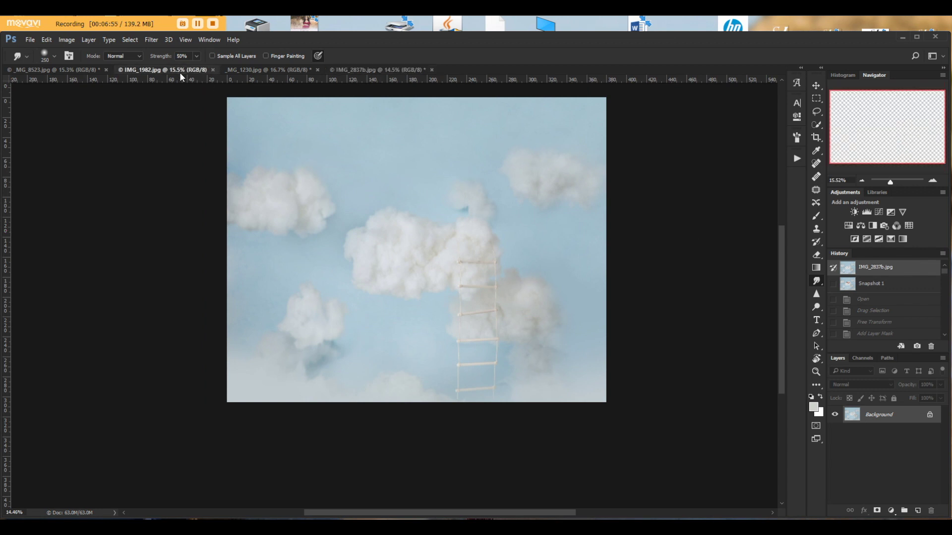
click(816, 125)
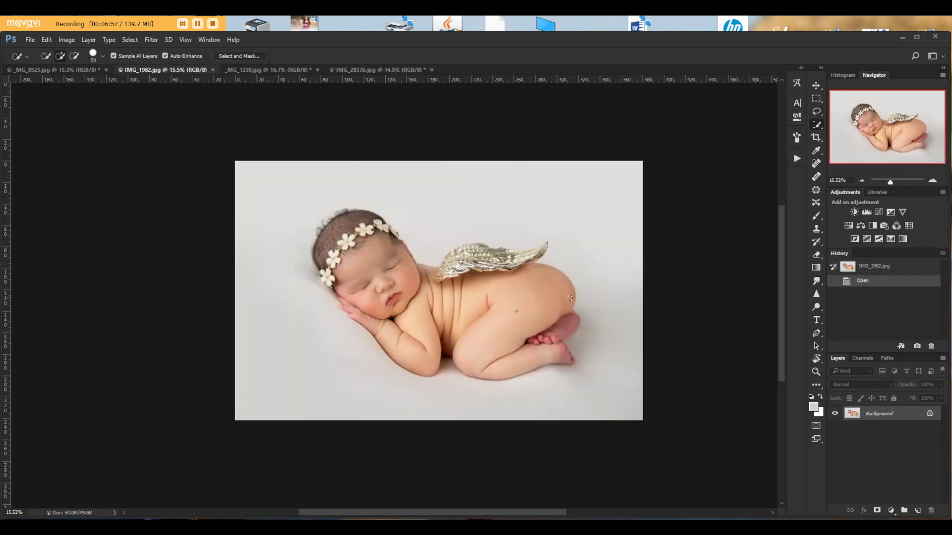
drag(517, 312, 505, 298)
key(bracketright)
key(bracketright)
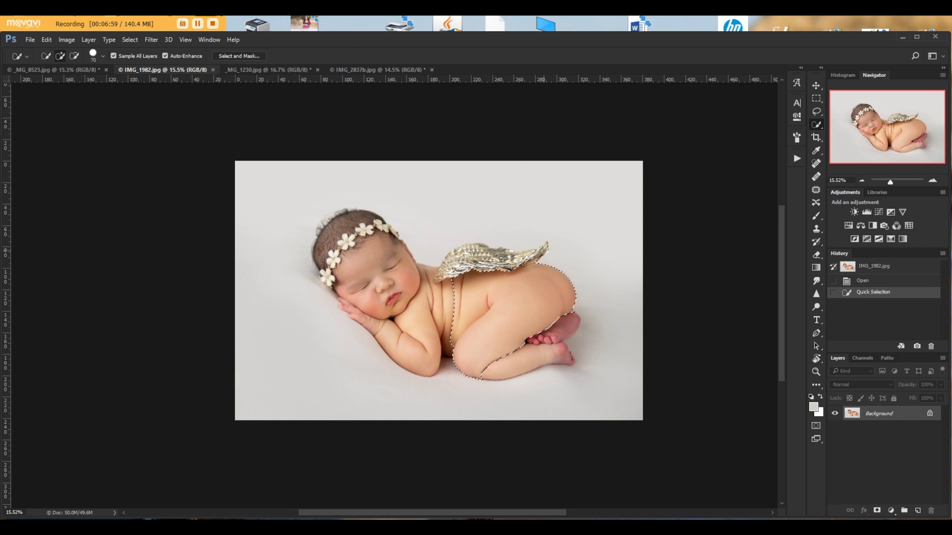
mouse_move(476, 251)
mouse_down()
mouse_move(443, 275)
mouse_move(394, 286)
mouse_move(370, 216)
mouse_up()
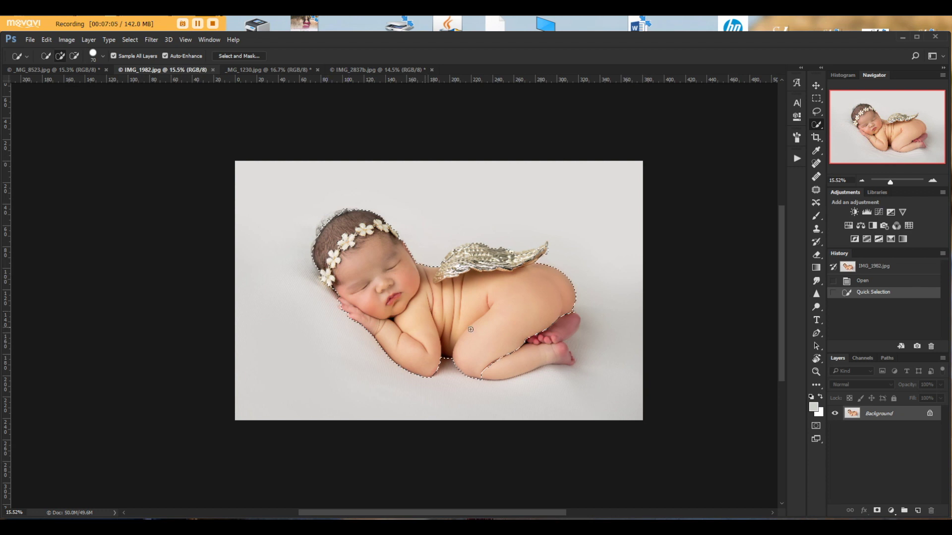
mouse_move(470, 329)
mouse_down()
mouse_move(548, 349)
mouse_move(572, 324)
mouse_up()
scroll(557, 265, up, 3)
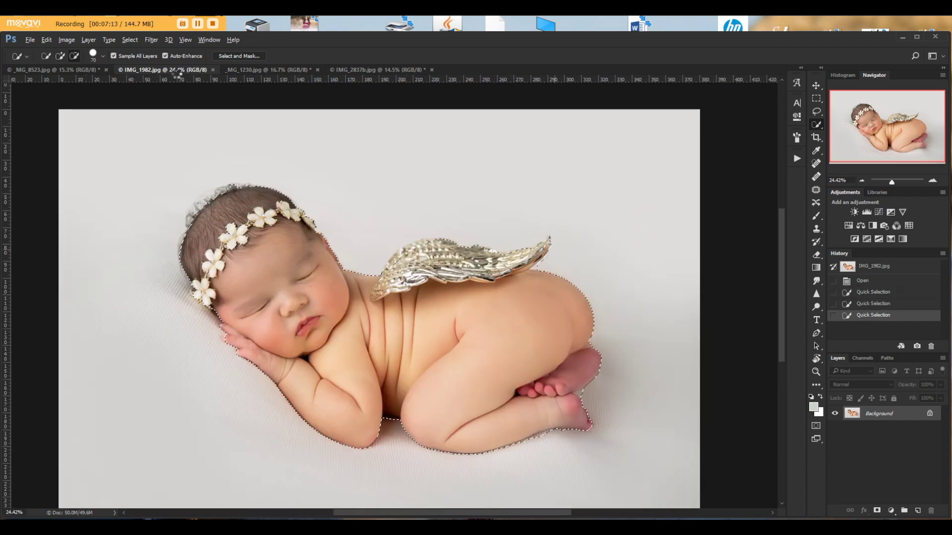
- Refine the selection edge around the baby's hair in Select and Mask and apply it
click(237, 56)
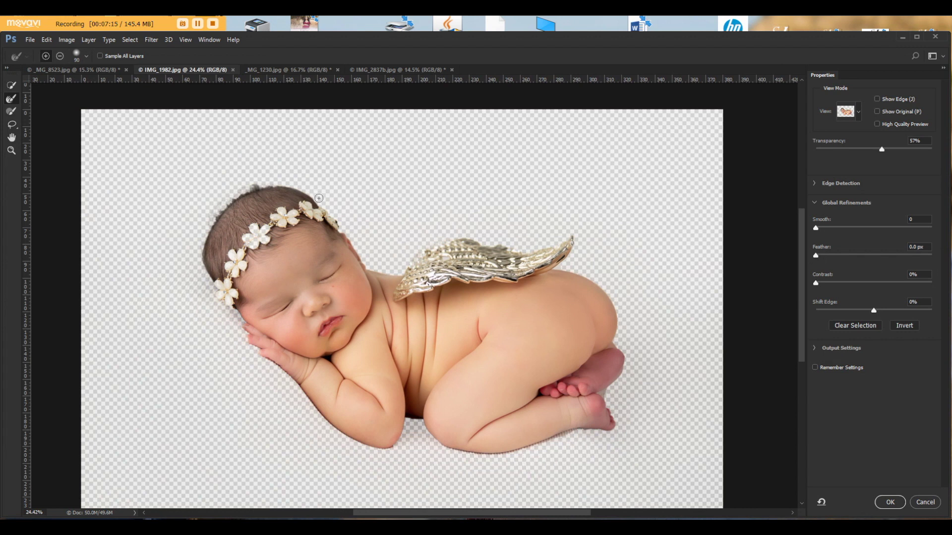
mouse_move(318, 199)
mouse_down()
mouse_move(291, 182)
mouse_move(258, 184)
mouse_move(211, 229)
mouse_up()
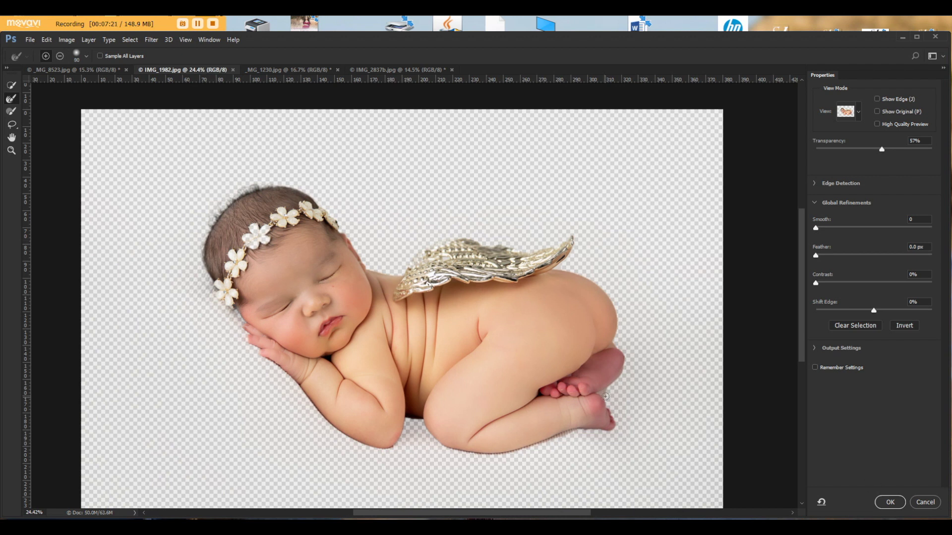
key(bracketleft)
key(bracketleft)
click(890, 502)
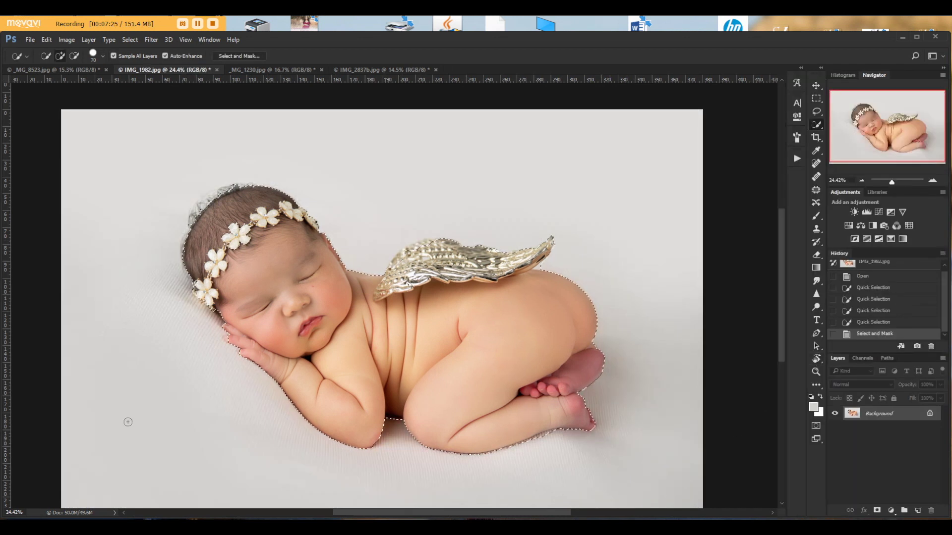
- Correct the selection around the baby's fingertips using a smaller Quick Selection brush
scroll(196, 343, up, 7)
key(bracketleft)
key(bracketleft)
key(bracketleft)
key(bracketleft)
key(bracketleft)
scroll(300, 331, up, 2)
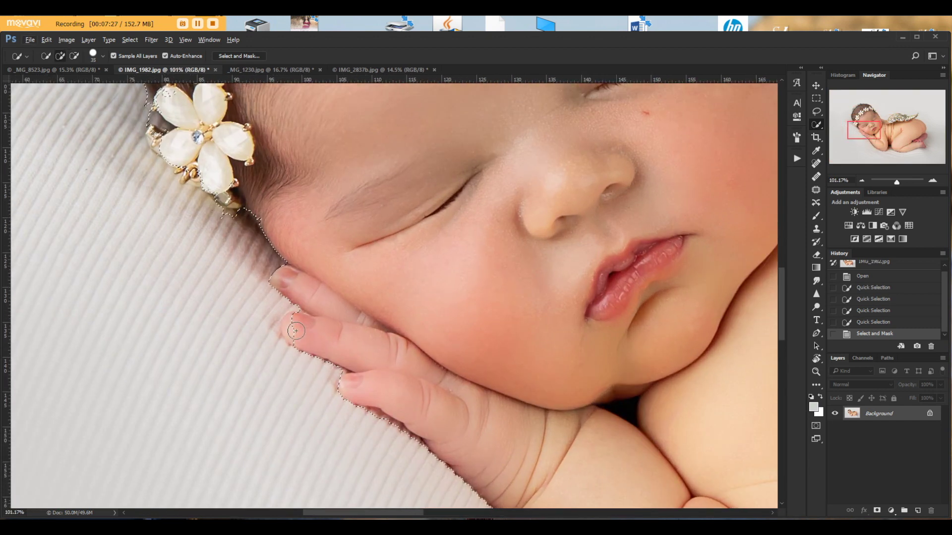
click(300, 334)
click(303, 334)
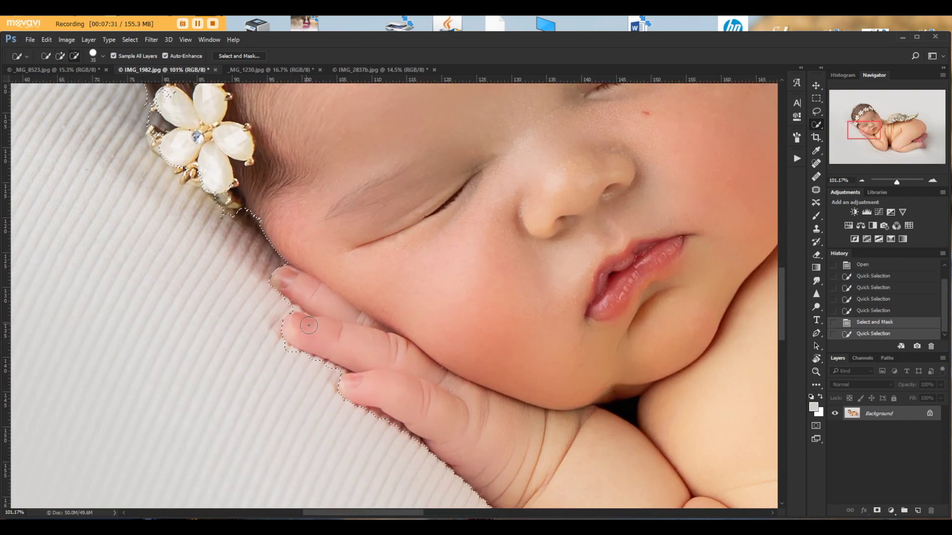
- Clean up the selection along the head and the upper edge of the gold wings with the Lasso tool
scroll(476, 322, down, 3)
click(816, 86)
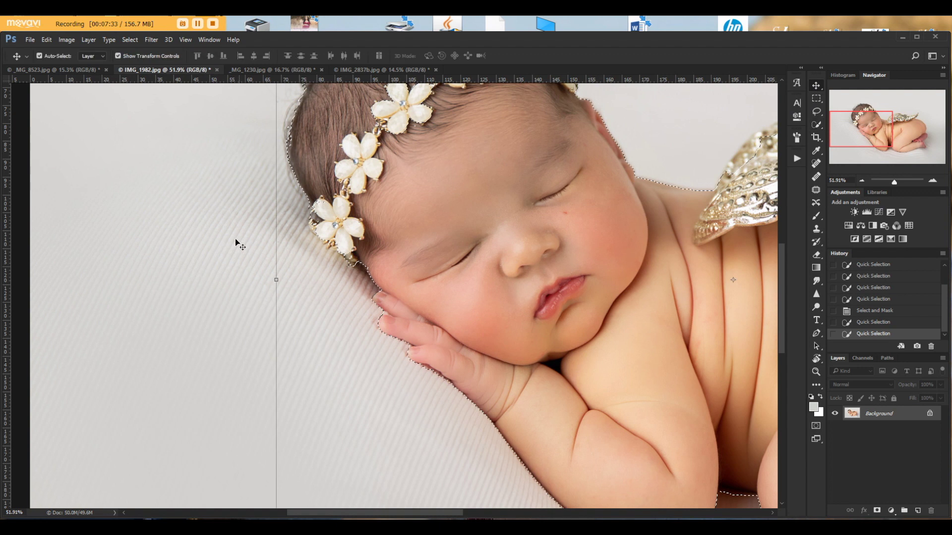
scroll(235, 239, down, 3)
scroll(342, 171, up, 2)
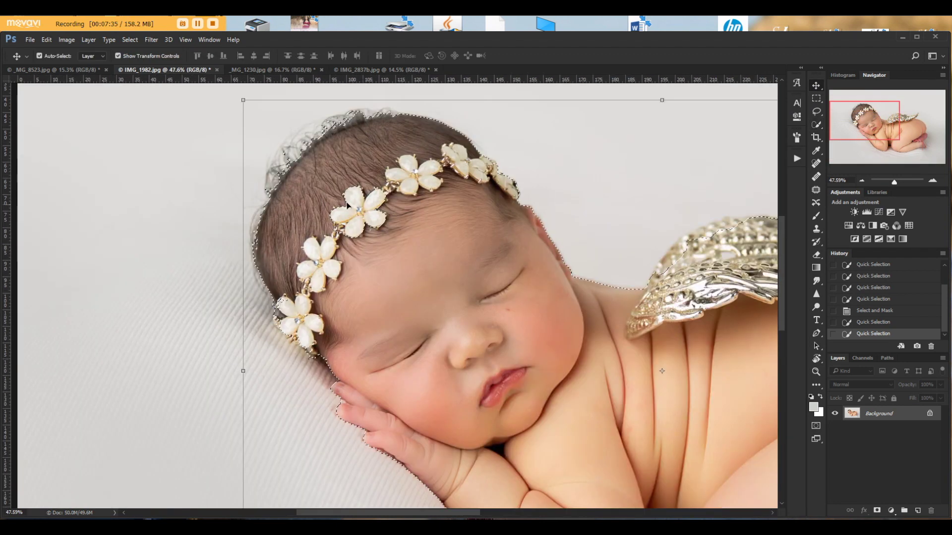
click(816, 124)
click(816, 115)
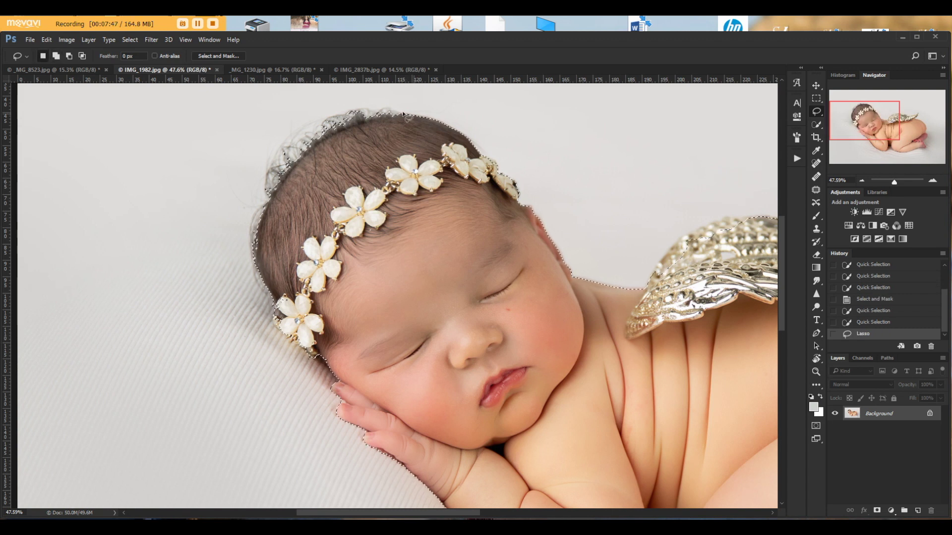
scroll(429, 173, down, 2)
scroll(589, 213, up, 3)
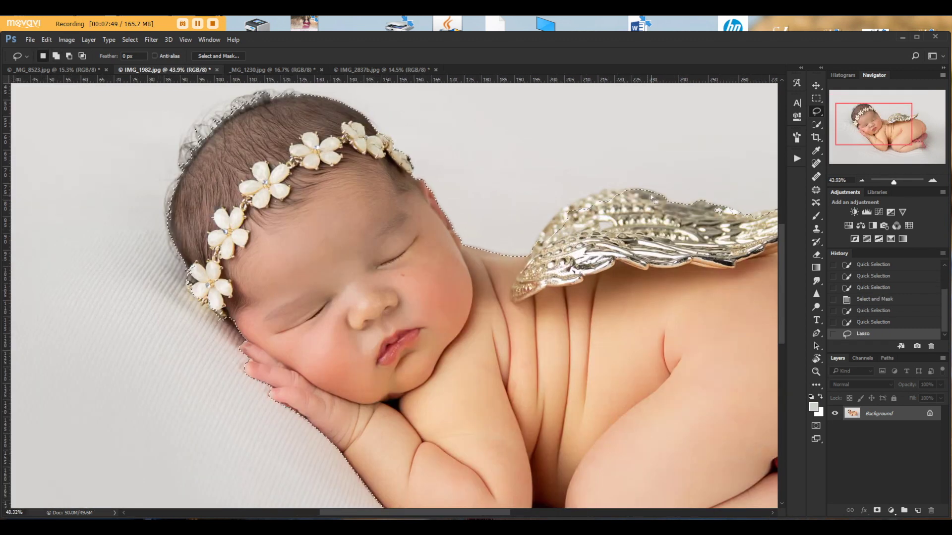
mouse_move(639, 196)
mouse_down()
mouse_move(551, 216)
mouse_move(526, 286)
mouse_move(525, 223)
mouse_up()
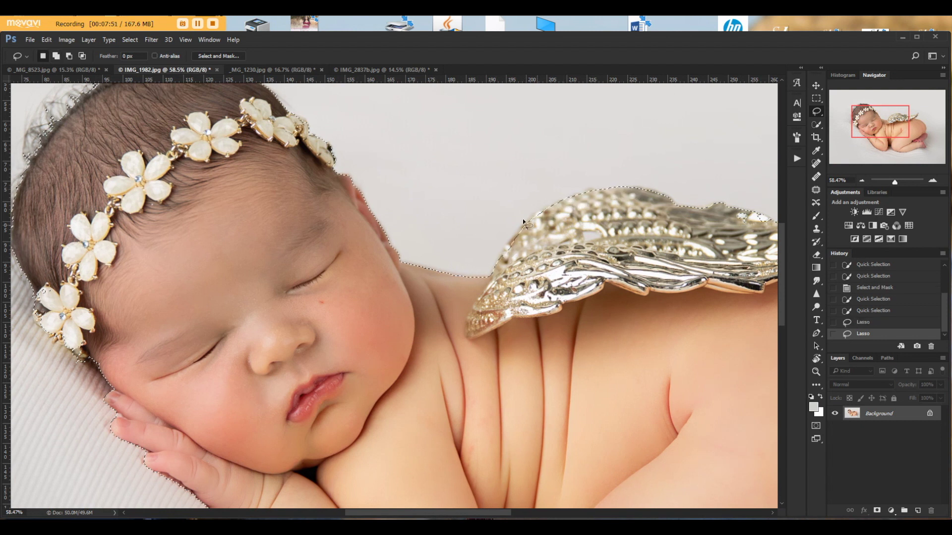
- Move the selected newborn from IMG_1982.jpg into IMG_2837b.jpg as a new layer
scroll(498, 204, down, 4)
key(v)
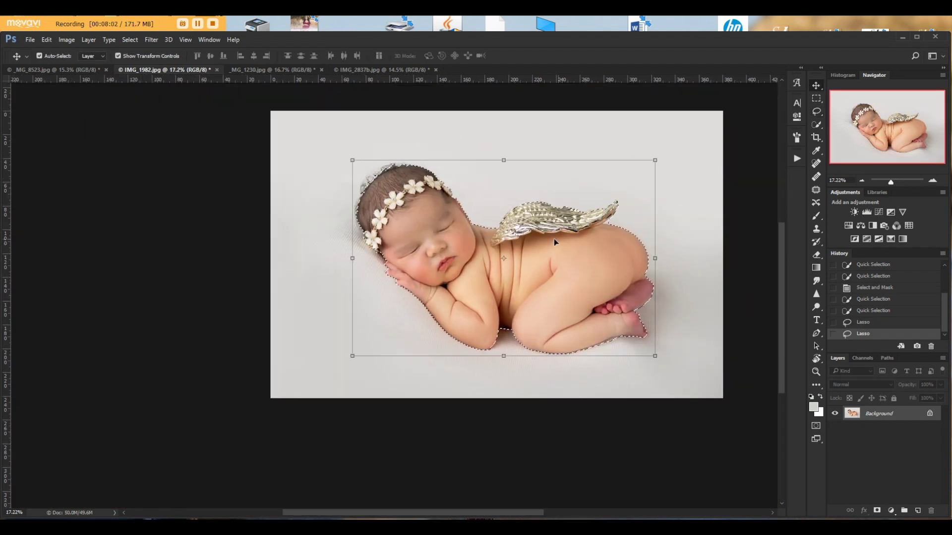
drag(554, 239, 478, 195)
scroll(444, 208, up, 3)
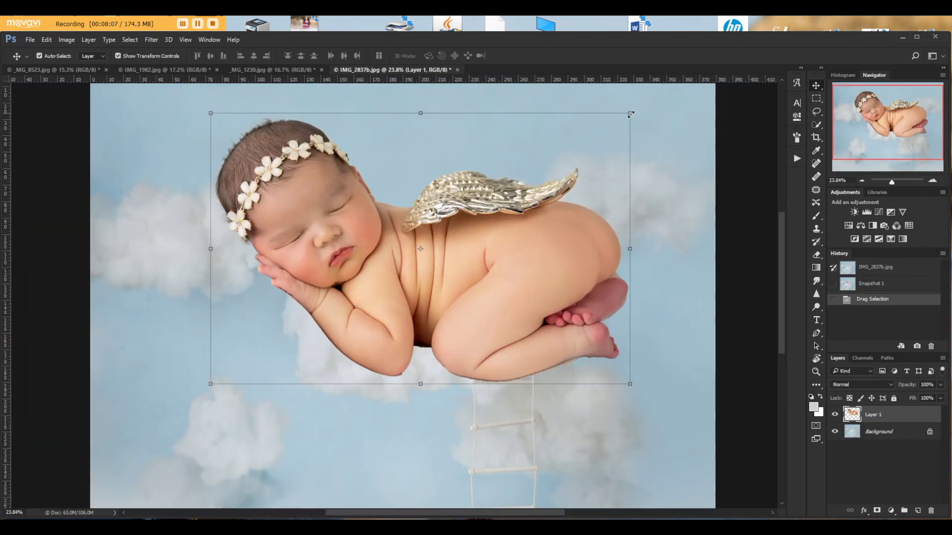
- Scale the newborn layer proportionally to about 42% and position it over the central cloud
drag(631, 115, 389, 272)
scroll(322, 340, up, 1)
drag(322, 340, 499, 229)
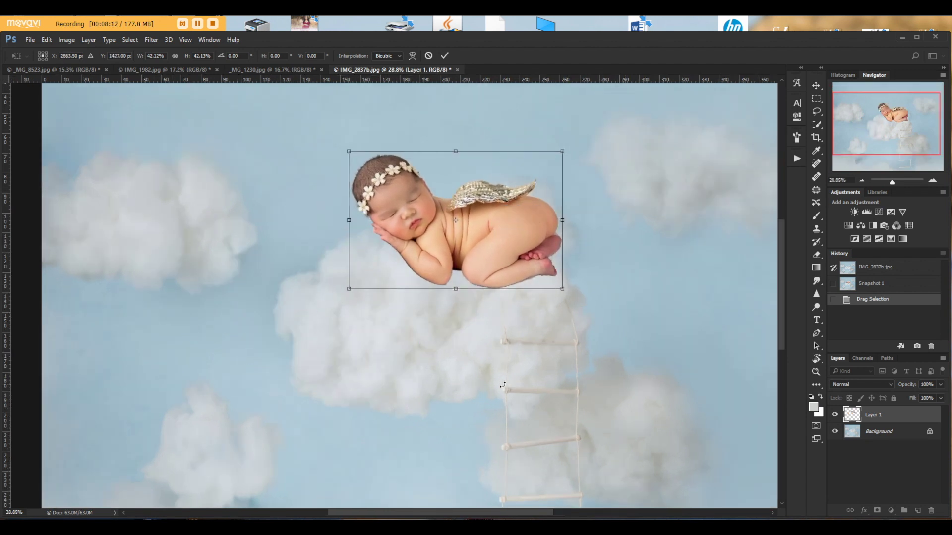
scroll(502, 385, down, 2)
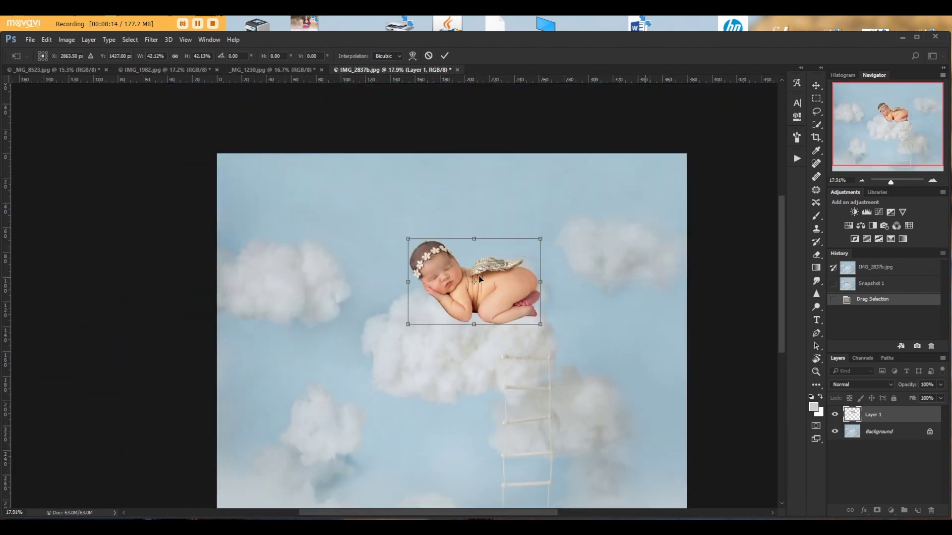
drag(479, 278, 476, 287)
scroll(466, 269, up, 2)
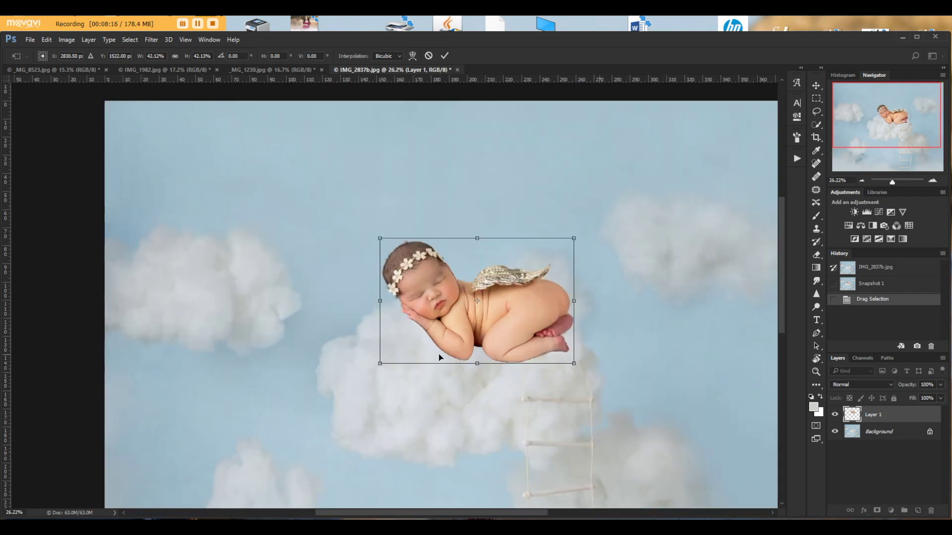
- Reduce the newborn to about 33%, rotate it about -10 degrees, settle it on the central cloud and apply the transform
drag(574, 238, 532, 265)
drag(553, 269, 544, 251)
drag(501, 308, 501, 322)
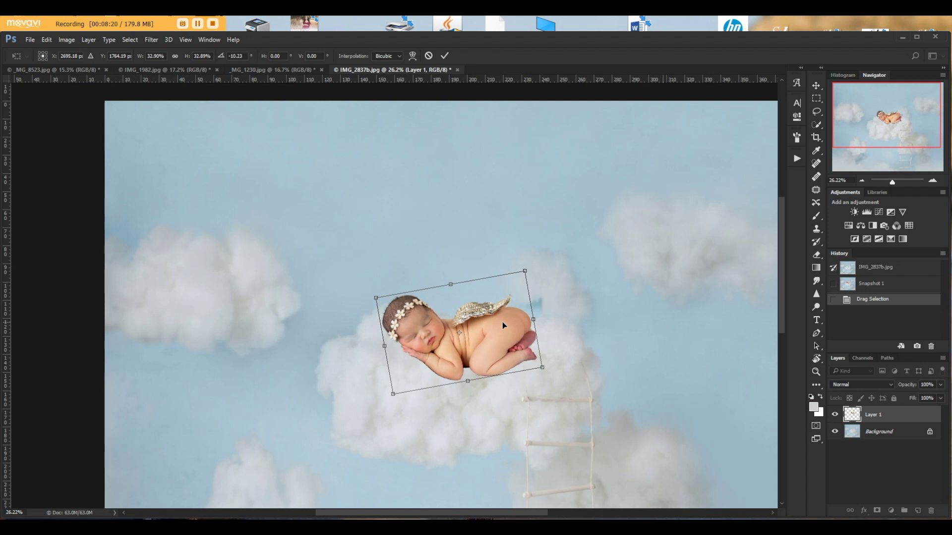
scroll(534, 241, down, 2)
scroll(521, 274, down, 2)
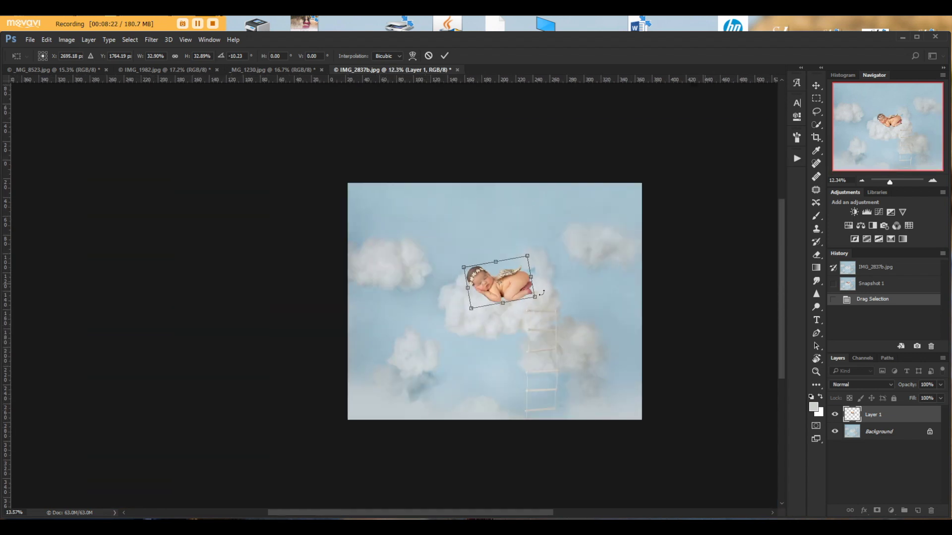
scroll(541, 292, up, 3)
click(445, 56)
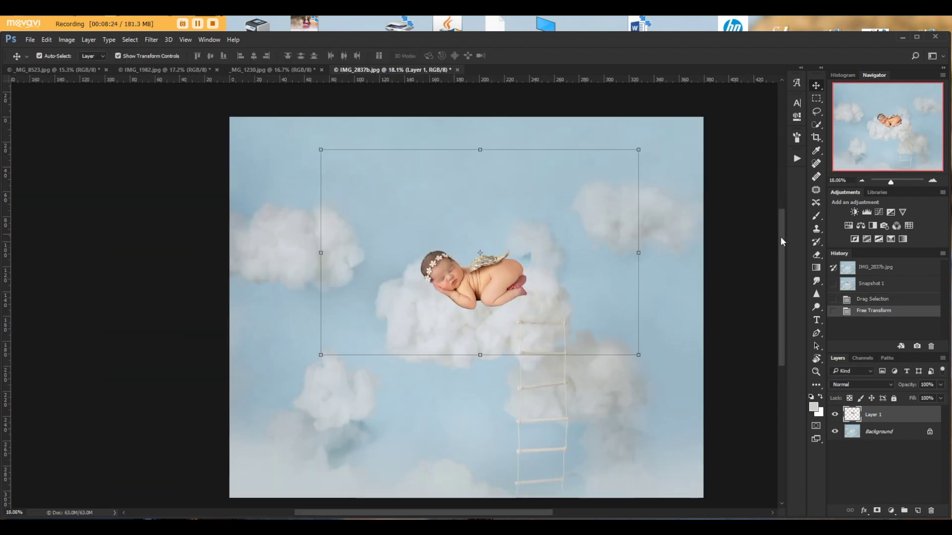
- Warm the Background layer with the Camera Raw Filter by setting Temperature to +13
click(900, 438)
click(151, 39)
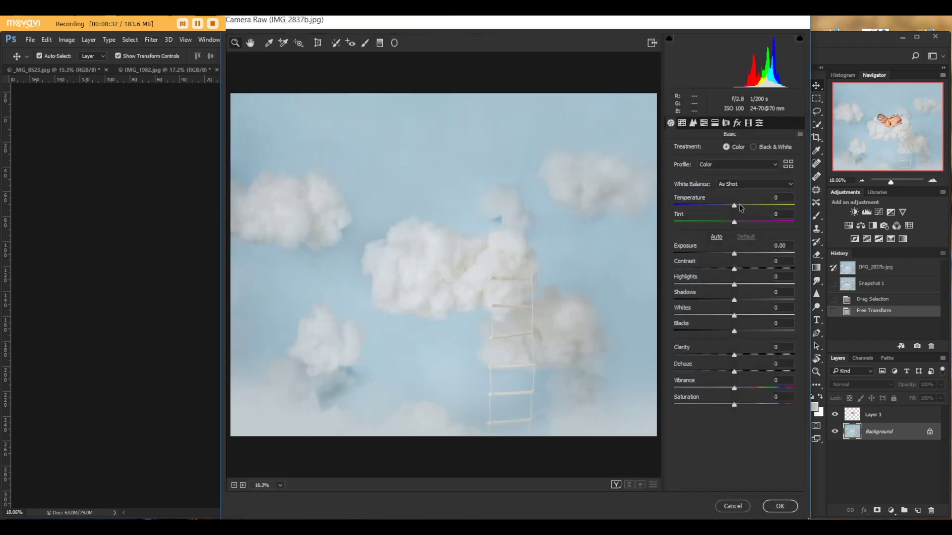
drag(739, 204, 743, 205)
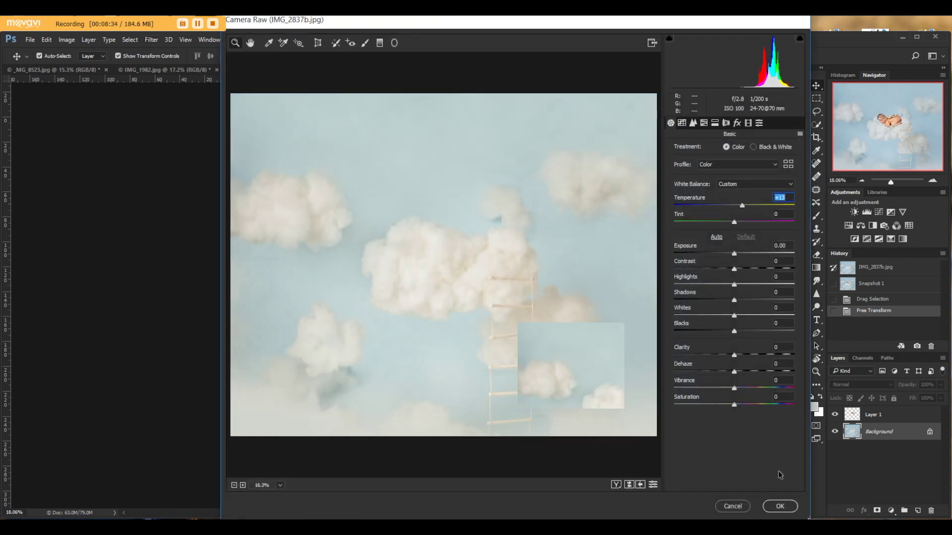
click(780, 506)
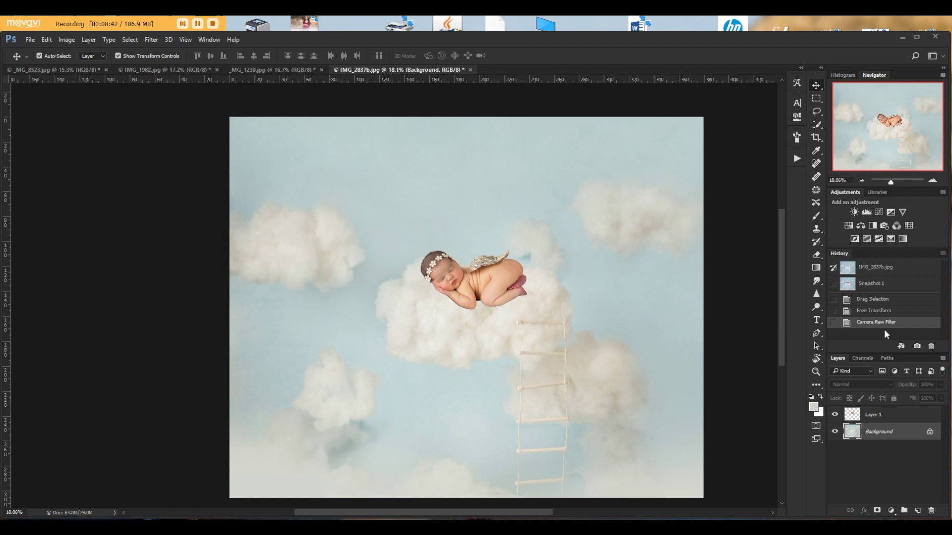
- Save a history snapshot of the warmed version and return to the Free Transform history state
click(917, 347)
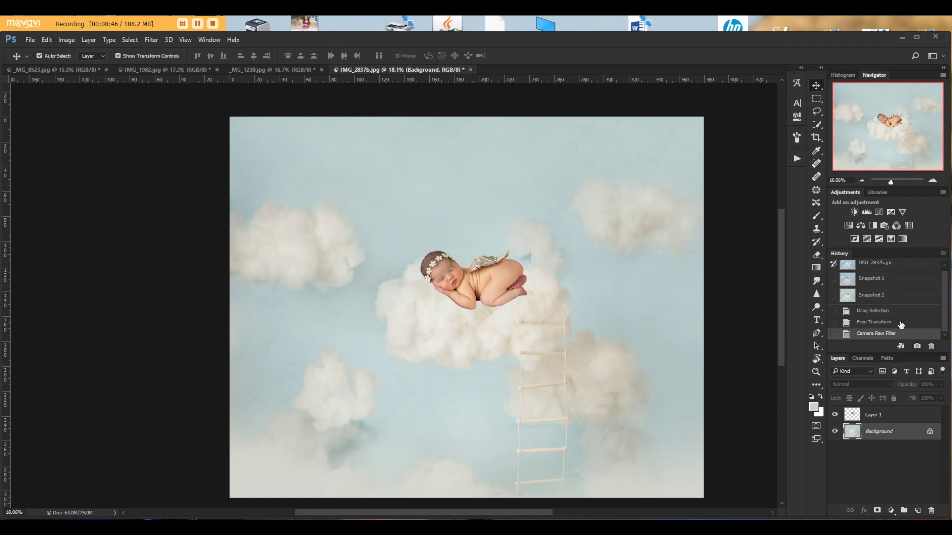
click(902, 323)
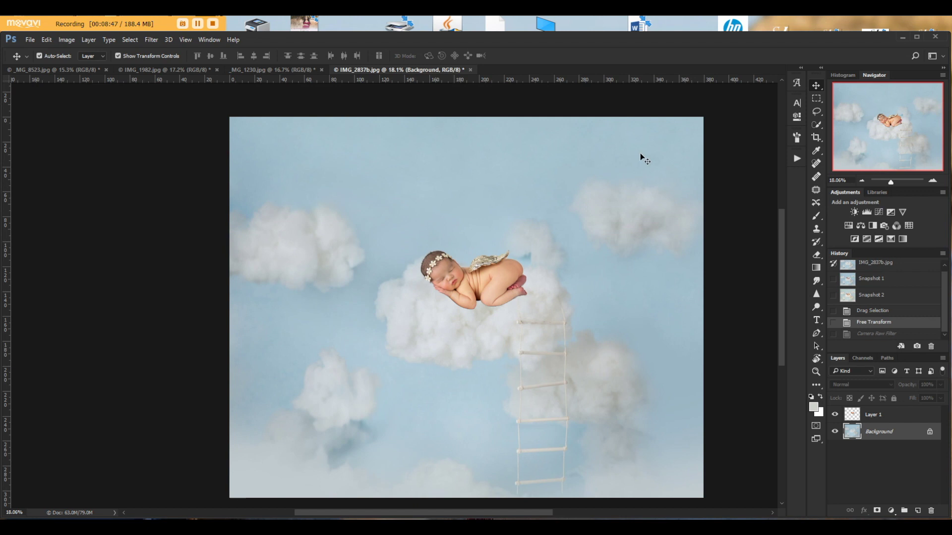
- Cool the newborn on Layer 1 with the Camera Raw Filter by setting Temperature to -10
click(906, 416)
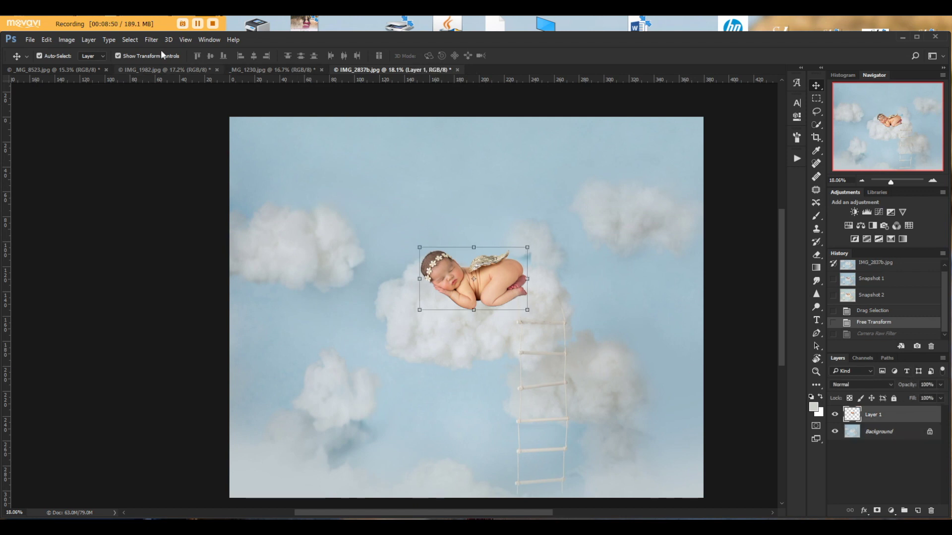
click(152, 40)
click(188, 113)
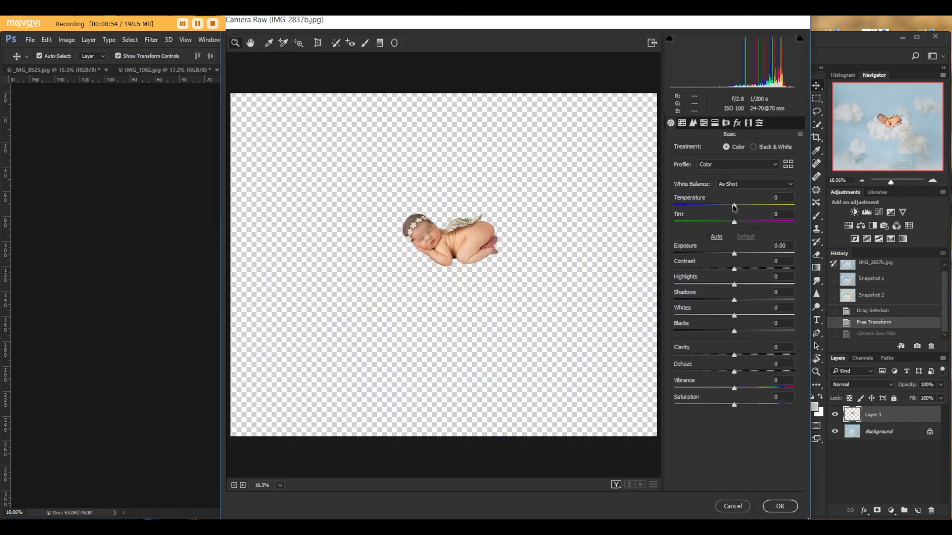
drag(734, 207, 728, 206)
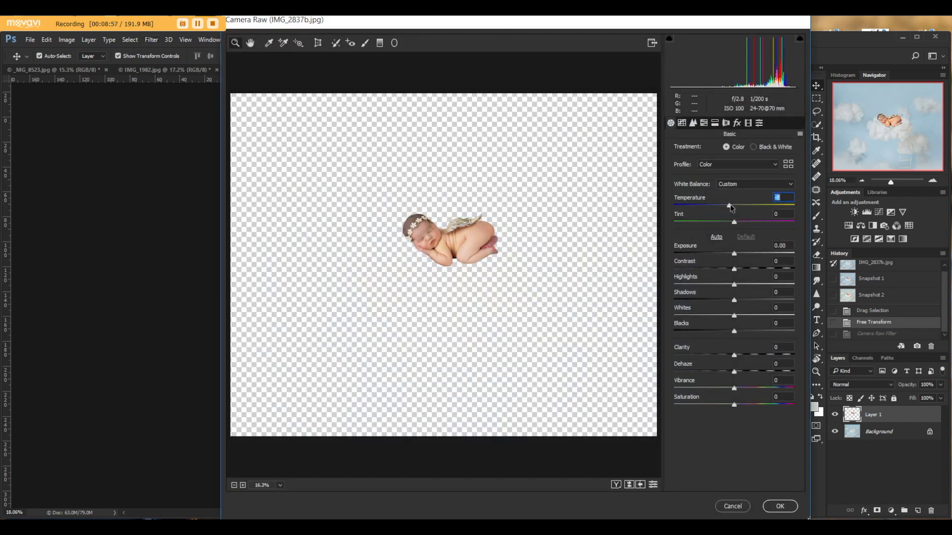
click(788, 510)
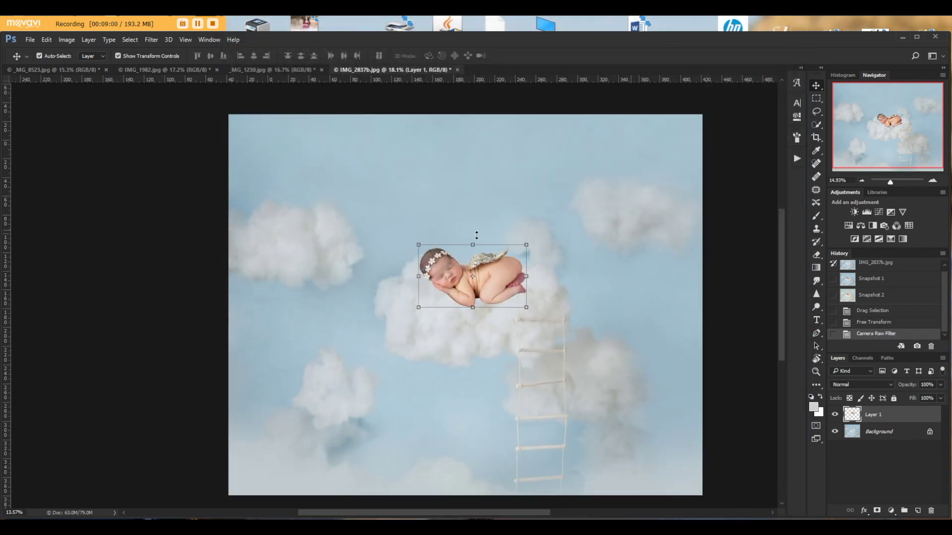
- Rotate the newborn about -4.4 degrees, nudge it into place on the central cloud and apply the transform
scroll(477, 235, down, 3)
scroll(458, 267, up, 5)
scroll(485, 258, down, 4)
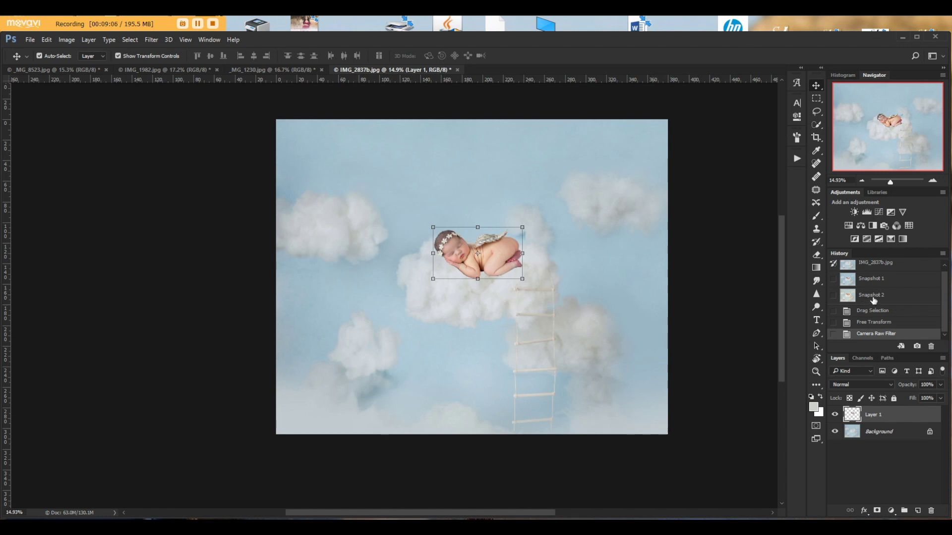
scroll(481, 240, up, 2)
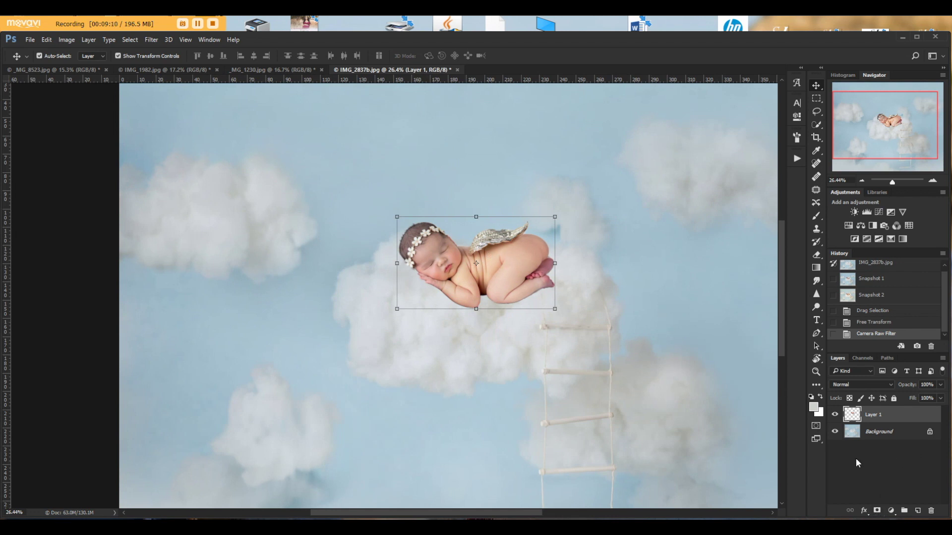
drag(522, 265, 530, 264)
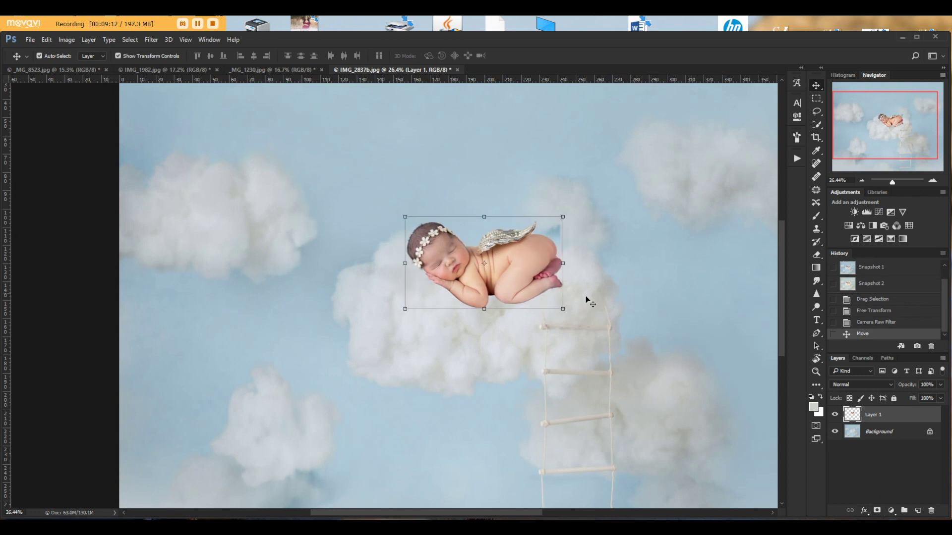
drag(569, 314, 519, 278)
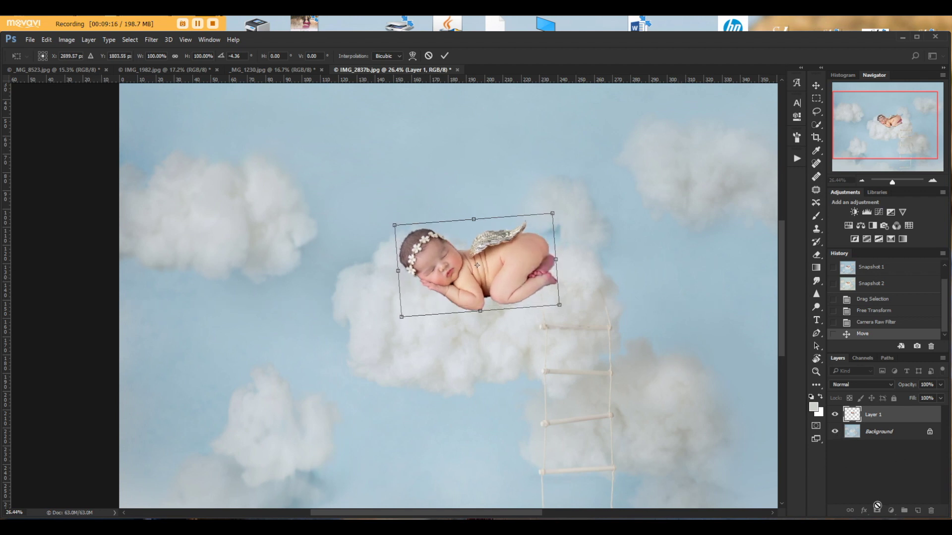
click(445, 56)
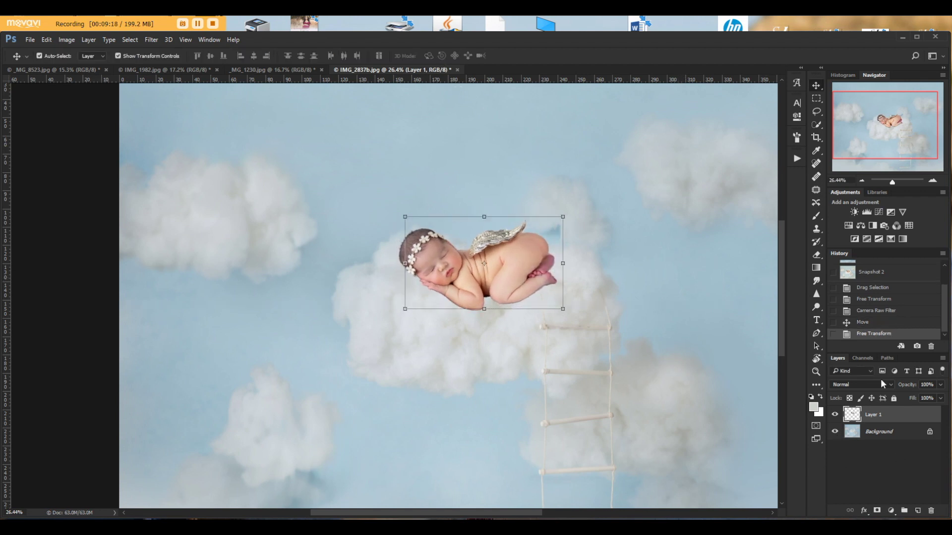
- Add a layer mask to Layer 1 and choose the ragged-edged 250 px brush with black as the painting colour
click(877, 510)
click(817, 216)
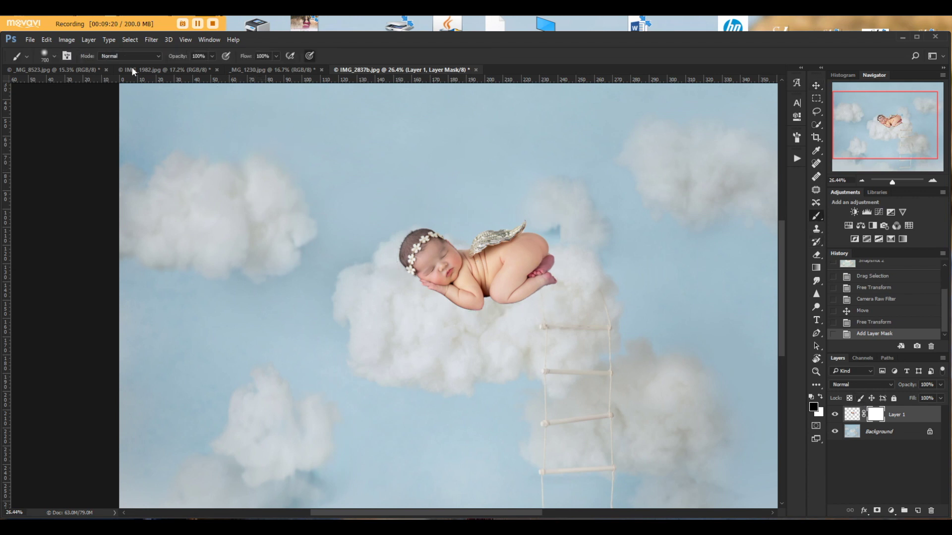
click(42, 58)
click(38, 130)
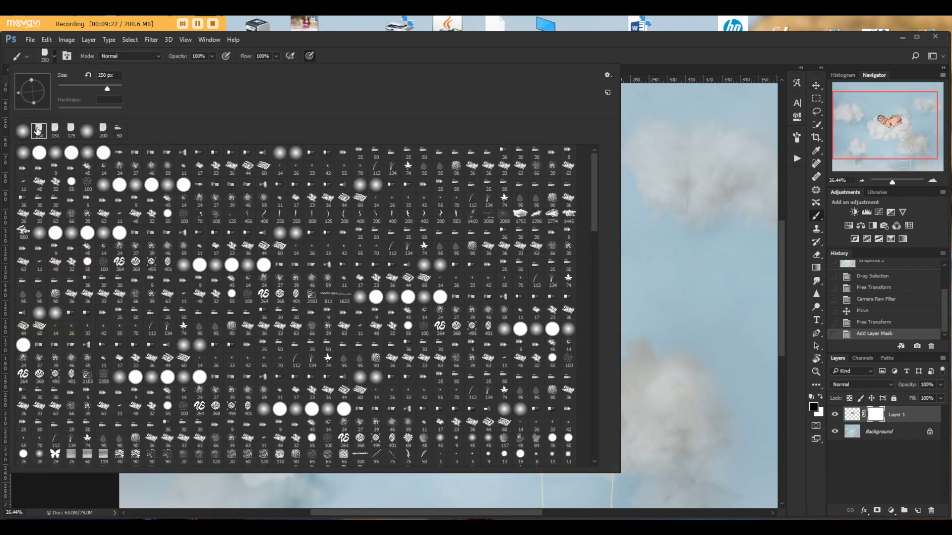
click(437, 43)
- Paint black on the mask along the newborn's foot, legs and arm so the lower edge sinks into the cloud
scroll(544, 295, up, 10)
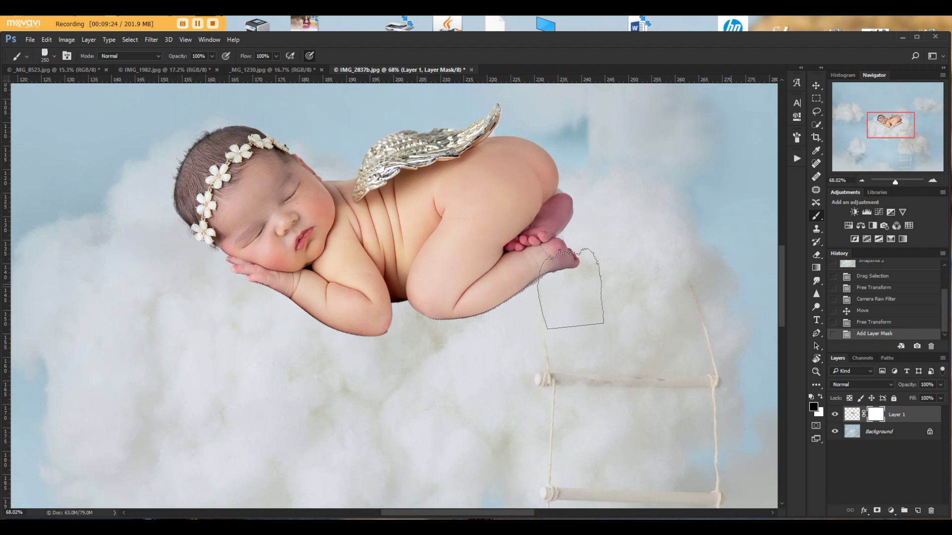
click(552, 299)
click(523, 322)
mouse_move(523, 321)
mouse_down()
mouse_move(428, 343)
mouse_move(393, 364)
mouse_move(264, 328)
mouse_up()
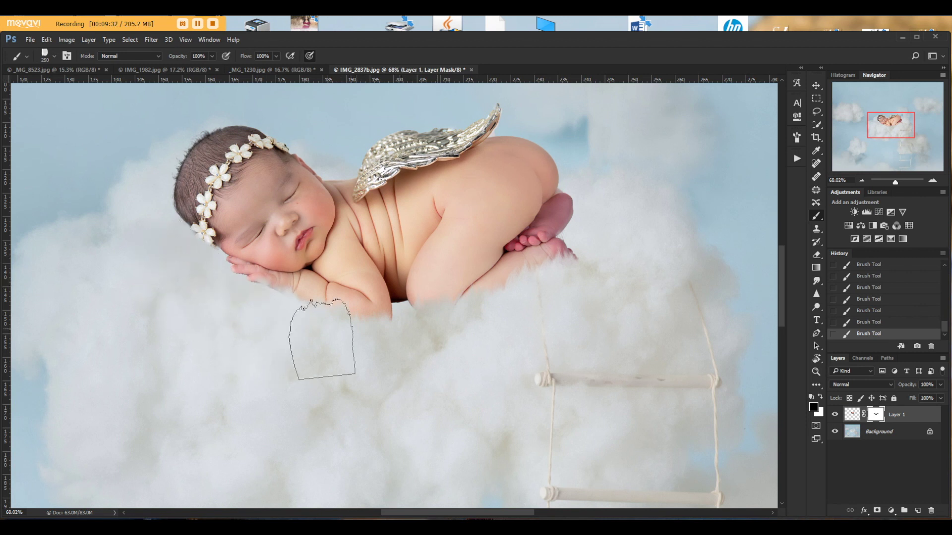
scroll(585, 298, down, 8)
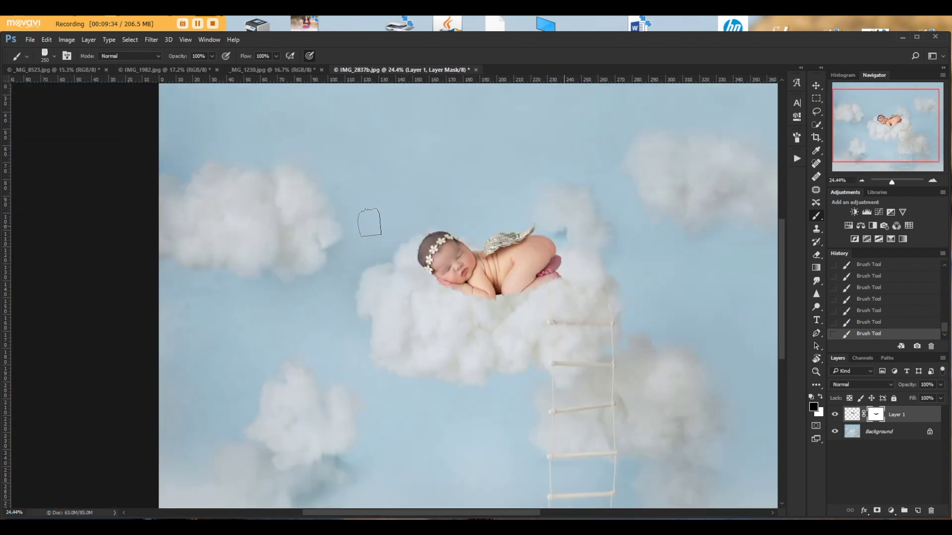
scroll(585, 264, up, 4)
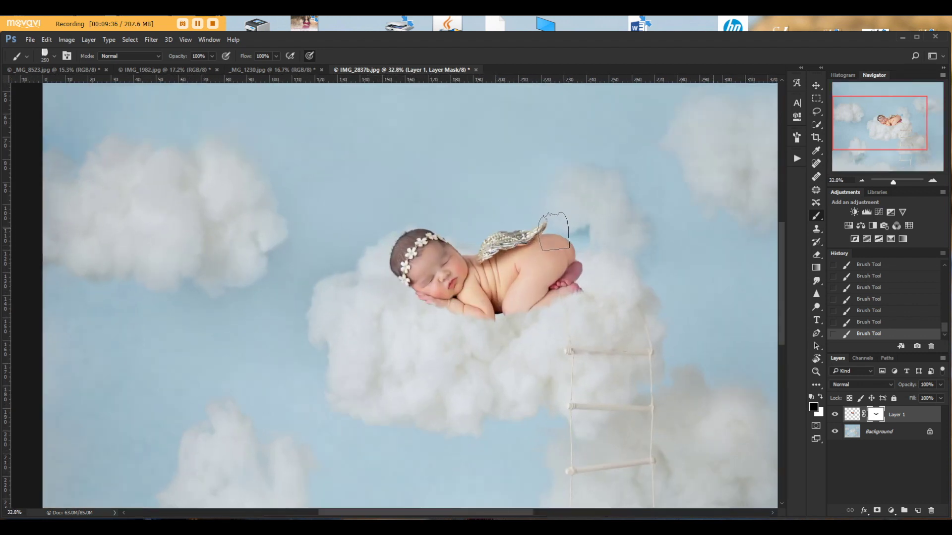
scroll(454, 241, up, 2)
scroll(387, 216, down, 2)
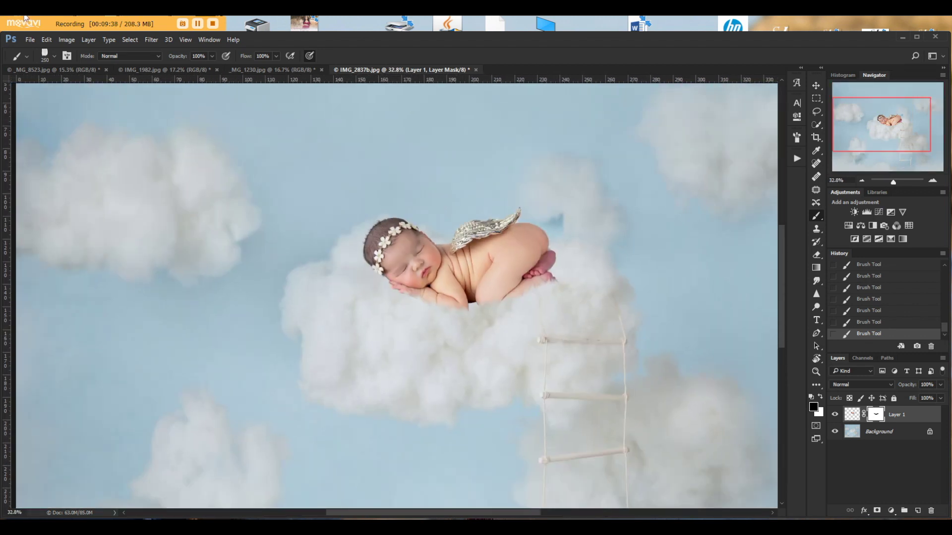
- Switch the Brush tool to the soft round 250 px tip
click(45, 53)
double_click(39, 131)
scroll(497, 241, down, 2)
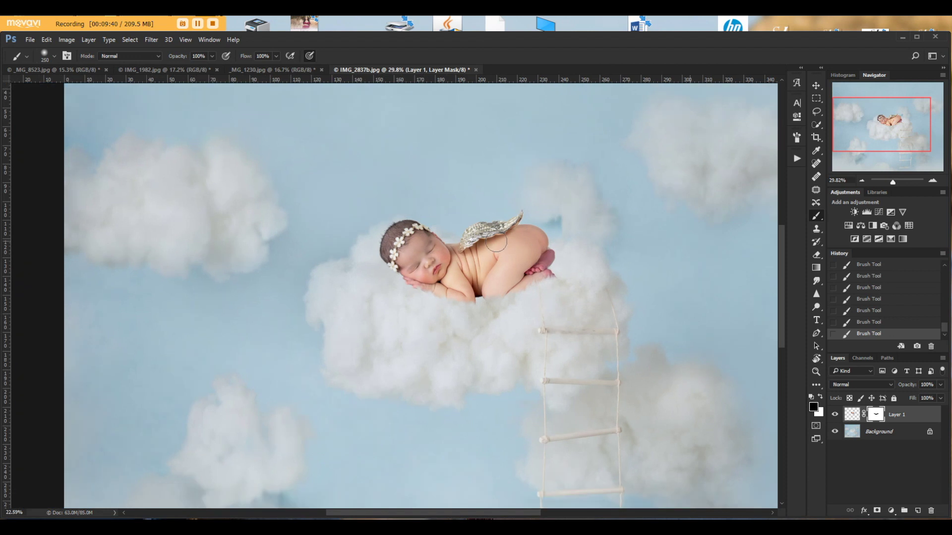
scroll(495, 242, down, 2)
- Add an Exposure adjustment above Layer 1, lower Exposure to about -0.23 and clip it to the newborn layer
click(852, 417)
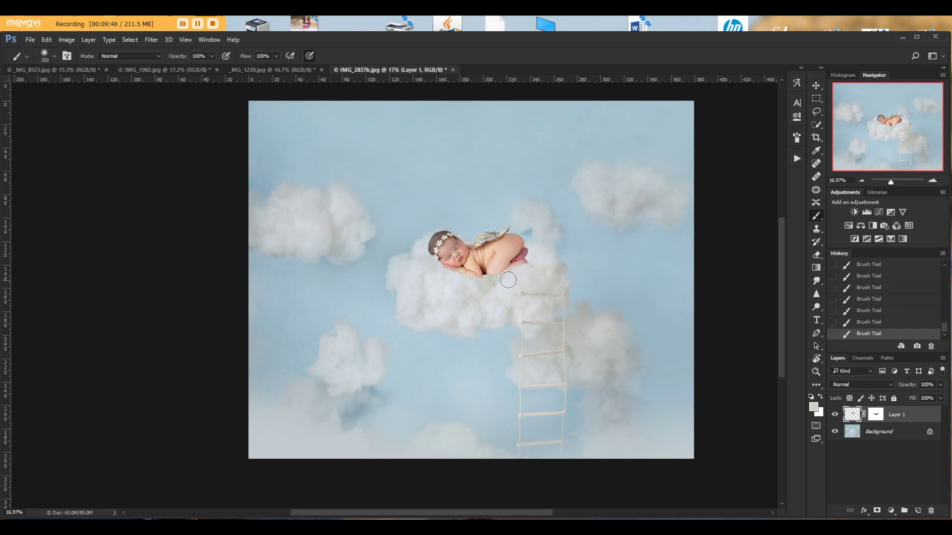
scroll(506, 279, up, 1)
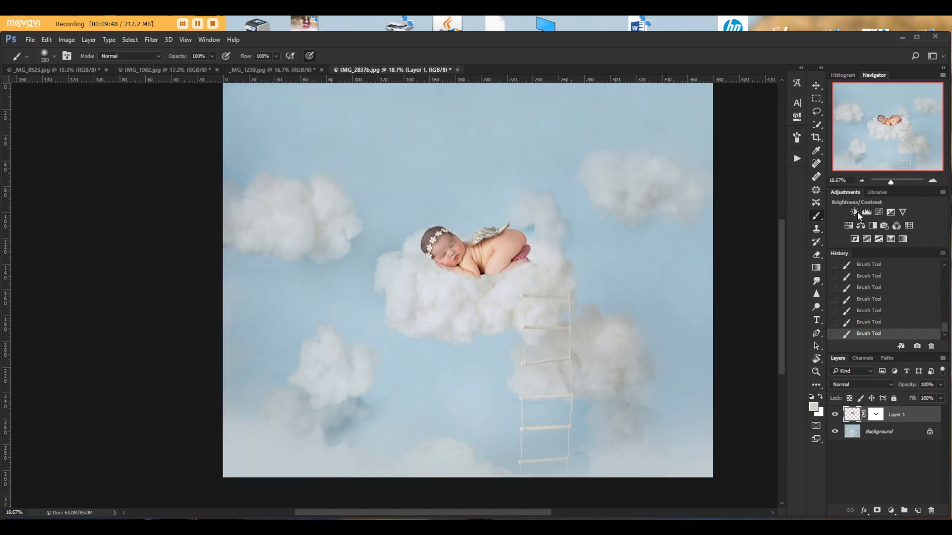
click(890, 213)
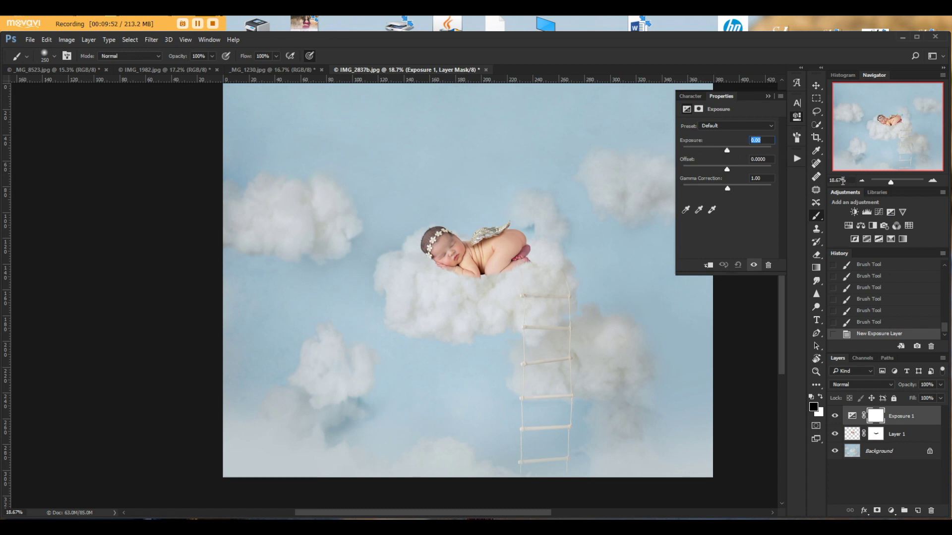
drag(728, 155, 727, 154)
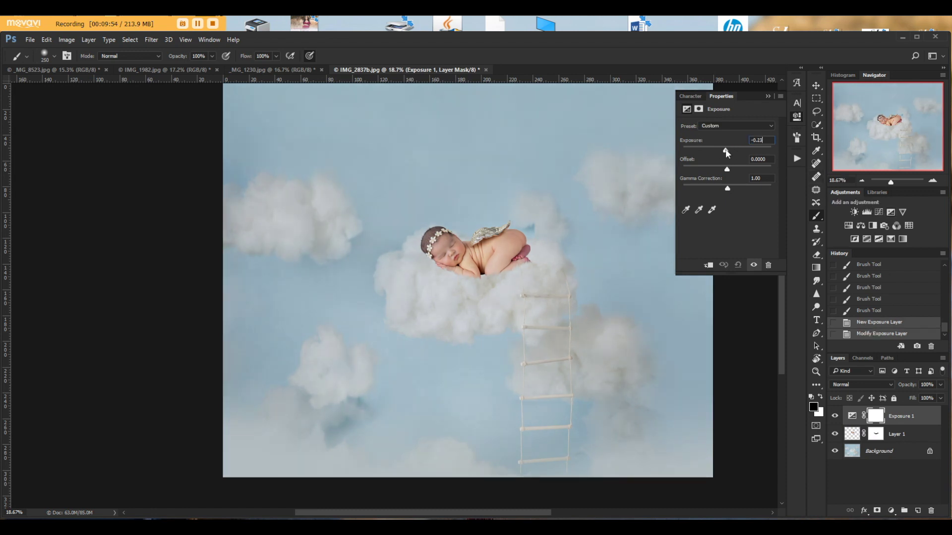
click(769, 95)
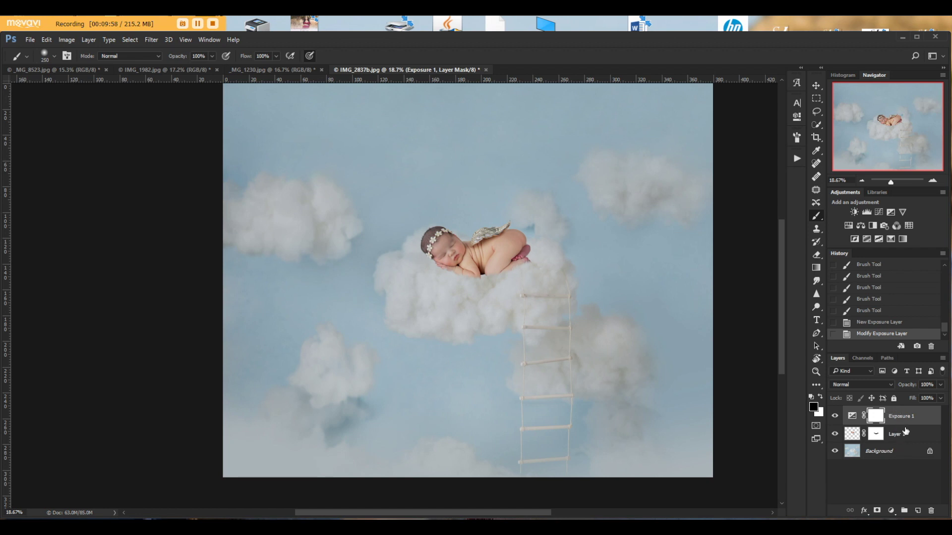
alt+click(905, 426)
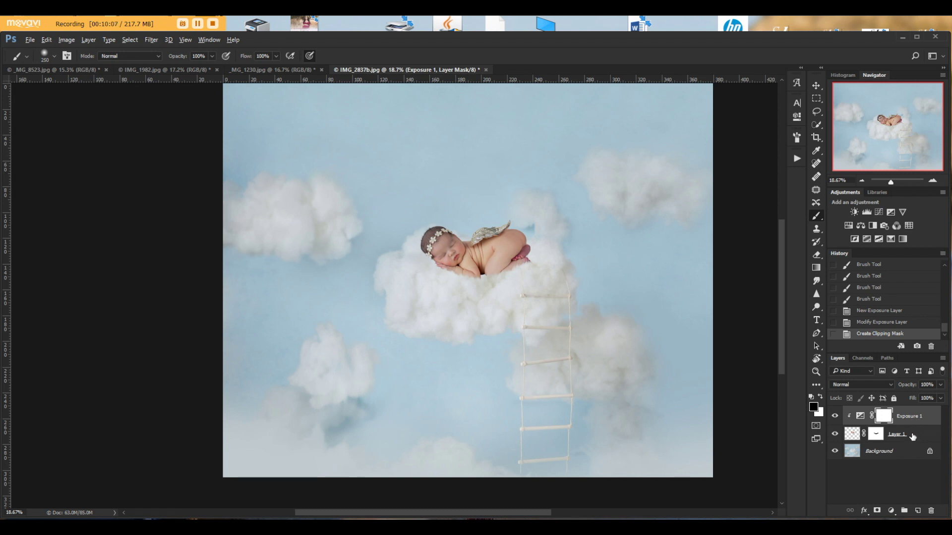
- Compare the newborn with and without the clipped Exposure adjustment
scroll(428, 230, up, 8)
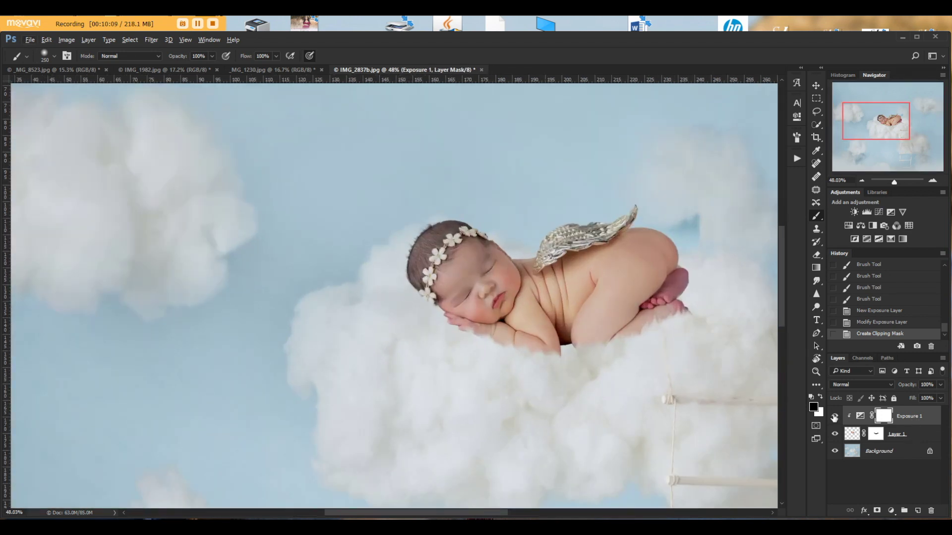
click(834, 418)
click(834, 418)
click(834, 418)
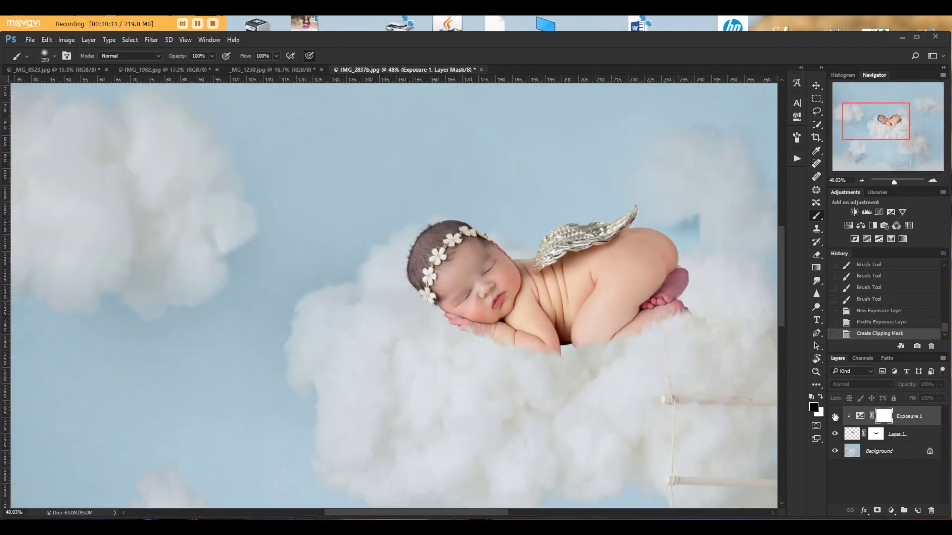
click(834, 418)
scroll(421, 229, down, 3)
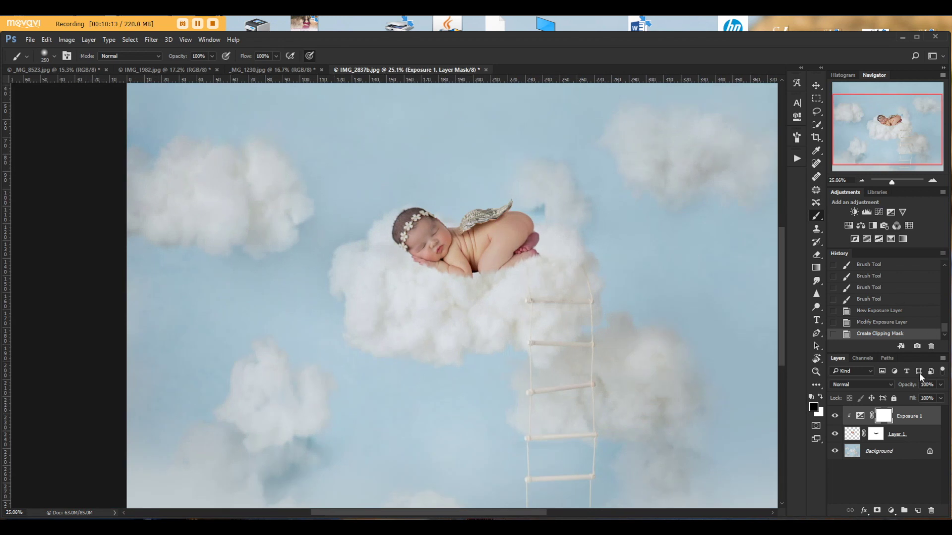
- Reduce the Exposure 1 layer's opacity to 67% and compare the newborn with and without it
drag(915, 386, 899, 385)
click(839, 416)
click(838, 416)
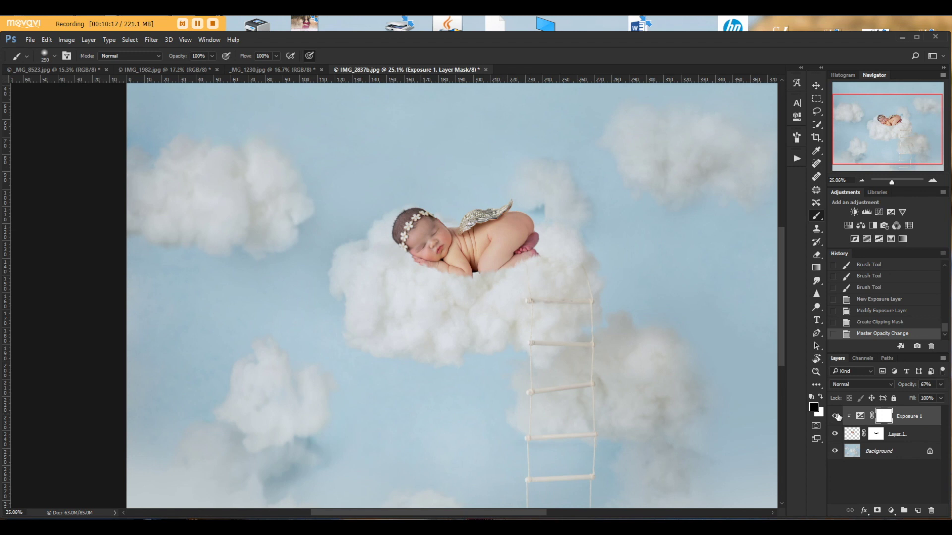
click(838, 417)
click(838, 416)
- Touch up the Exposure 1 mask with the soft brush, using black on the newborn's upper arm and white just below it
scroll(416, 238, up, 3)
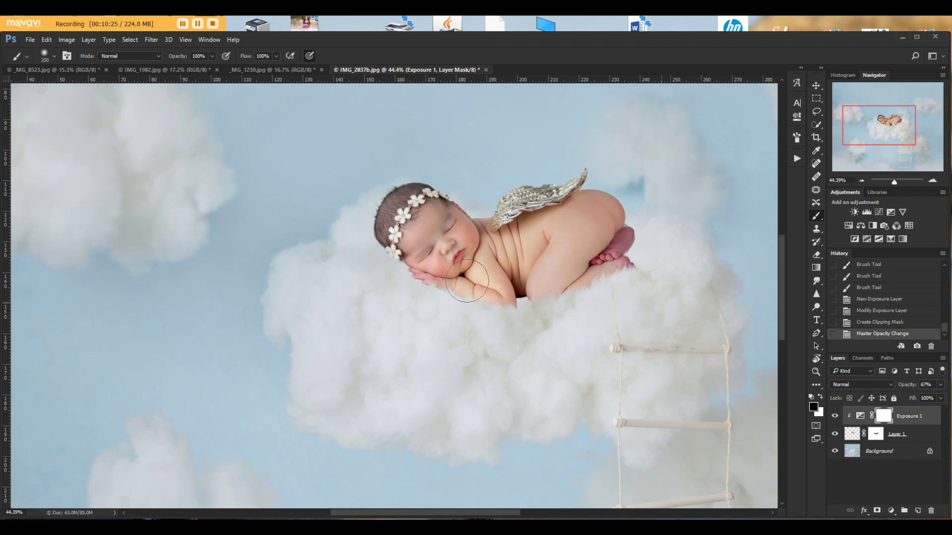
click(467, 281)
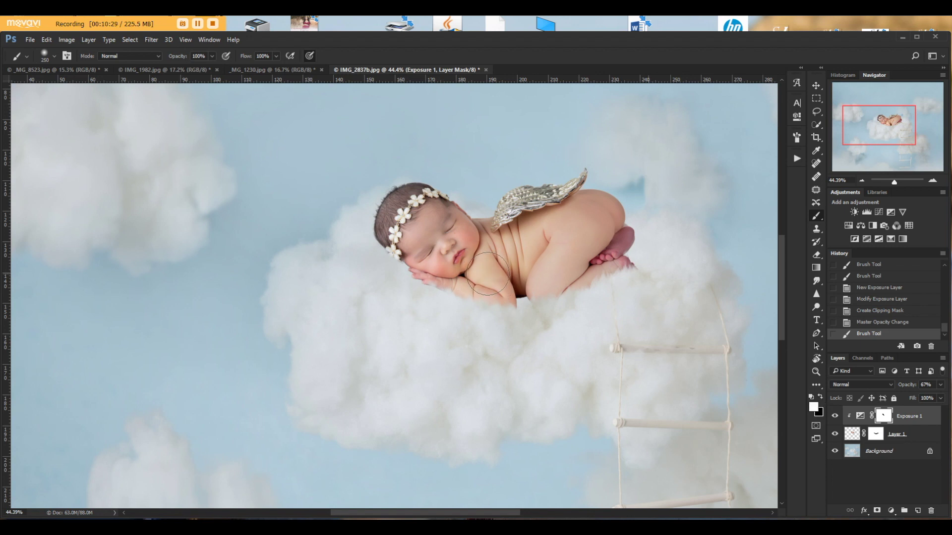
click(456, 301)
scroll(474, 269, down, 5)
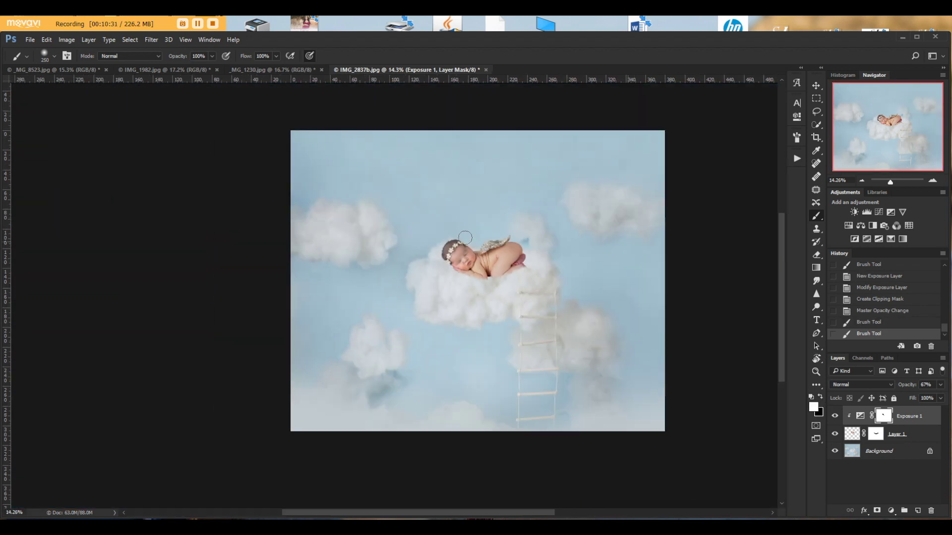
scroll(498, 235, down, 2)
scroll(472, 238, up, 1)
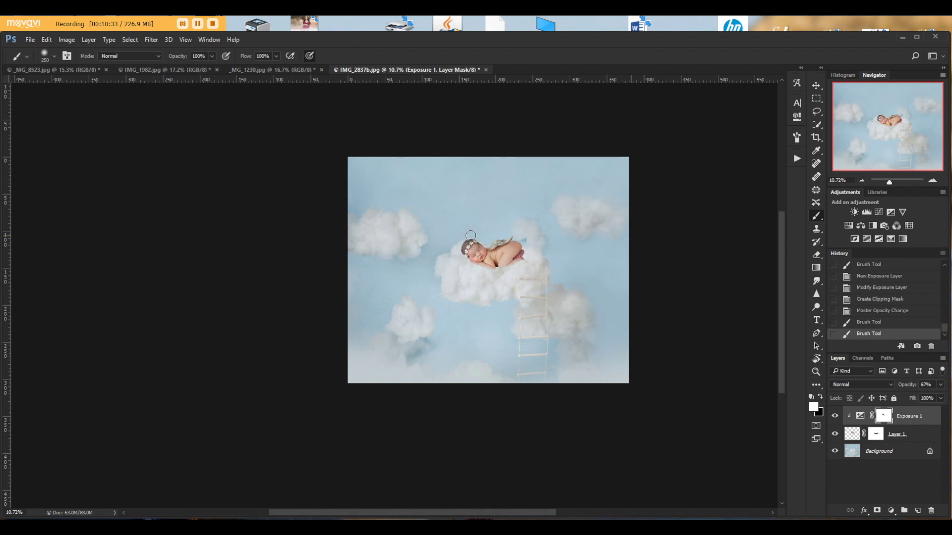
- Flatten the image and smudge the edges around the newborn's wing, bottom and feet with a 250 px brush at 50% strength
key(ctrl+shift+e)
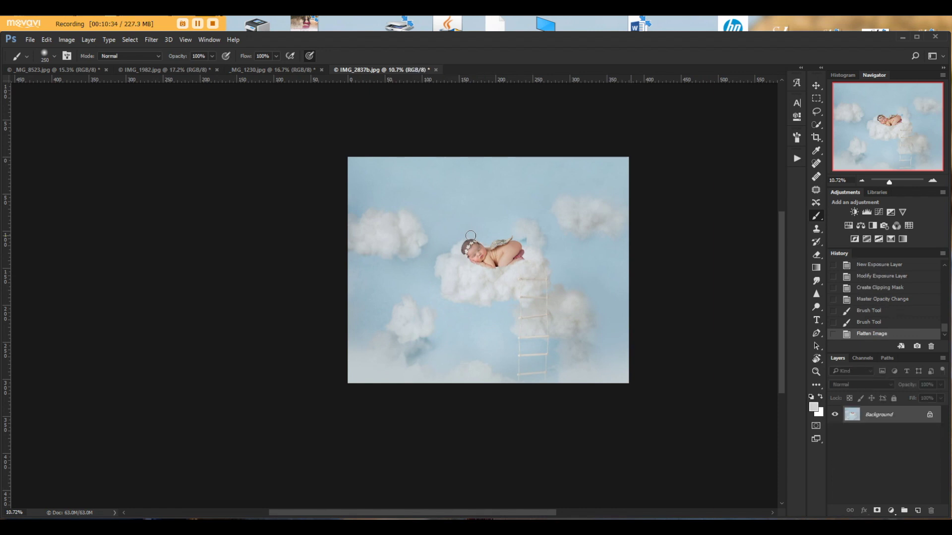
click(821, 282)
scroll(590, 266, up, 17)
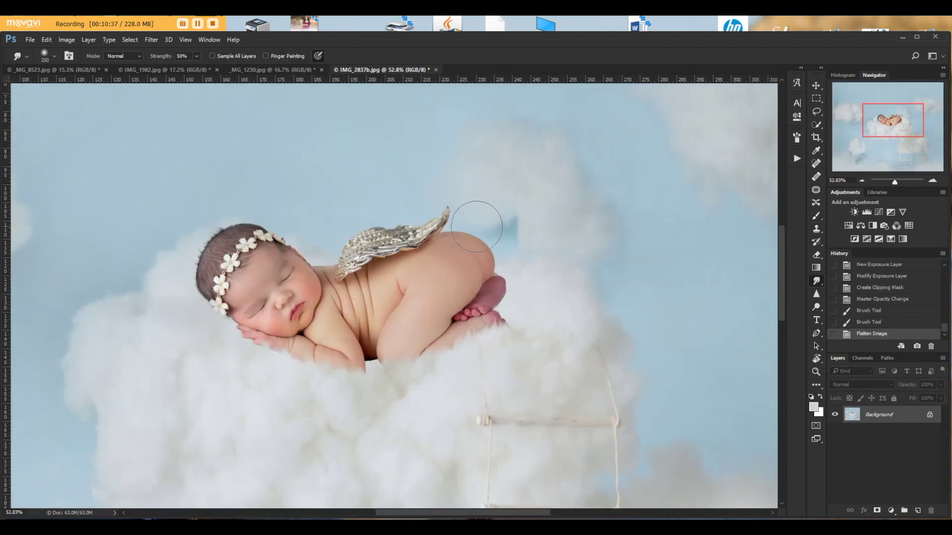
mouse_move(475, 224)
mouse_down()
mouse_move(496, 237)
mouse_move(520, 282)
mouse_move(515, 337)
mouse_up()
scroll(463, 249, up, 5)
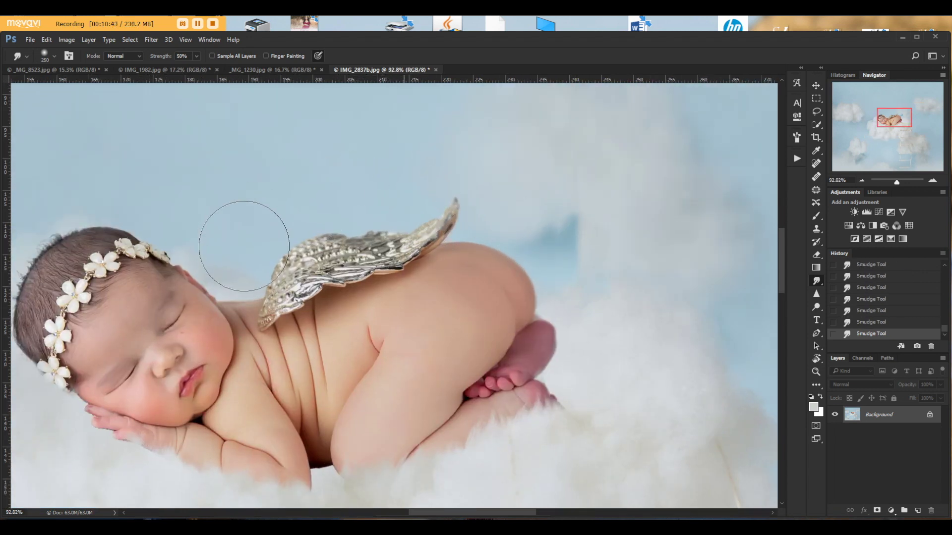
- Reduce the Smudge brush to 175 px and soften the newborn's edges around the head, hands and feet
scroll(429, 228, down, 5)
scroll(291, 213, up, 6)
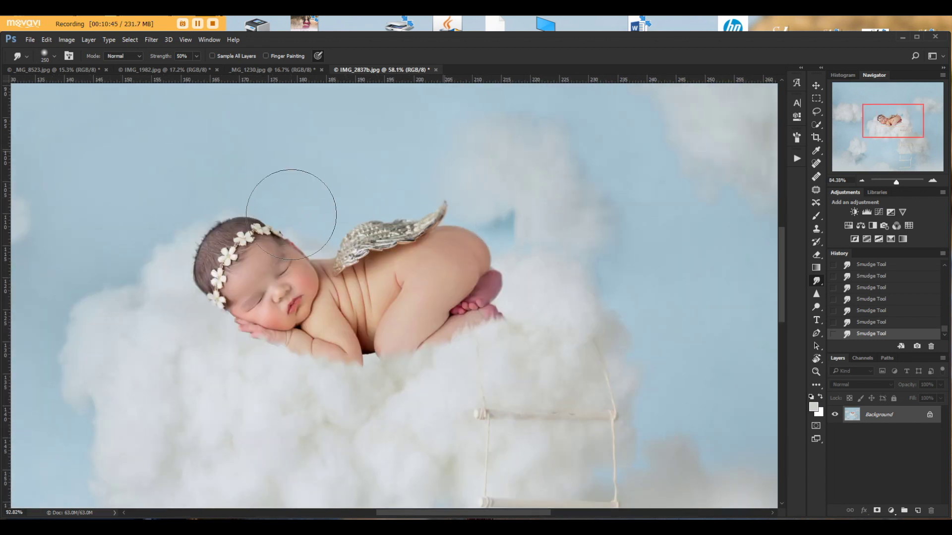
key(bracketleft)
key(bracketleft)
key(bracketleft)
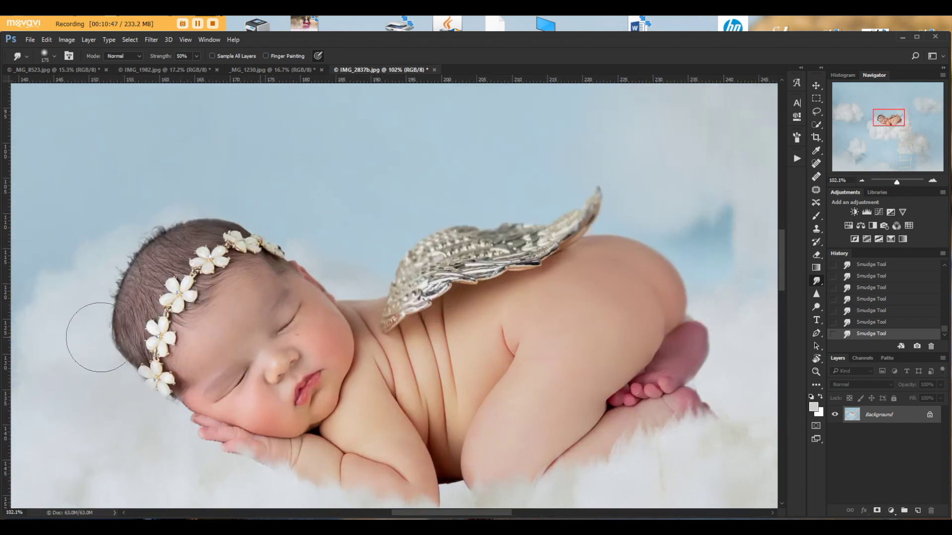
scroll(341, 289, down, 3)
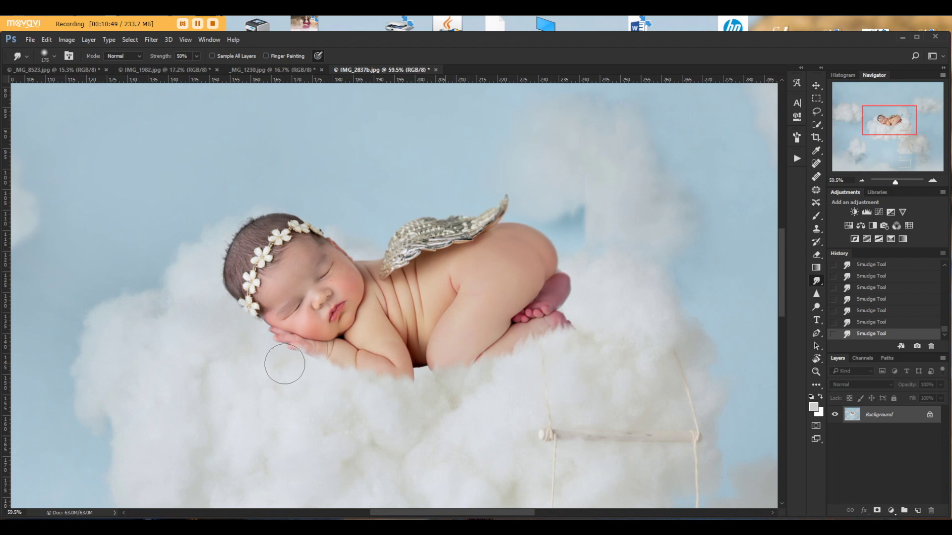
drag(566, 321, 581, 330)
- Compare the original IMG_2837b.jpg state with Snapshot 1, Snapshot 2 and Snapshot 3 in the history
scroll(581, 330, down, 5)
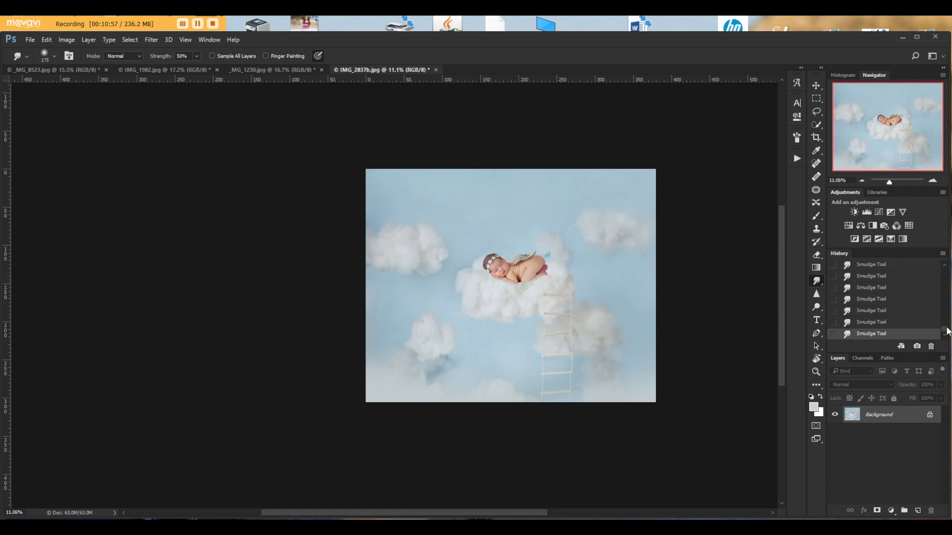
drag(947, 331, 944, 269)
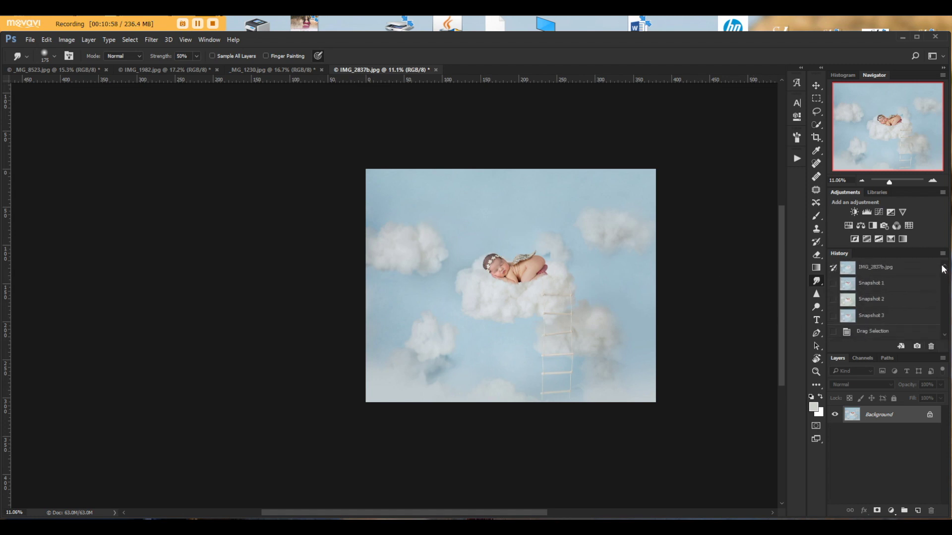
click(898, 270)
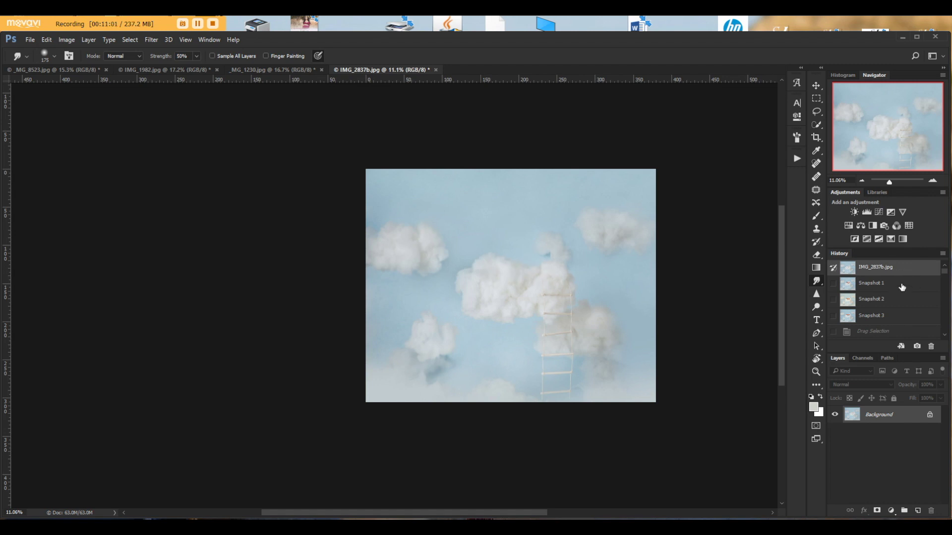
click(902, 285)
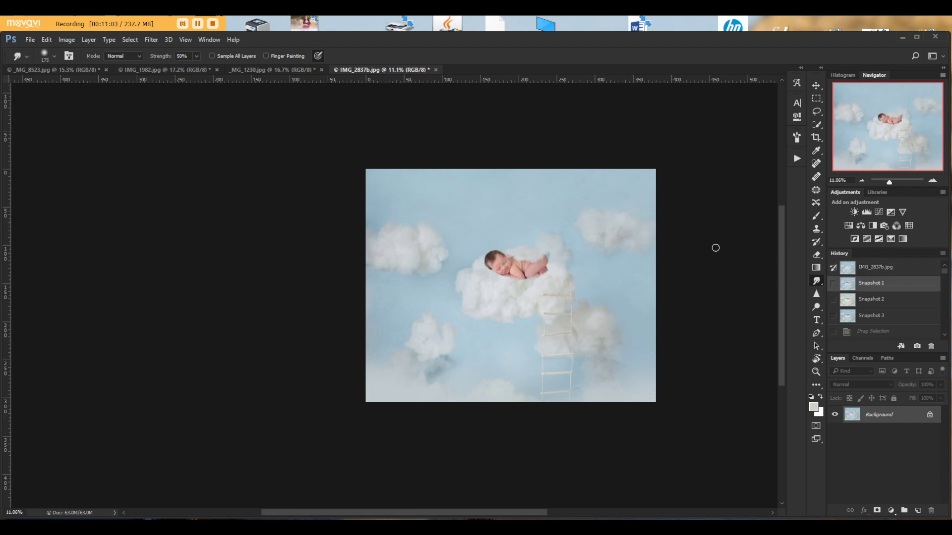
click(907, 300)
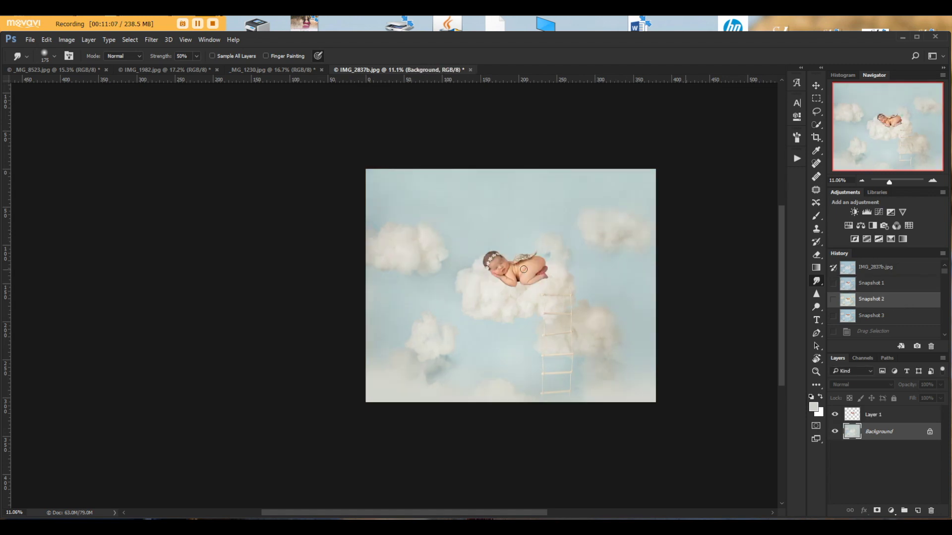
scroll(534, 284, up, 2)
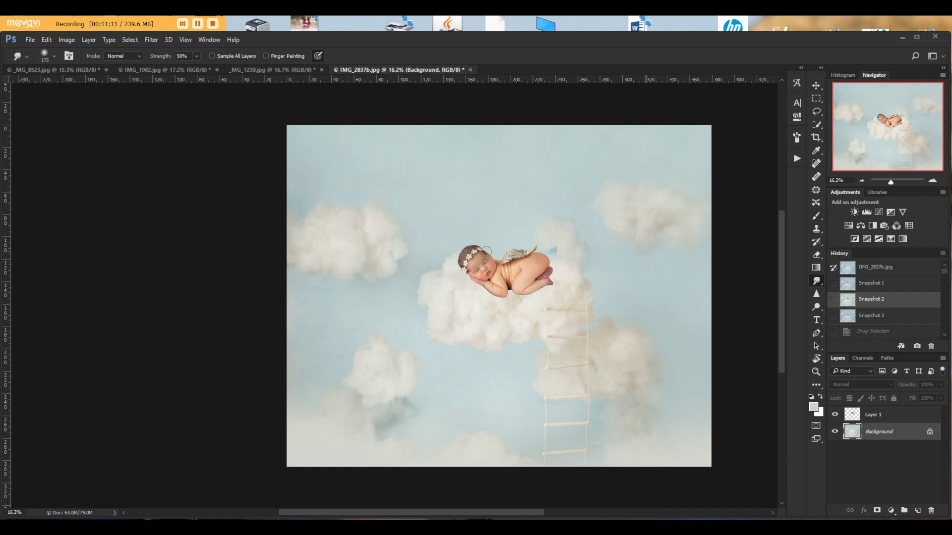
click(893, 314)
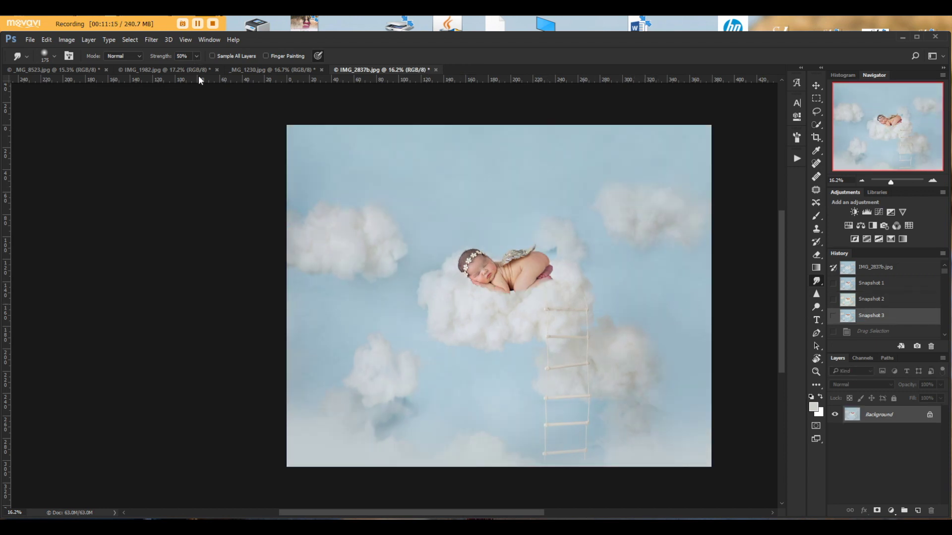
- Switch to _MG_8523.jpg and select the newborn in the star hat with an enlarged Quick Selection brush
click(43, 73)
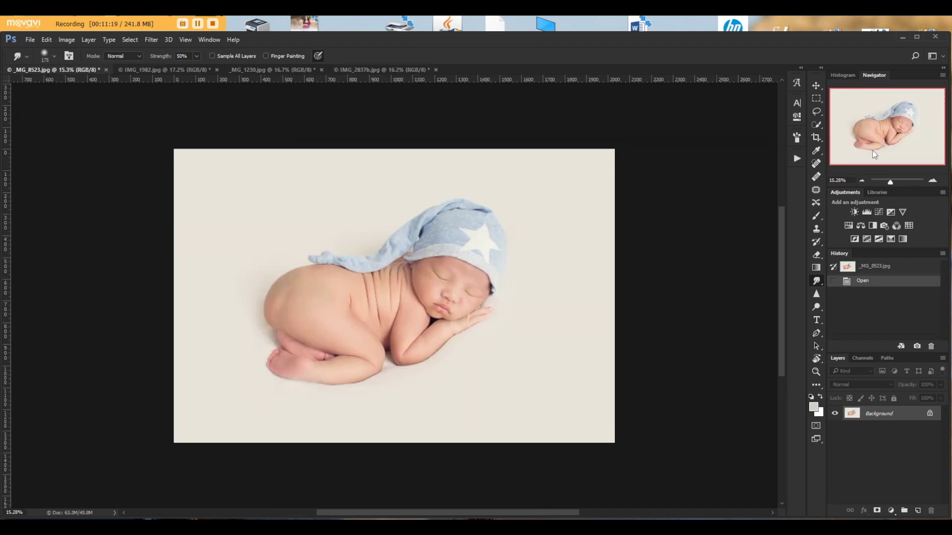
click(816, 126)
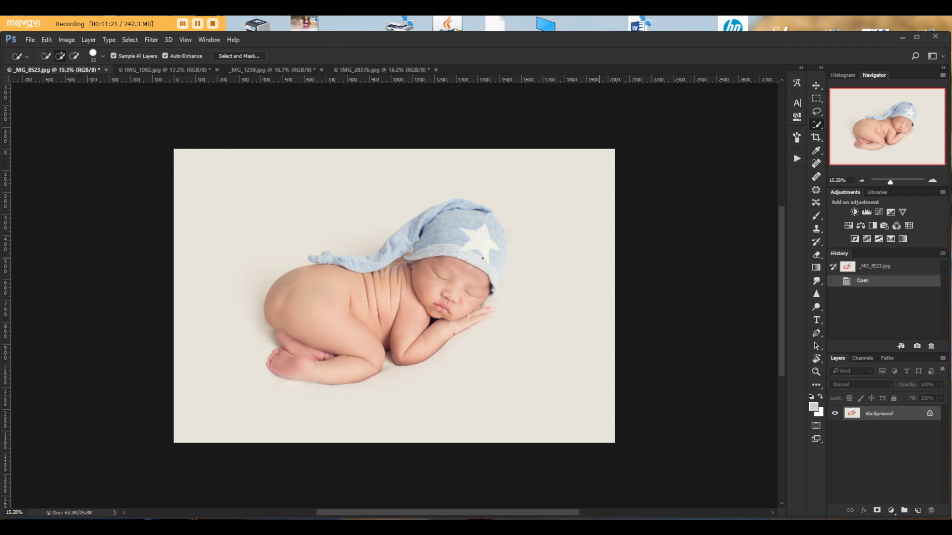
key(bracketright)
key(bracketright)
key(bracketright)
key(bracketright)
key(bracketright)
key(bracketright)
key(bracketright)
mouse_move(491, 260)
mouse_down()
mouse_move(486, 234)
mouse_move(446, 221)
mouse_move(461, 210)
mouse_move(434, 215)
mouse_move(387, 266)
mouse_move(360, 278)
mouse_move(316, 264)
mouse_move(366, 266)
mouse_move(452, 294)
mouse_move(494, 262)
mouse_move(479, 312)
mouse_up()
- Refine the newborn's selection with a smaller Quick Selection brush between the hat and fingertips, on the hat and along its tail
key(bracketleft)
key(bracketleft)
key(bracketleft)
scroll(488, 314, up, 3)
scroll(483, 309, up, 2)
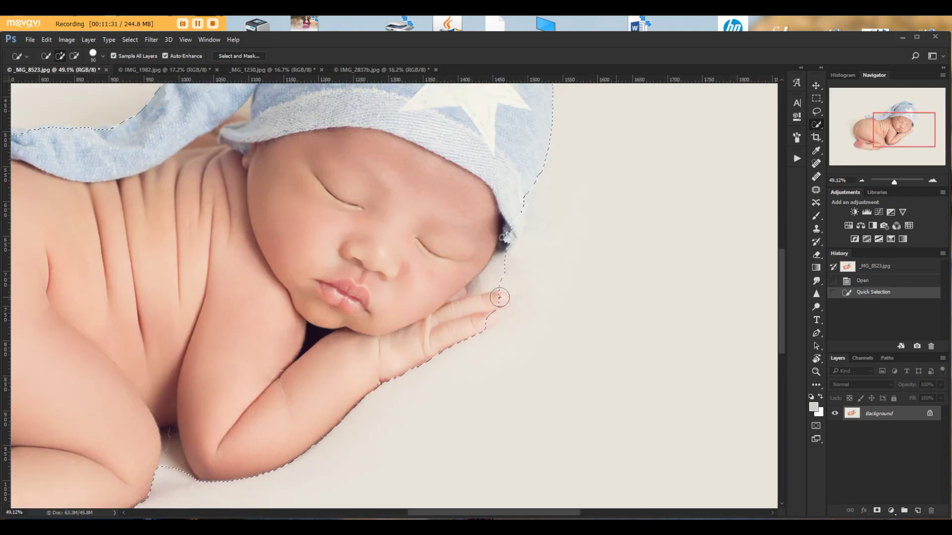
key(bracketleft)
key(bracketleft)
click(505, 263)
scroll(506, 263, down, 2)
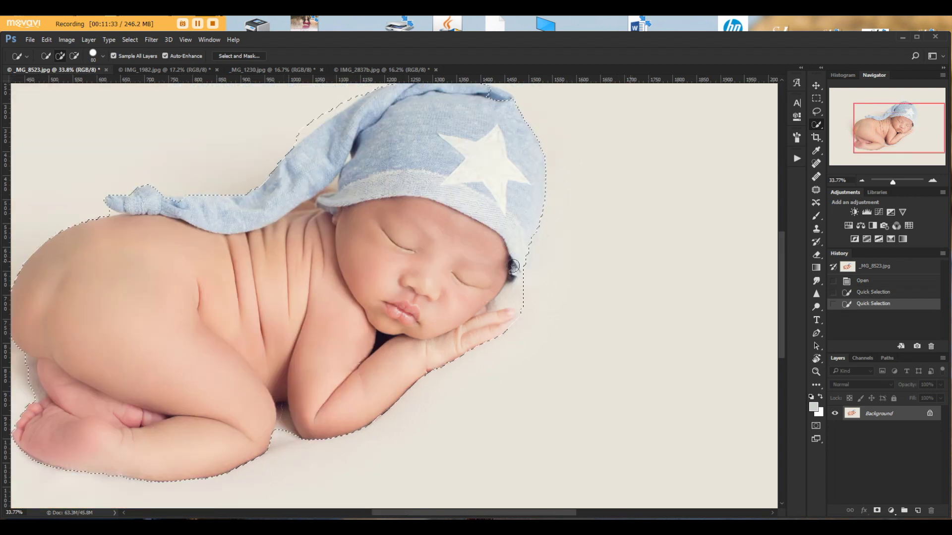
click(497, 156)
scroll(498, 147, down, 2)
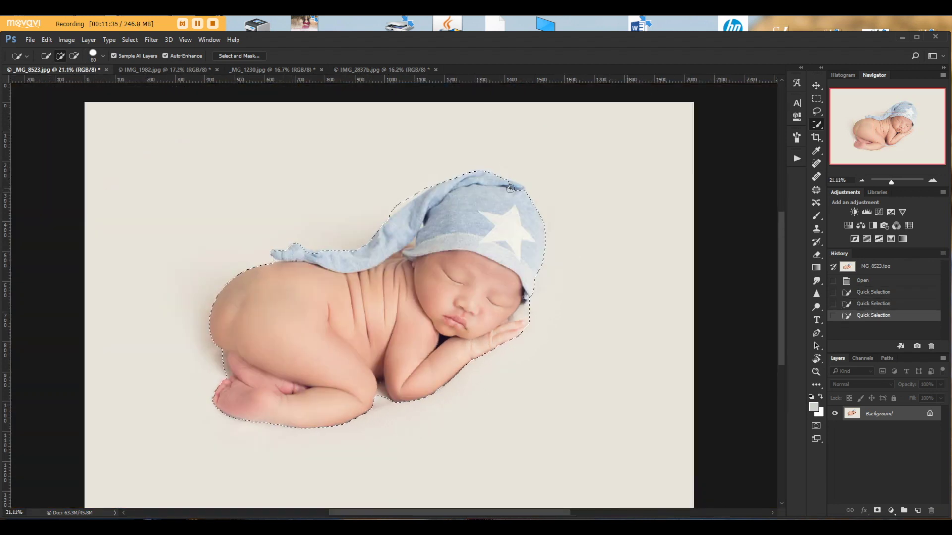
click(411, 205)
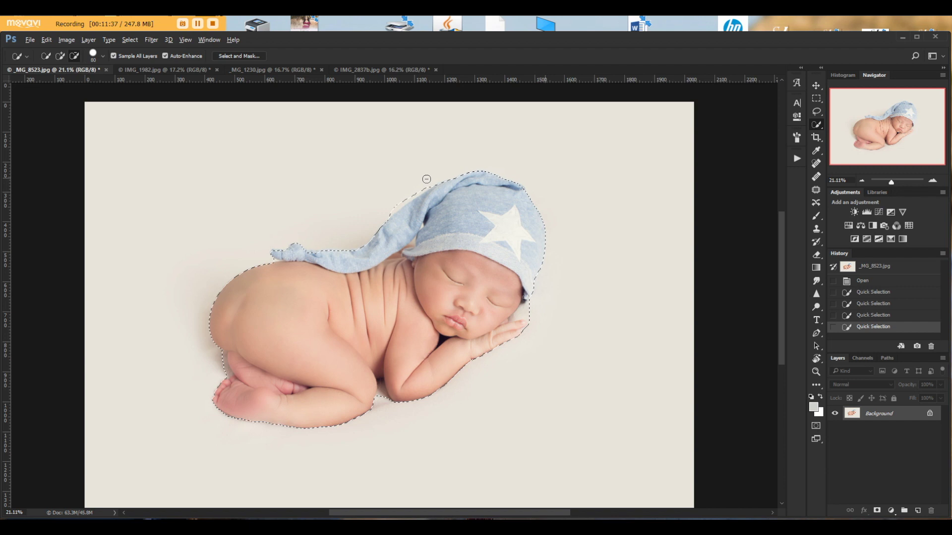
- Switch to IMG_2837b.jpg and restore its original opening state with the empty cloud
click(360, 69)
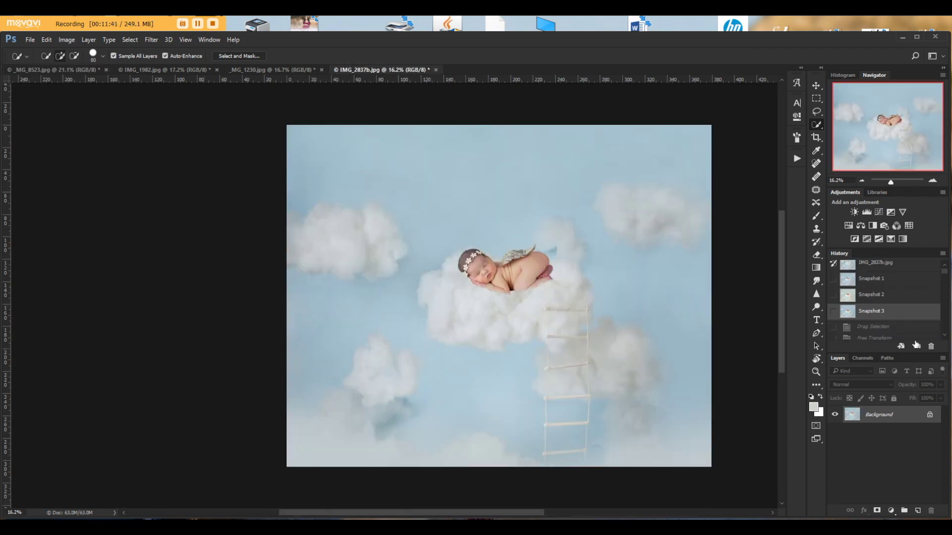
scroll(917, 312, up, 1)
click(904, 271)
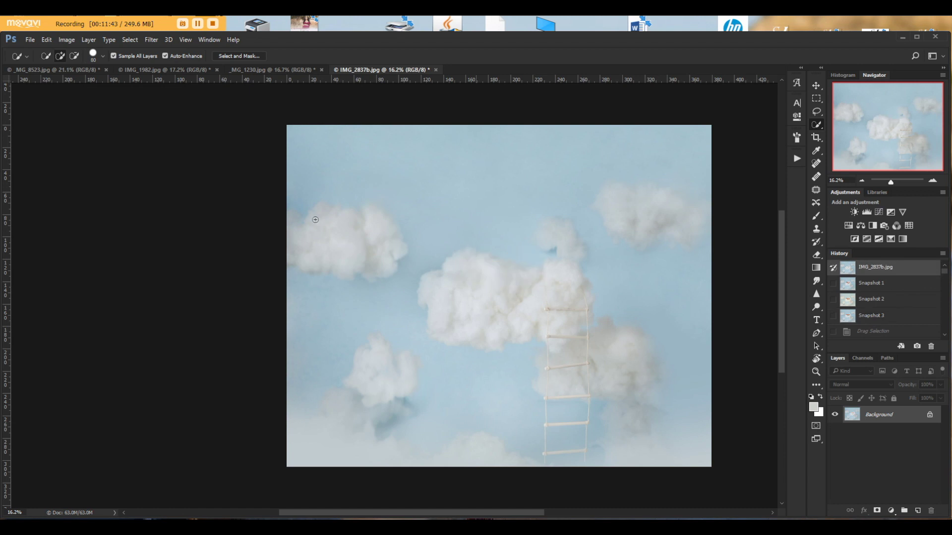
- Copy the selected newborn from _MG_8523.jpg into IMG_2837b.jpg as a new layer over the central cloud
click(62, 69)
key(v)
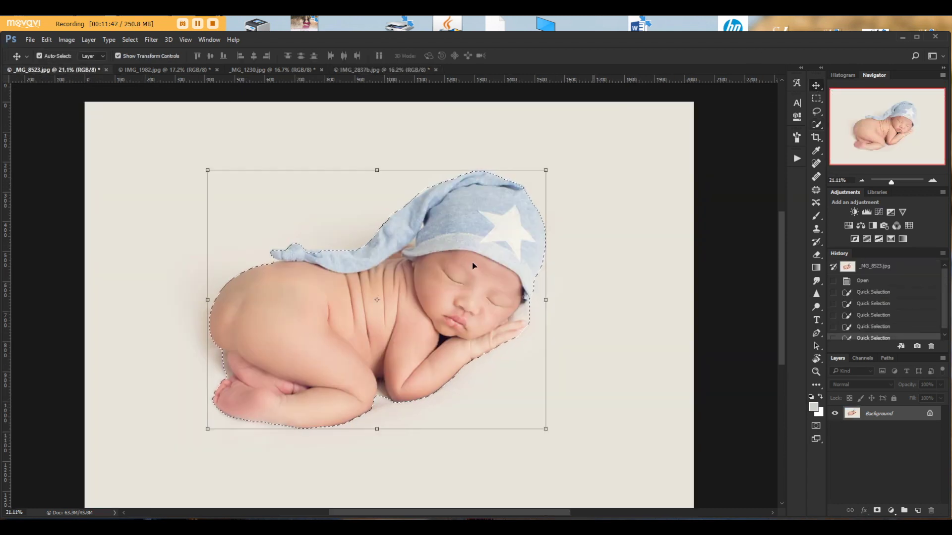
drag(459, 257, 432, 106)
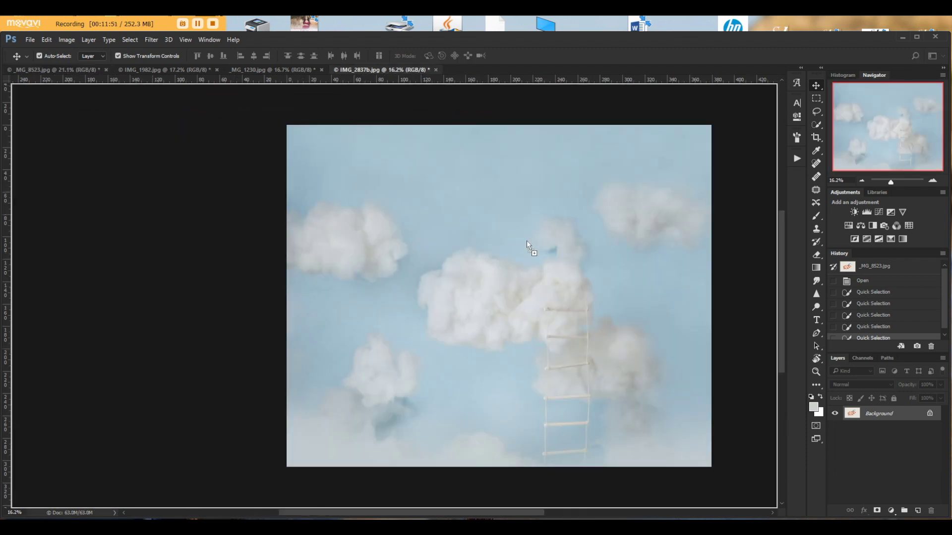
drag(527, 240, 513, 267)
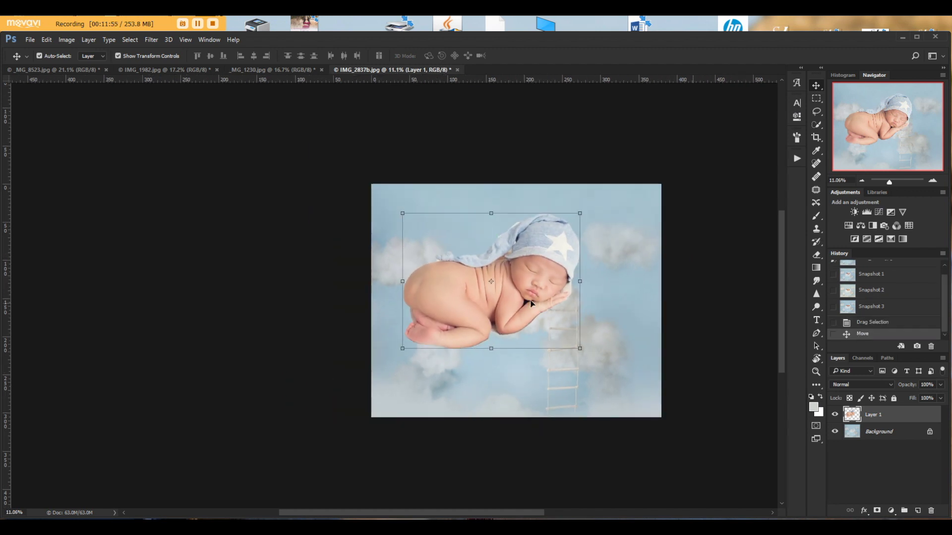
drag(530, 302, 500, 415)
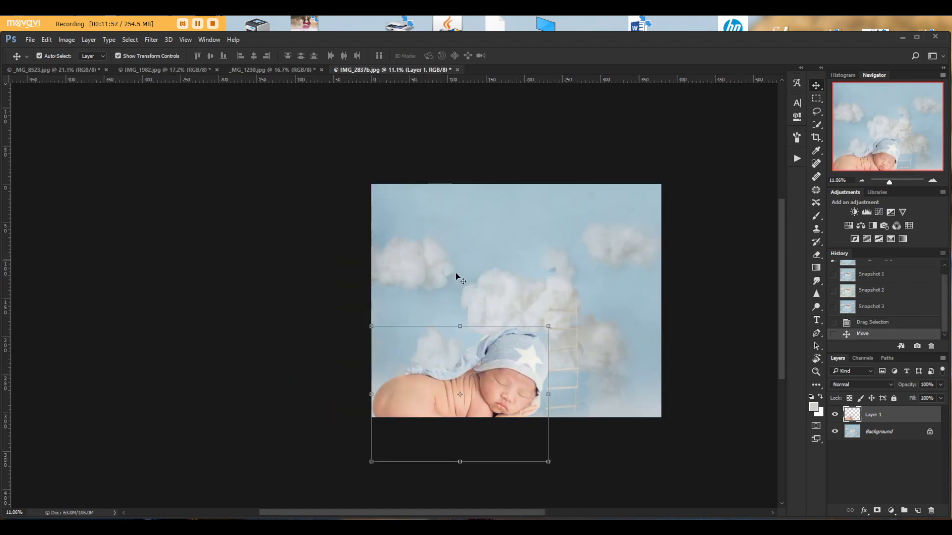
drag(511, 386, 532, 303)
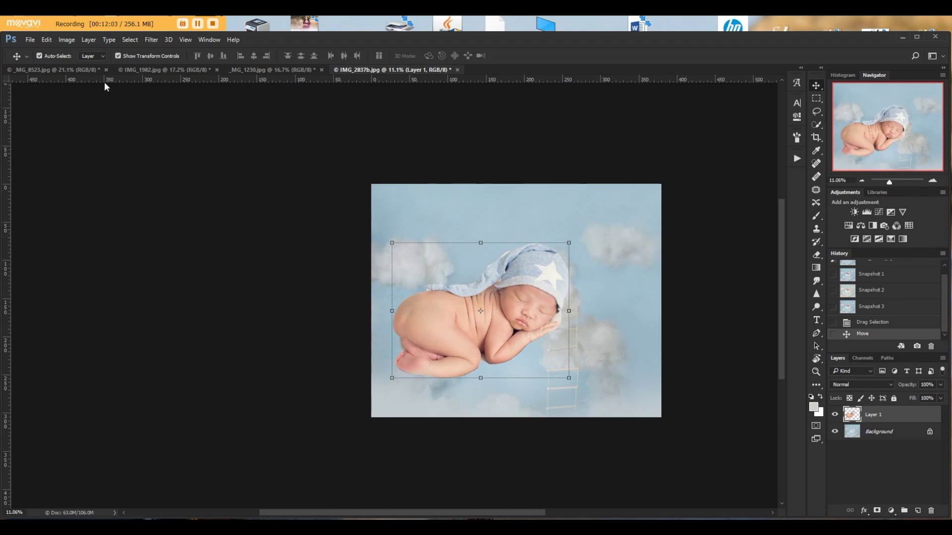
click(31, 40)
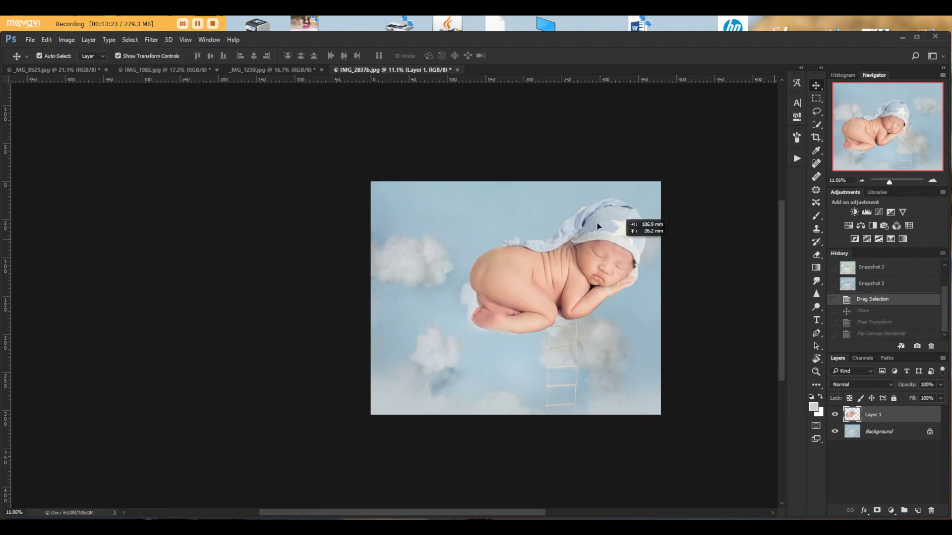
- Position the newborn layer on the central cloud, scale it to about 45% and rotate it about 7.17°
drag(597, 224, 587, 320)
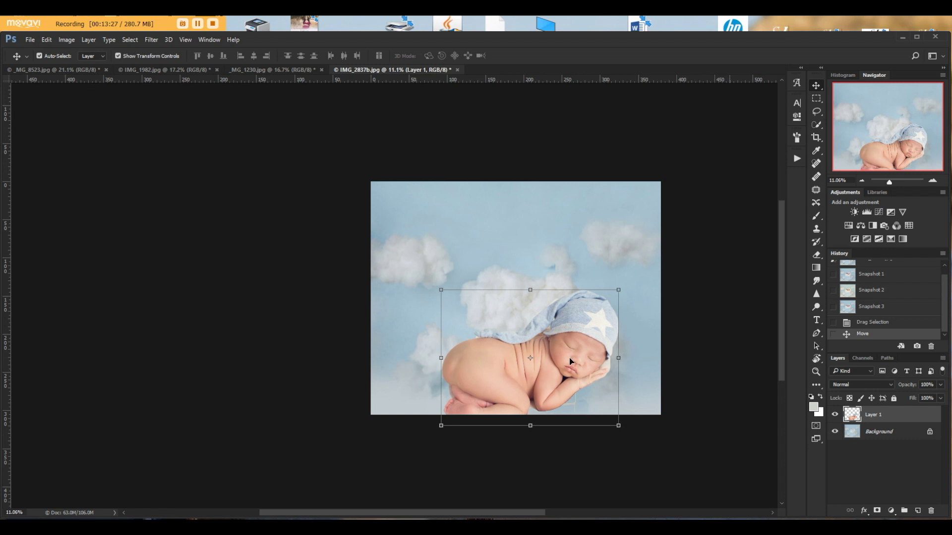
drag(570, 362, 561, 268)
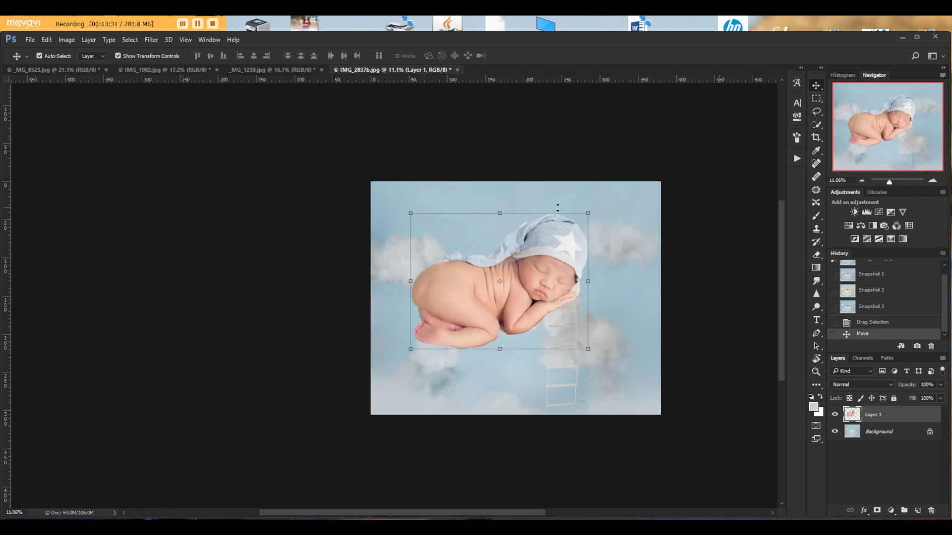
drag(588, 212, 612, 249)
scroll(483, 312, up, 3)
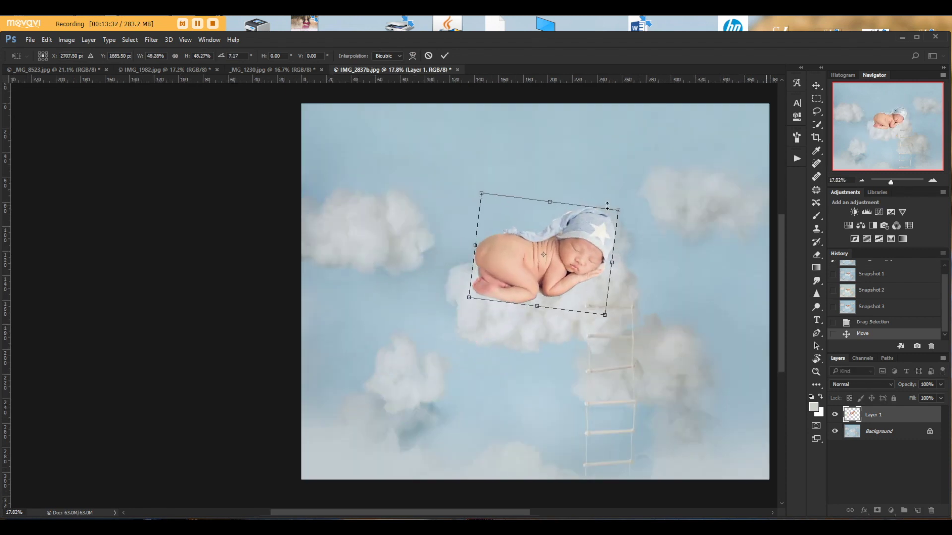
drag(617, 209, 609, 216)
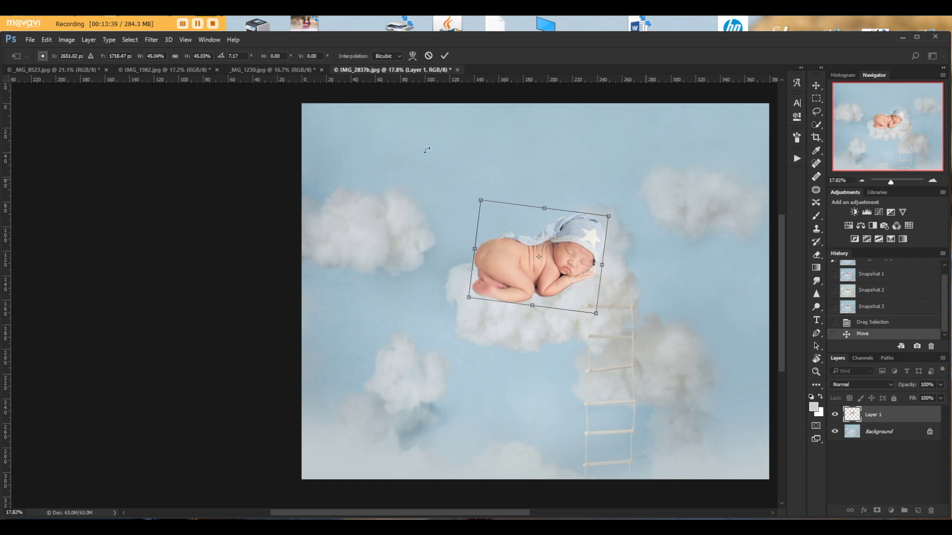
click(445, 56)
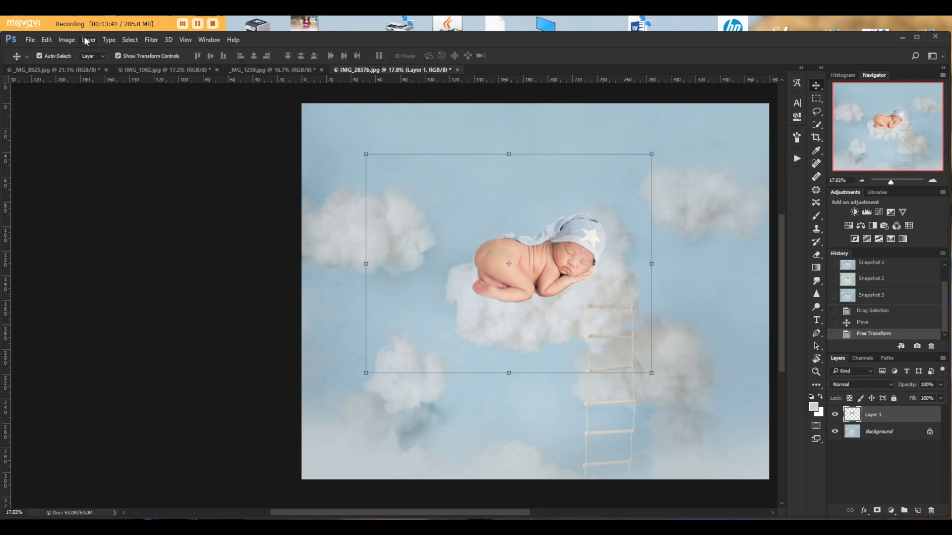
- Flip the newborn layer horizontally with a Transform command
click(88, 39)
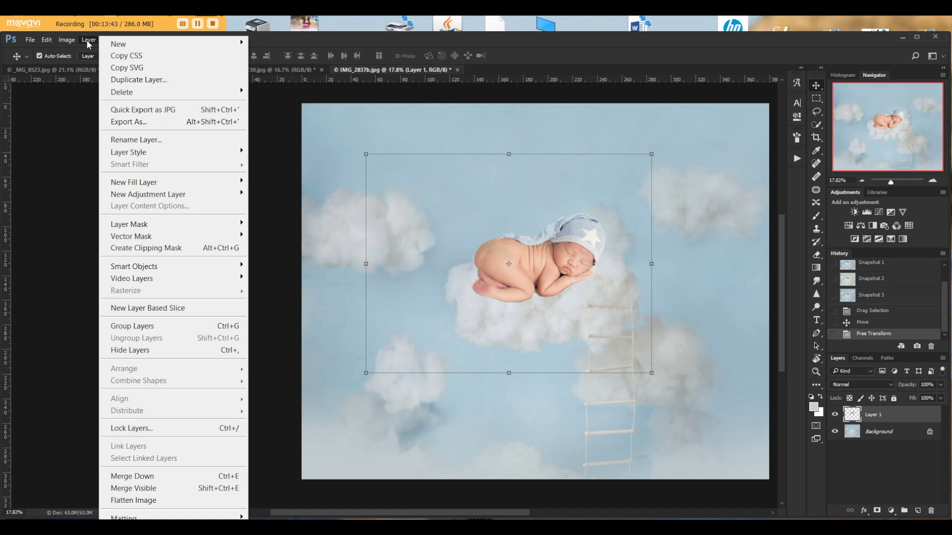
mouse_move(44, 41)
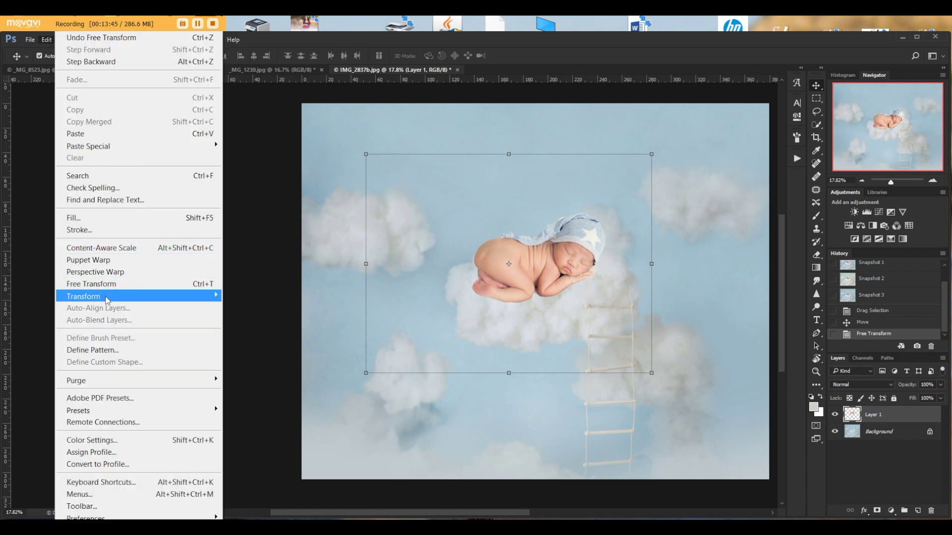
mouse_move(108, 298)
click(278, 434)
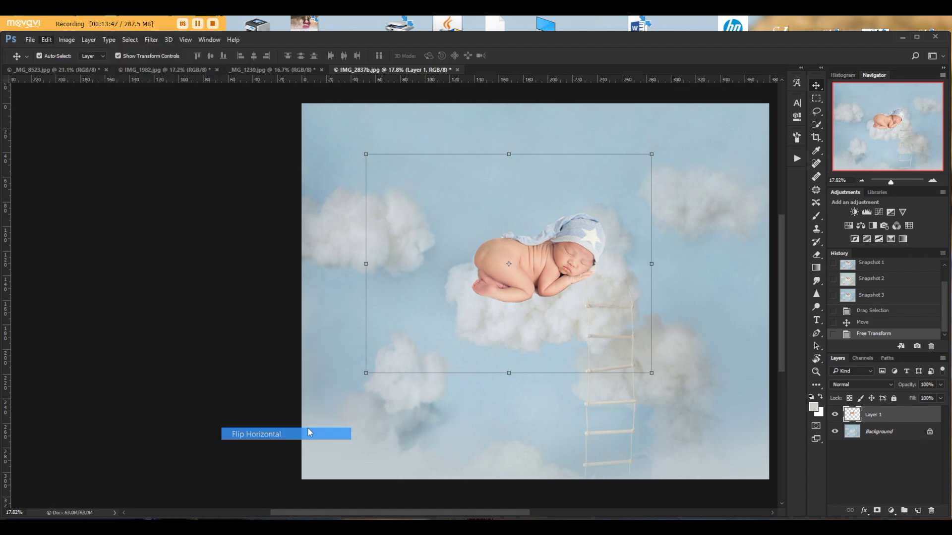
- Transform the flipped newborn to about 78% scale and -10.6° rotation, and settle it on the central cloud
drag(560, 273, 597, 267)
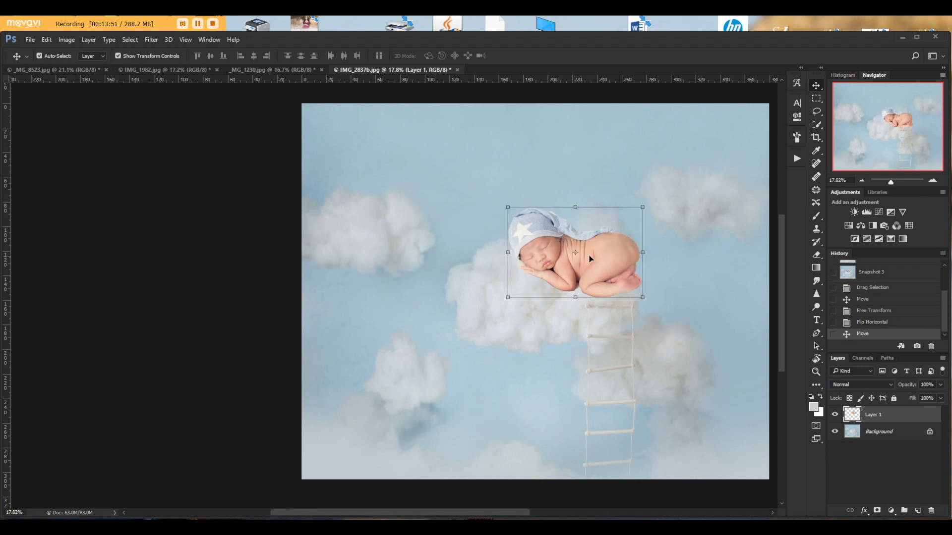
drag(643, 208, 615, 184)
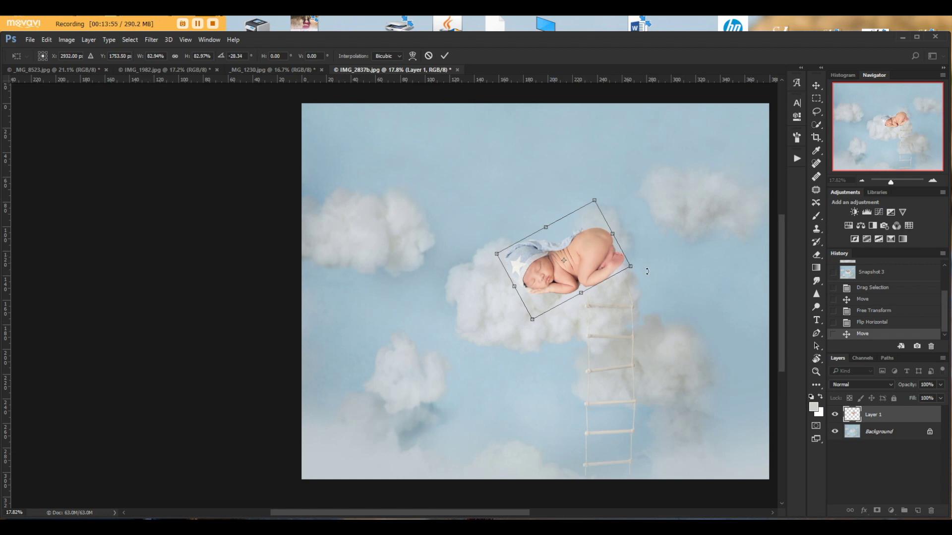
drag(647, 271, 639, 296)
drag(575, 266, 556, 262)
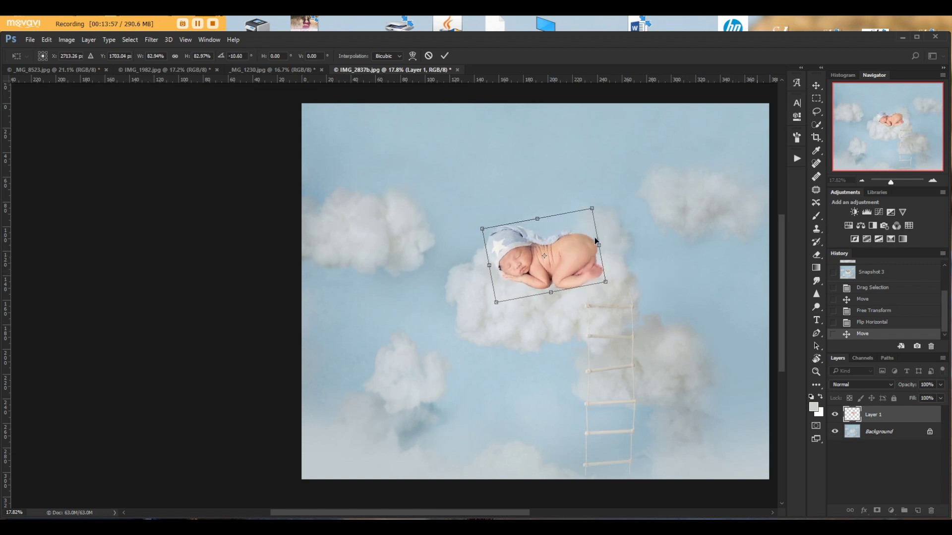
drag(592, 209, 586, 214)
drag(573, 250, 573, 243)
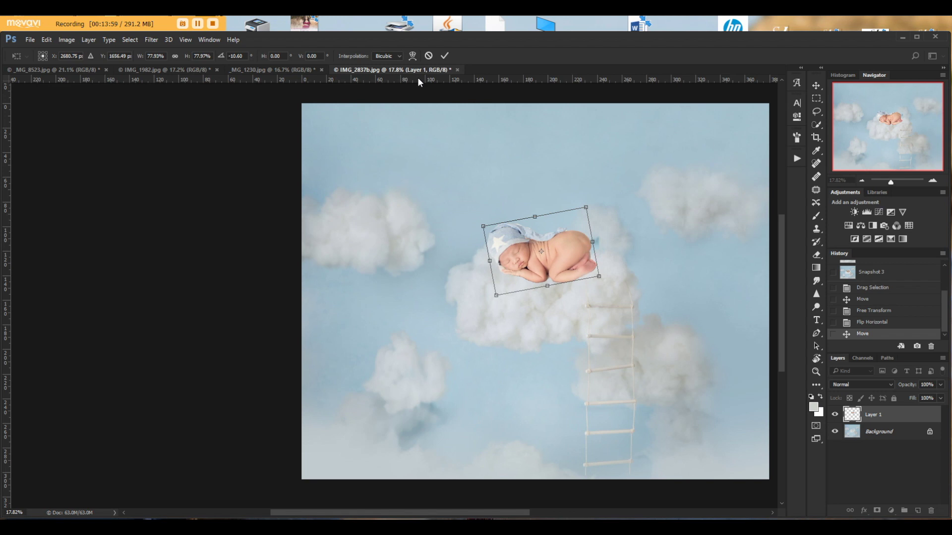
click(445, 56)
click(610, 321)
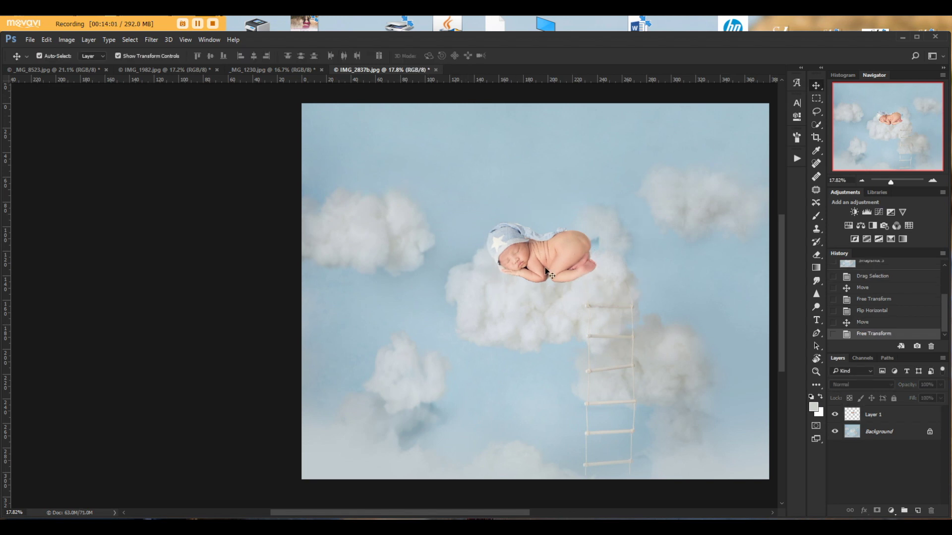
drag(539, 244, 539, 252)
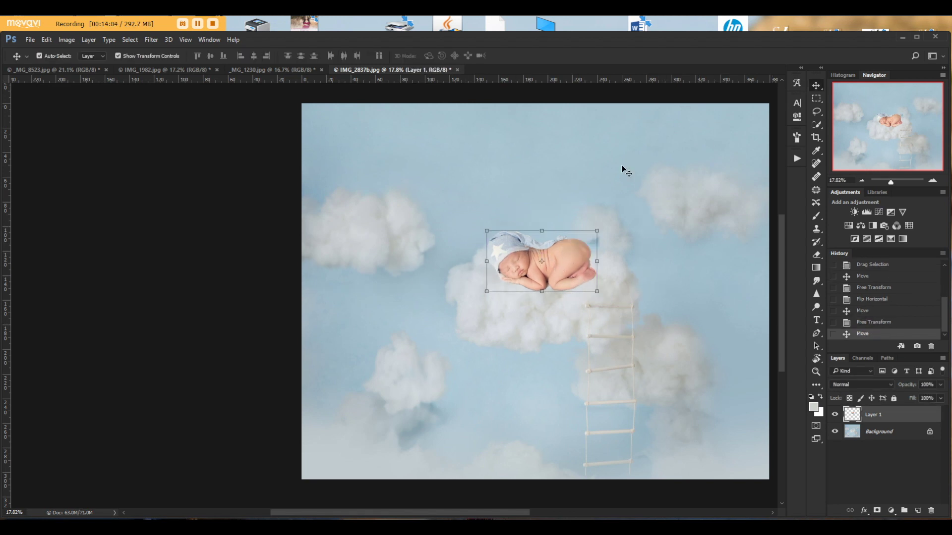
- Add a layer mask to Layer 1 and paint black with the 300 px textured brush to blend the legs and arm into the cloud
click(877, 511)
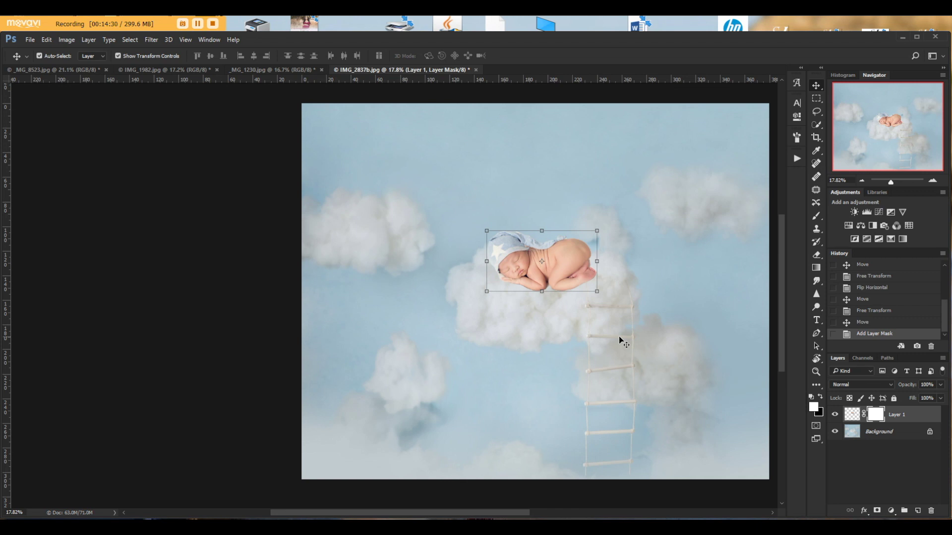
click(820, 397)
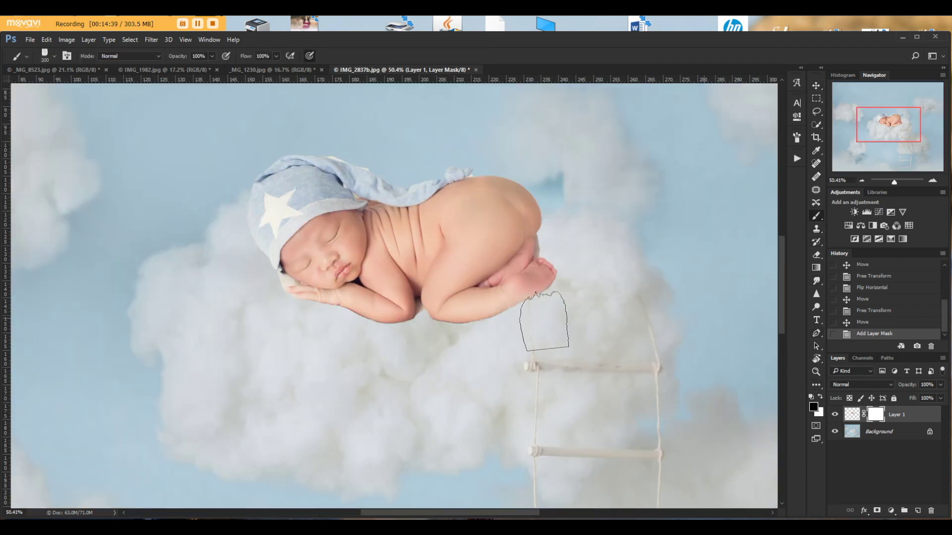
mouse_move(546, 322)
mouse_down()
mouse_move(539, 334)
mouse_move(473, 349)
mouse_up()
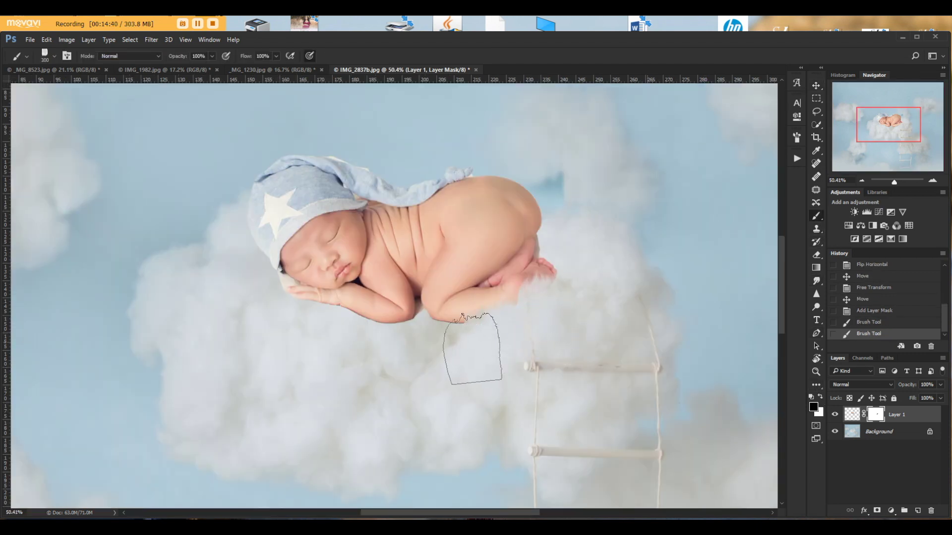
click(477, 342)
click(531, 334)
click(406, 356)
click(388, 351)
click(435, 341)
click(368, 342)
click(333, 336)
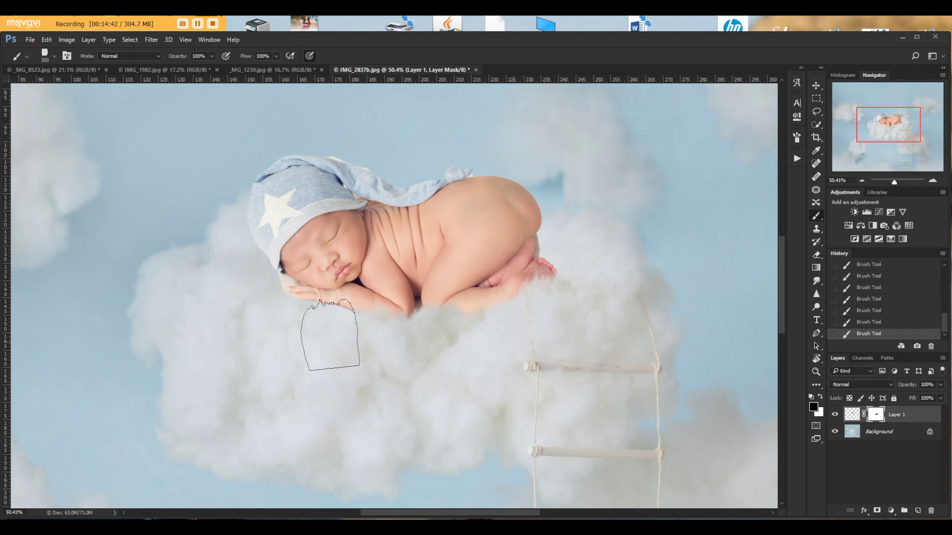
- Paint black on the newborn's layer mask below the hand and face to sink them into the cloud
click(295, 339)
click(266, 310)
click(275, 313)
click(275, 313)
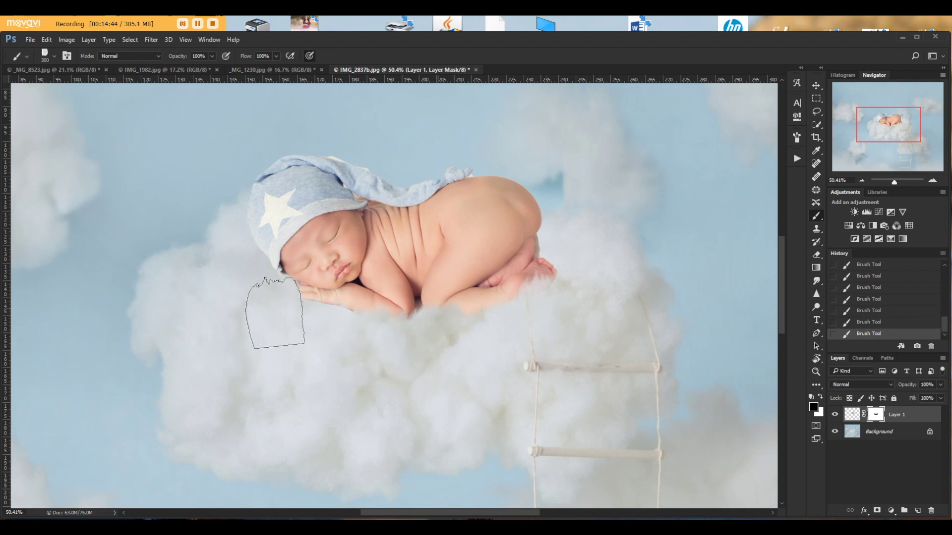
click(310, 333)
click(350, 340)
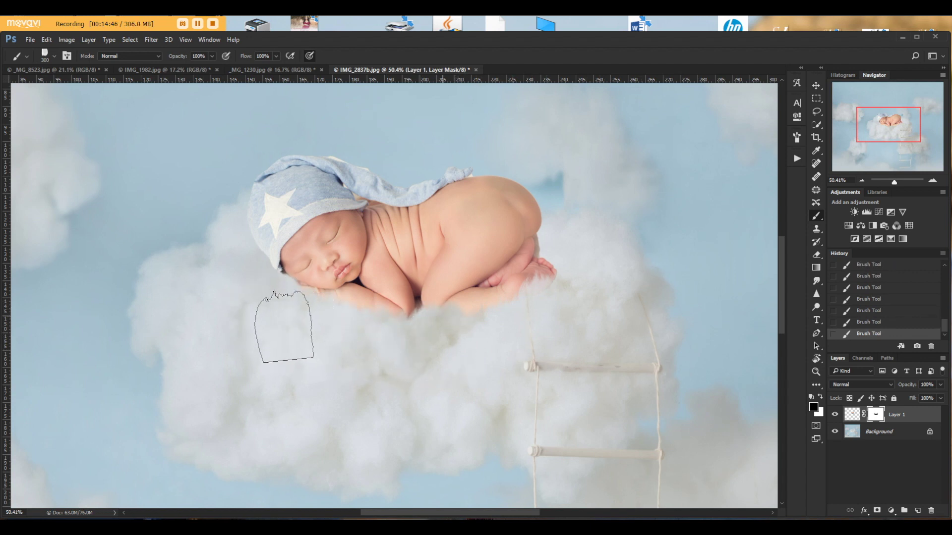
drag(284, 326, 382, 340)
scroll(640, 322, down, 3)
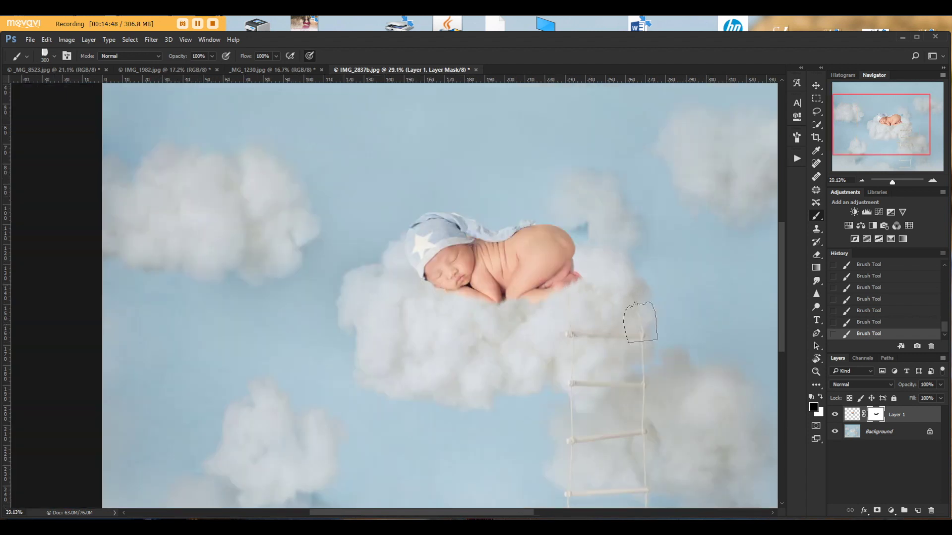
scroll(637, 246, down, 3)
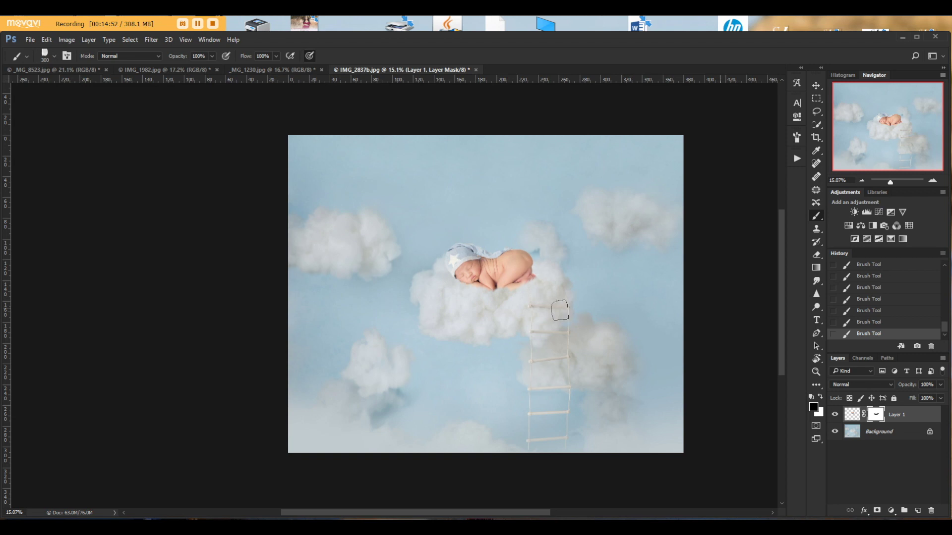
- Add an Exposure adjustment of -0.45 above Layer 1 and clip it to the newborn layer
click(849, 416)
click(891, 213)
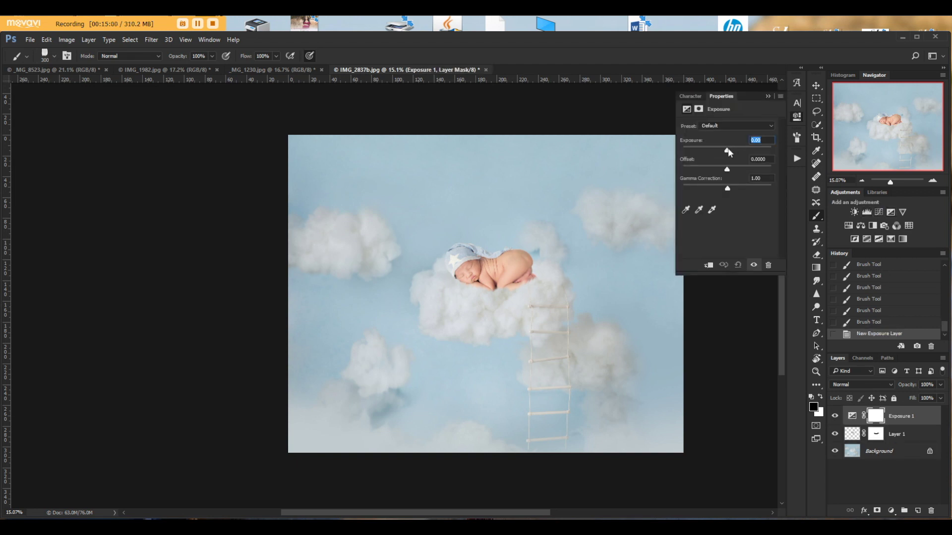
drag(728, 147, 724, 147)
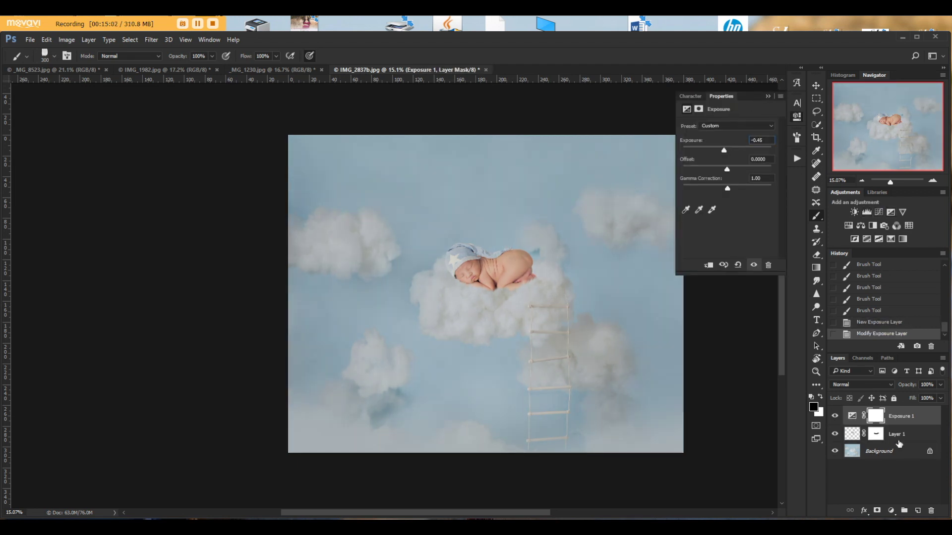
mouse_move(905, 425)
mouse_down()
mouse_move(885, 421)
mouse_move(914, 433)
mouse_move(909, 425)
mouse_up()
alt+click(908, 424)
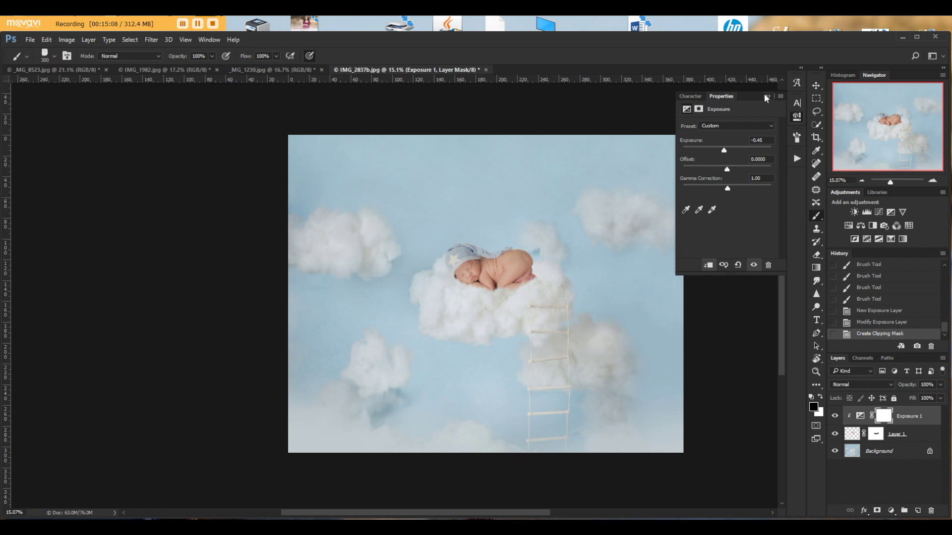
click(767, 95)
- Try painting black with a large soft brush around the newborn's face on the Exposure mask, reverting the strokes through the history
scroll(468, 260, up, 2)
scroll(469, 262, up, 1)
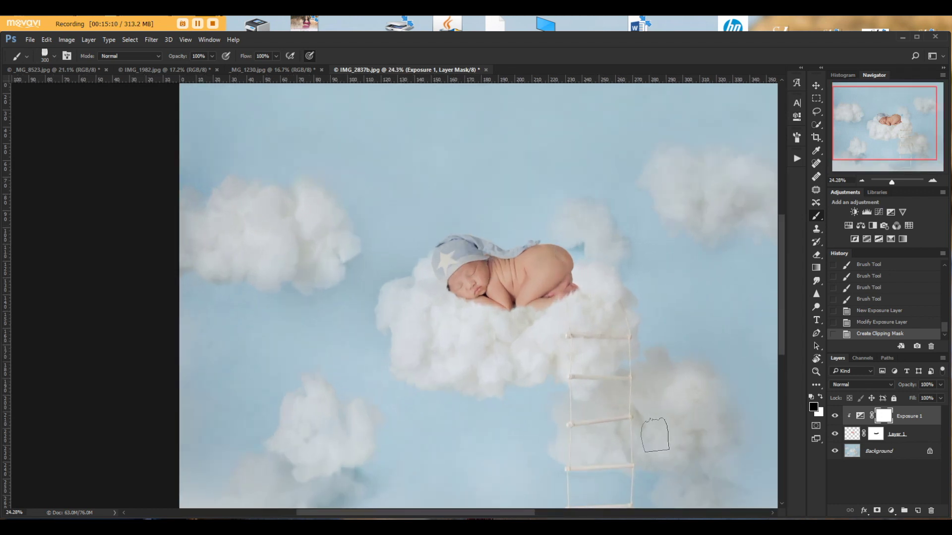
click(48, 53)
click(47, 54)
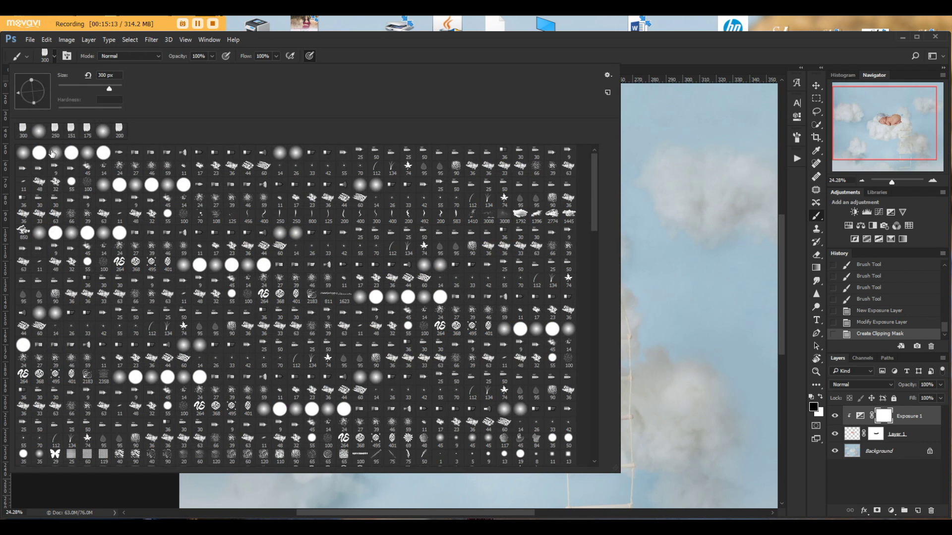
click(495, 43)
scroll(477, 289, up, 1)
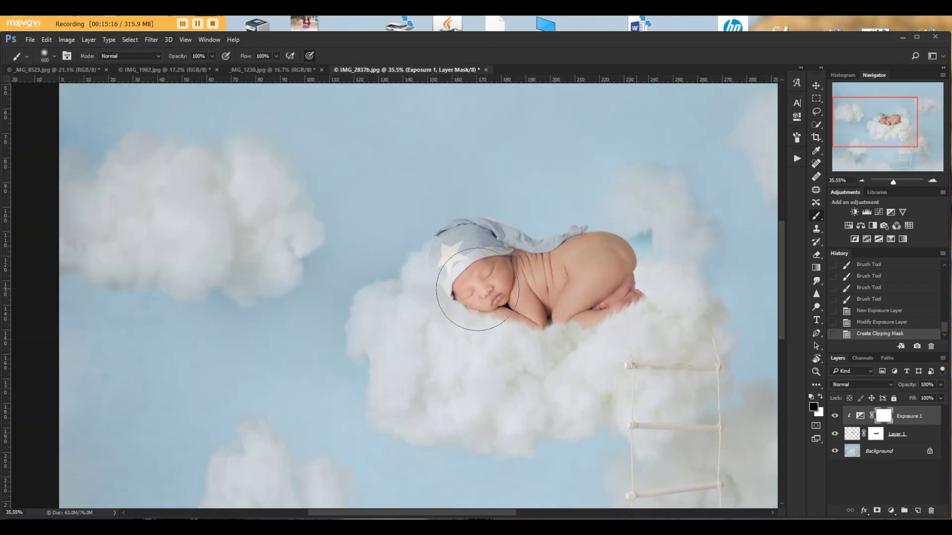
drag(477, 289, 471, 297)
click(842, 323)
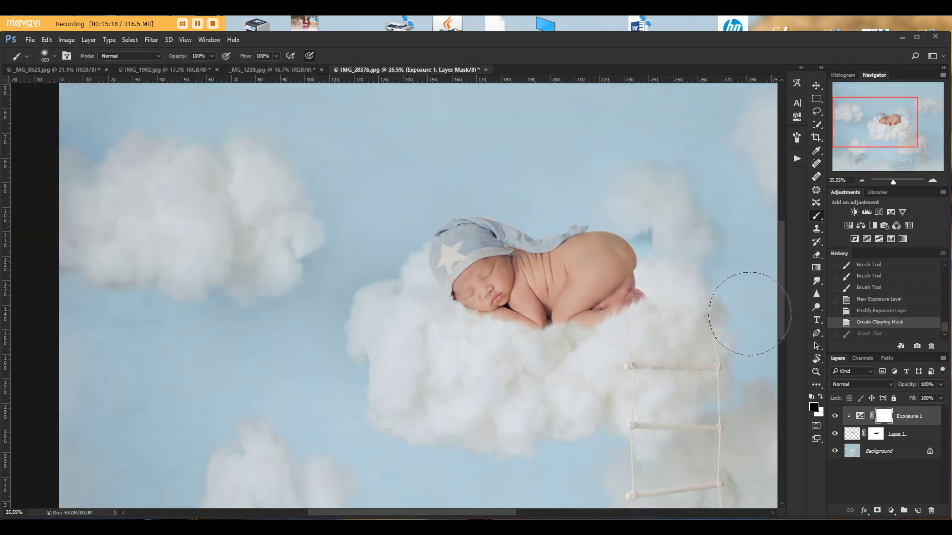
drag(436, 295, 456, 297)
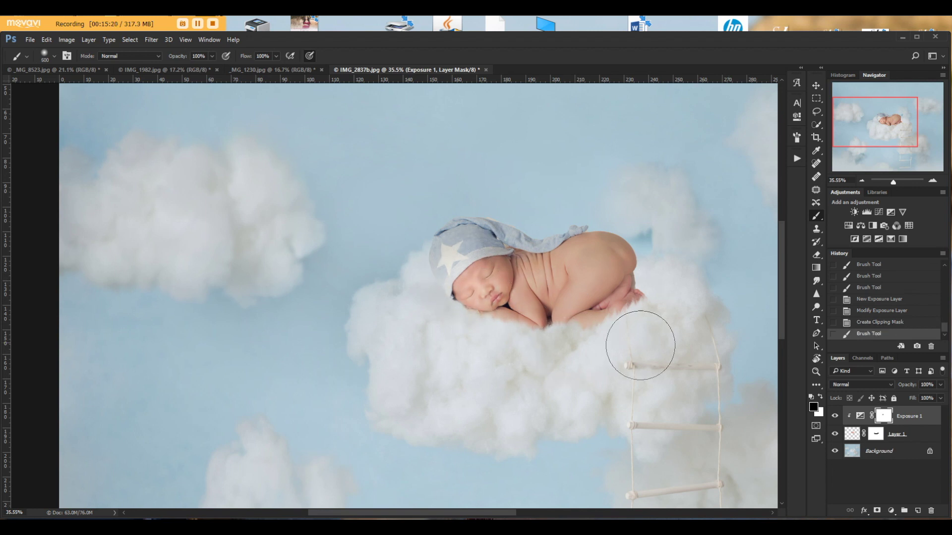
click(890, 323)
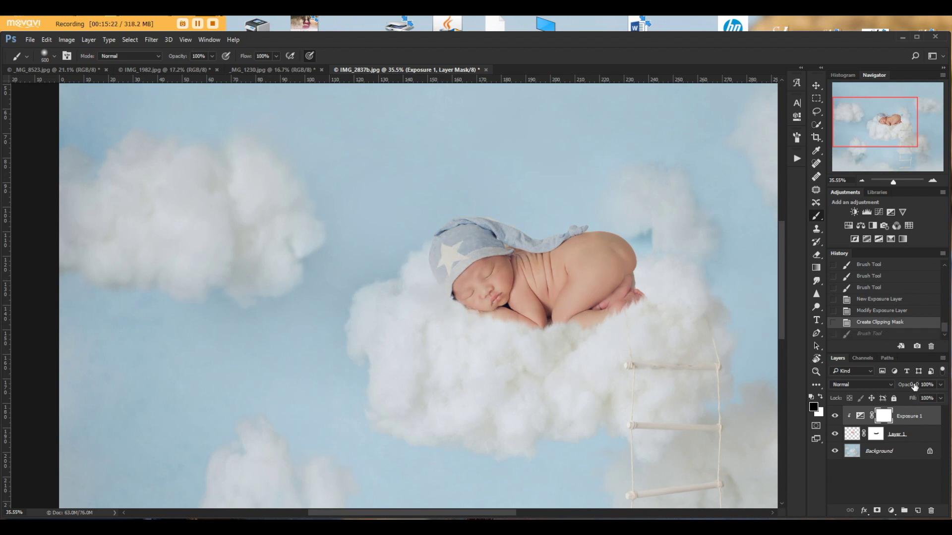
- Set the Exposure 1 adjustment layer's opacity to 71%
drag(915, 387, 903, 387)
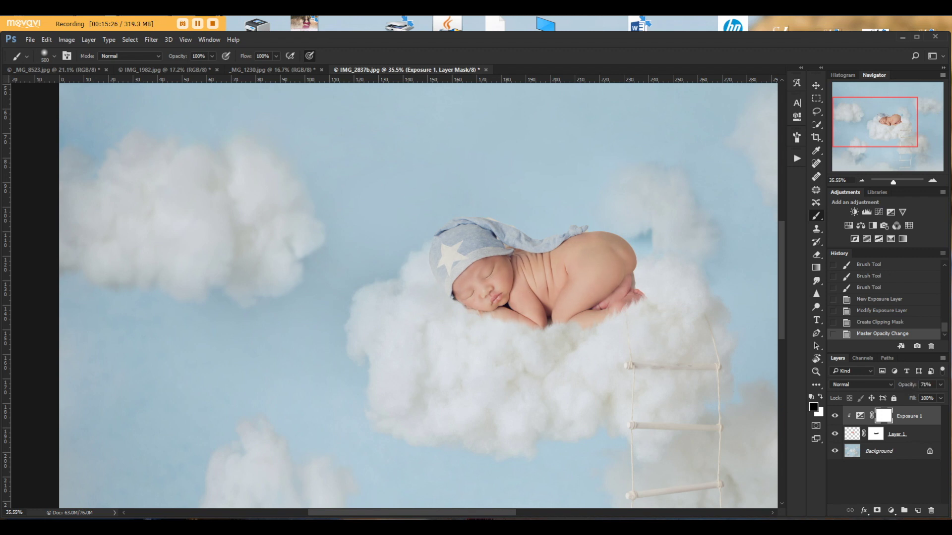
- Try a soft 500 px black dab over the hat and forehead on the Exposure mask and undo it
click(461, 276)
scroll(607, 293, down, 5)
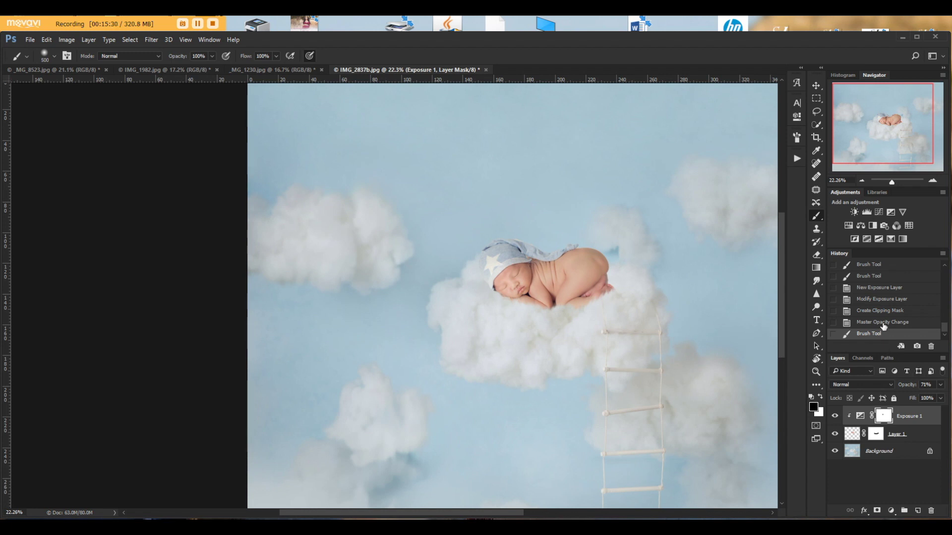
click(883, 322)
- Flatten the finished star-hat newborn composite and save it as a new history snapshot
scroll(546, 291, down, 2)
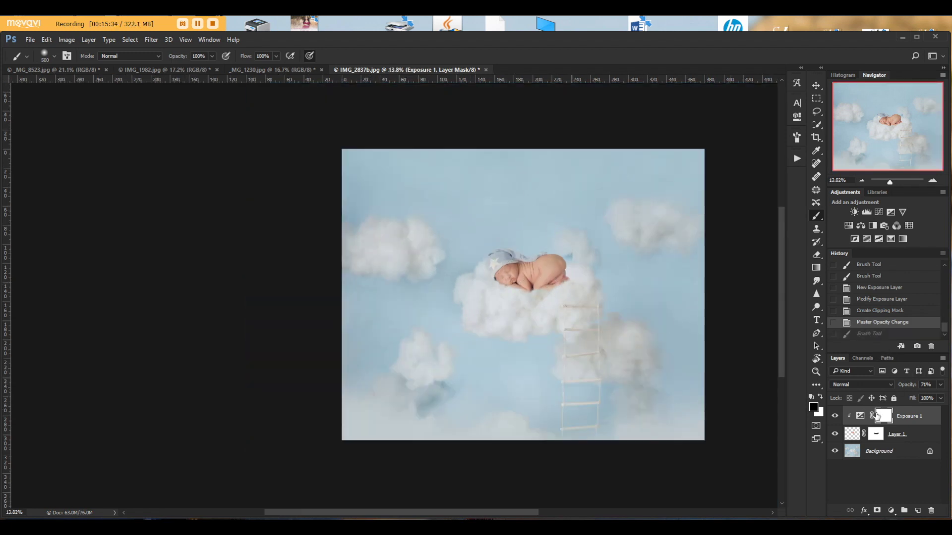
scroll(545, 287, up, 5)
scroll(641, 271, down, 5)
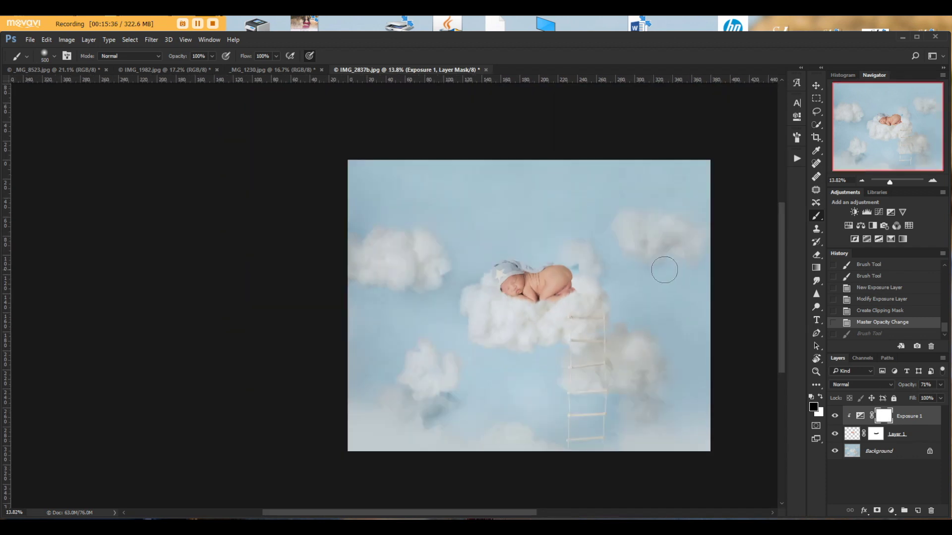
scroll(591, 253, down, 1)
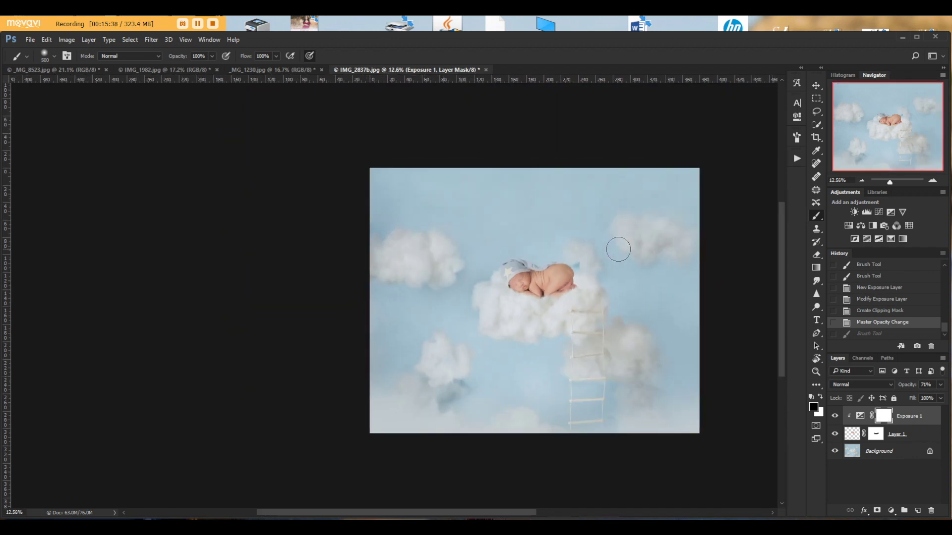
scroll(550, 267, up, 6)
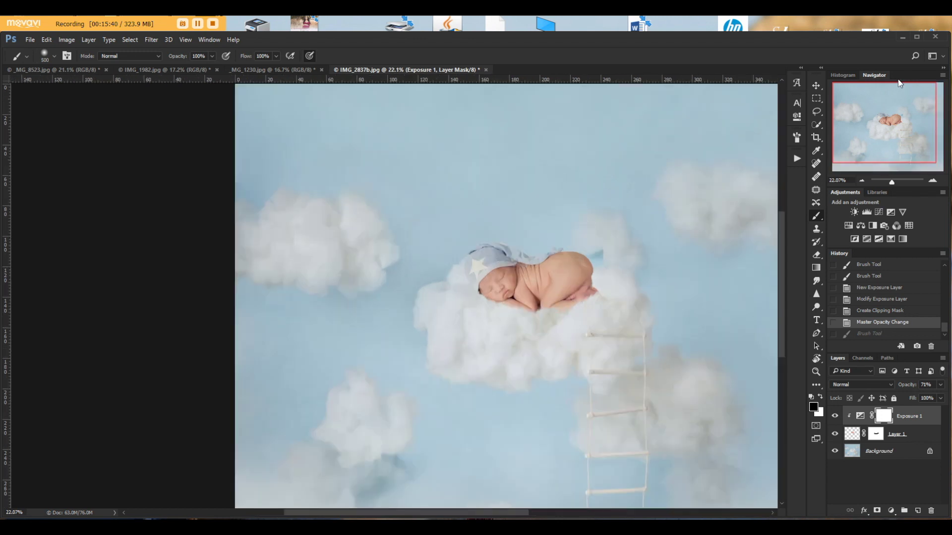
key(v)
scroll(555, 302, up, 4)
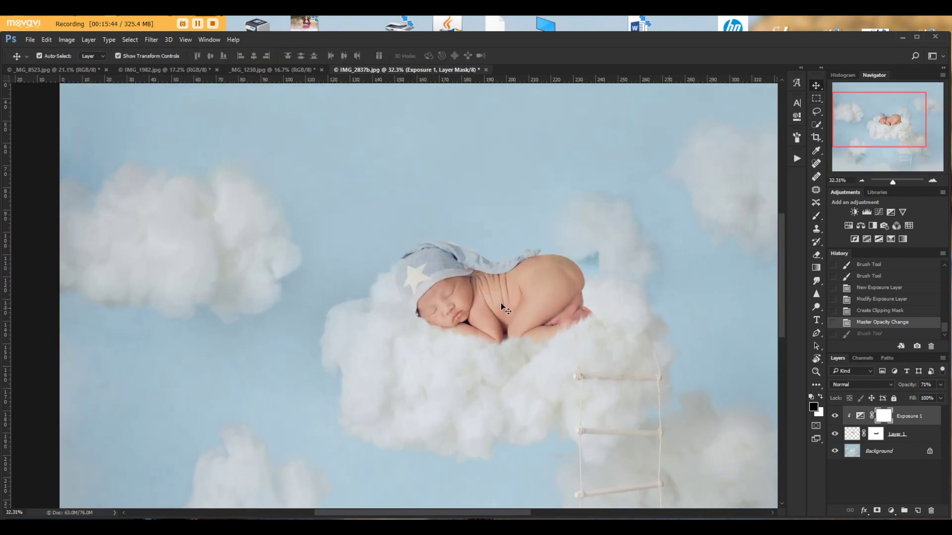
scroll(457, 238, down, 3)
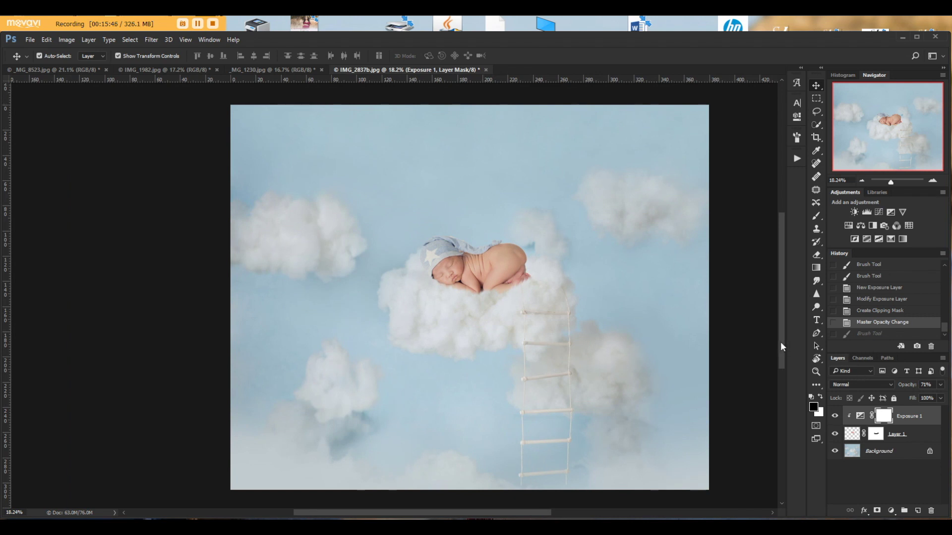
key(ctrl+shift+e)
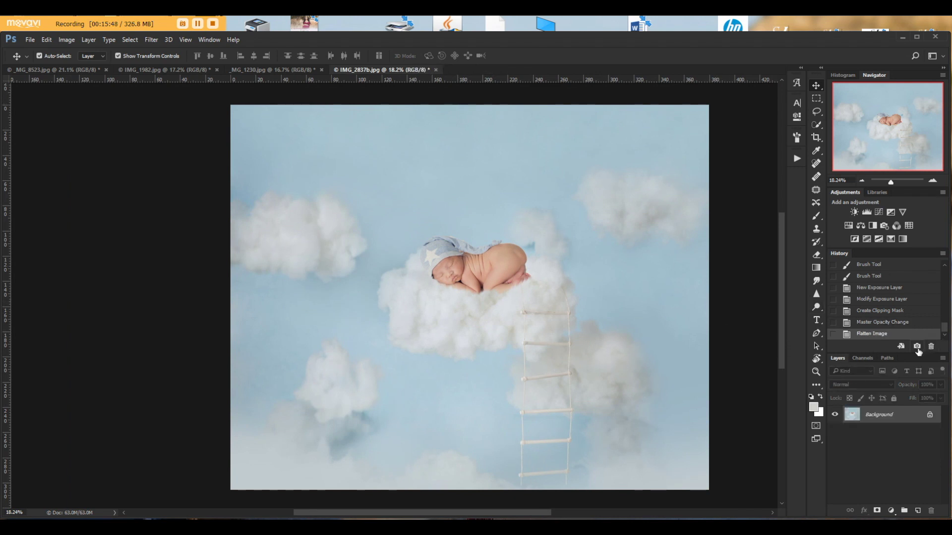
- Compare the composites by viewing Snapshots 1 through 4 in turn
drag(945, 331, 946, 271)
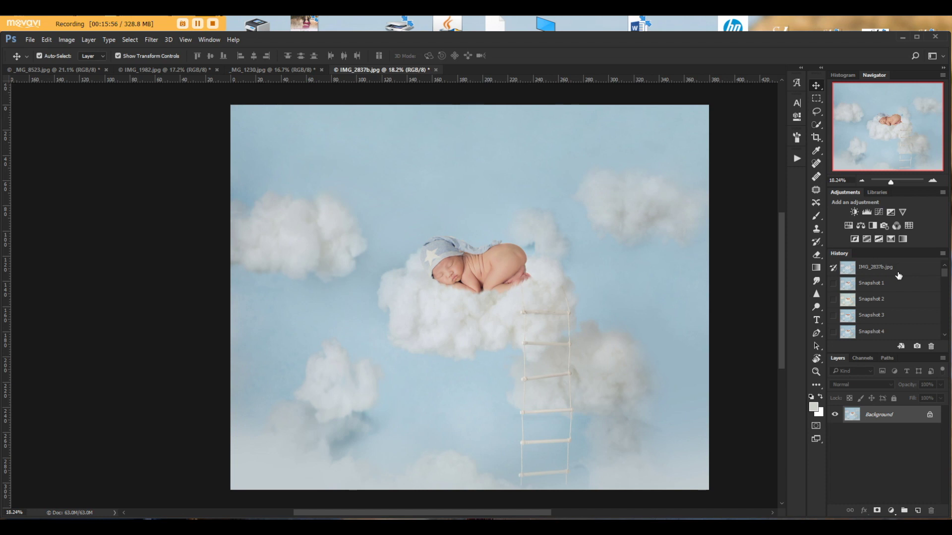
click(895, 286)
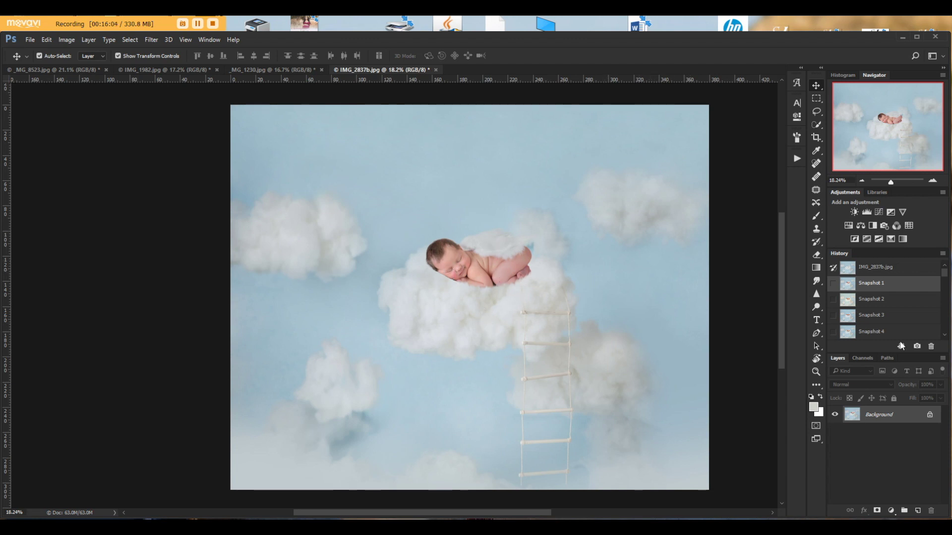
click(903, 302)
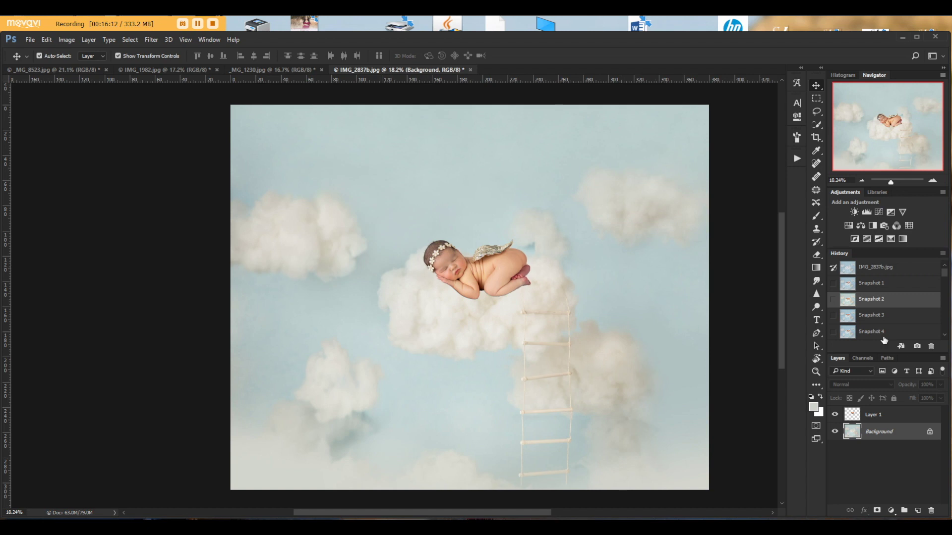
click(899, 318)
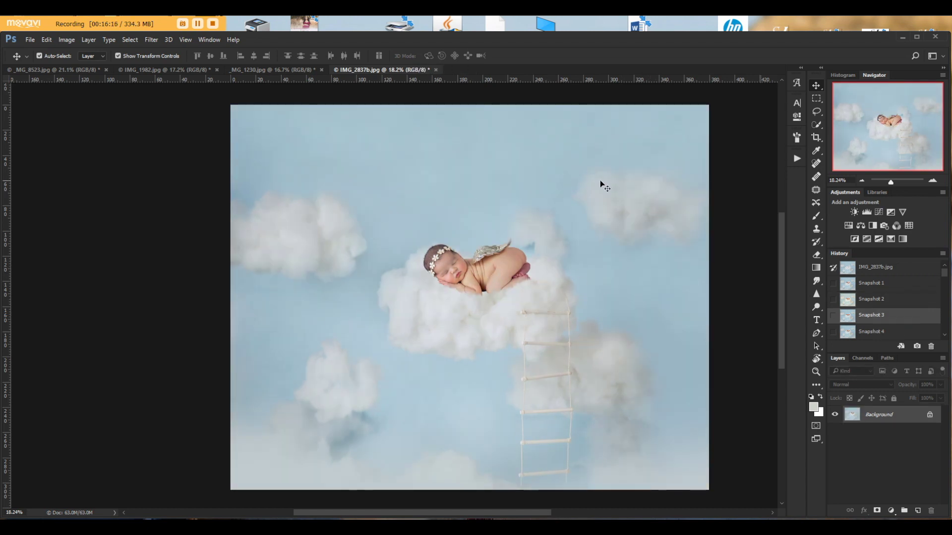
click(890, 330)
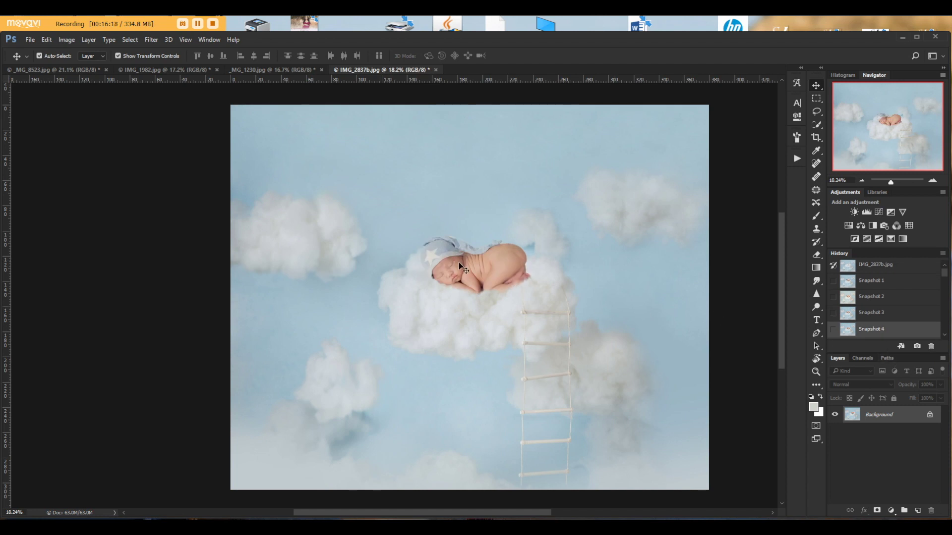